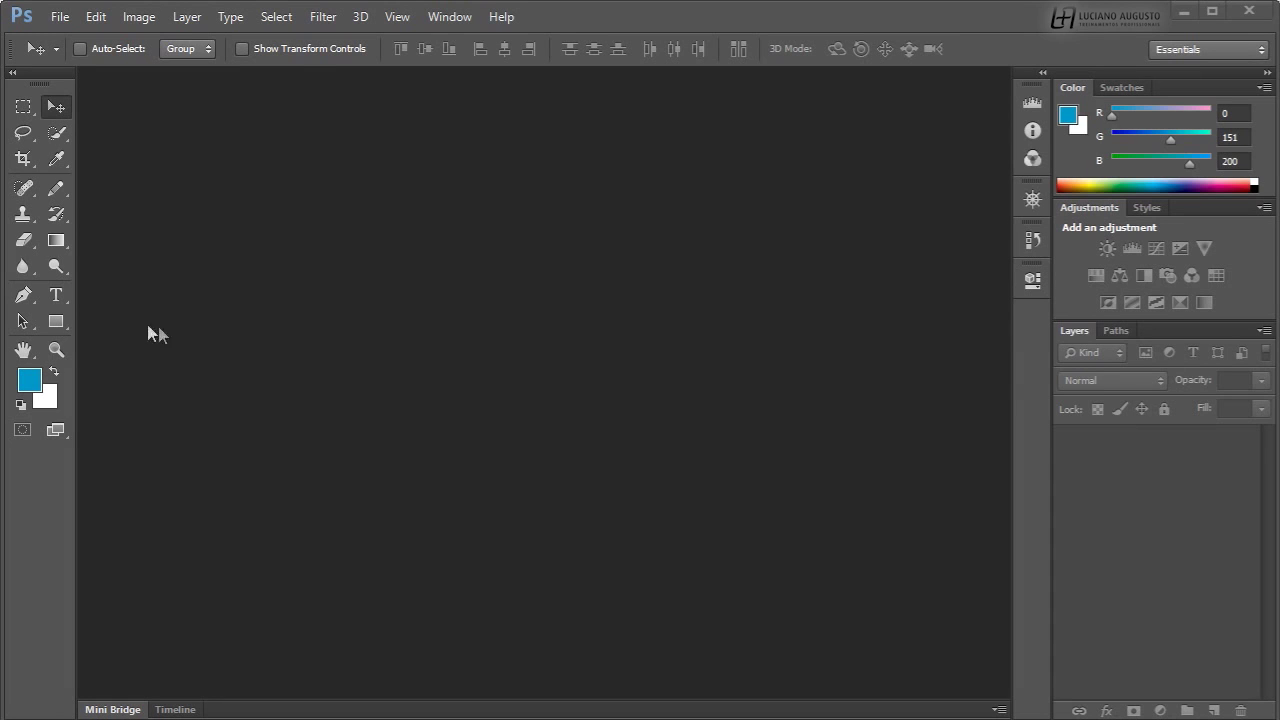
# Open = 036.CR2 from the Imagens folder in Camera Raw and set its workflow colour space to Adobe RGB (1998)
pyautogui.click(113, 709)
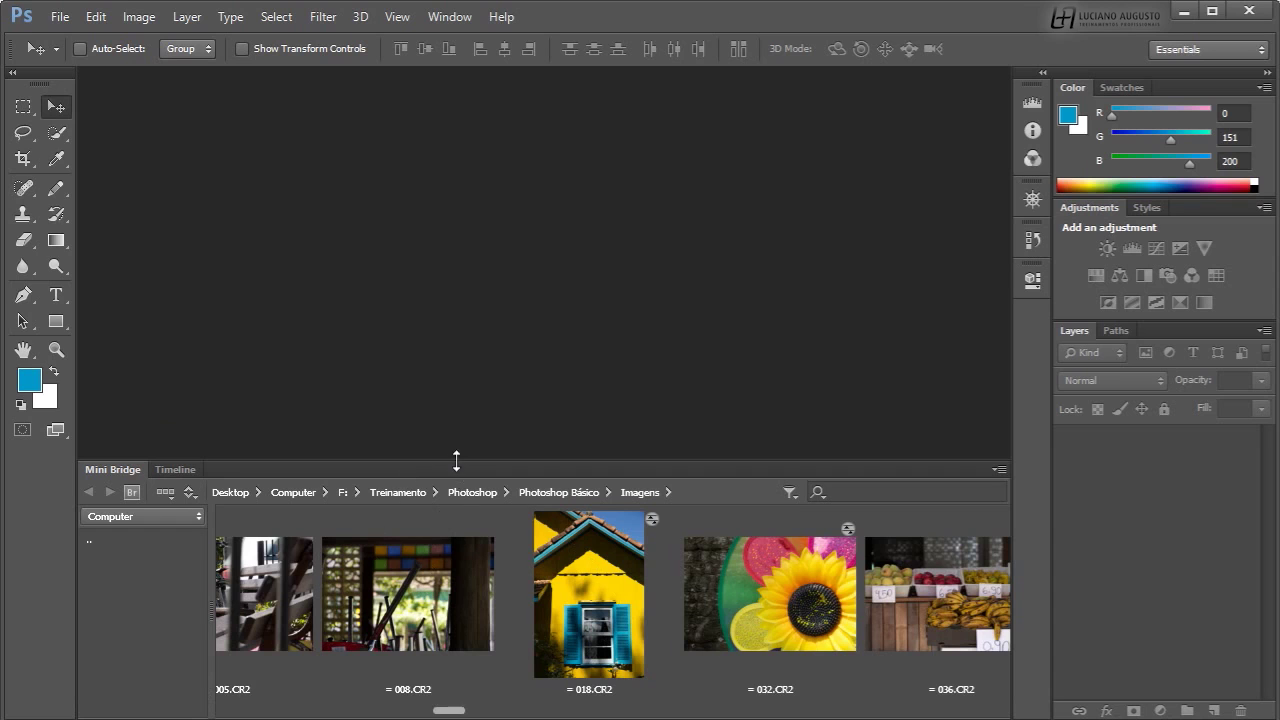
pyautogui.doubleClick(888, 590)
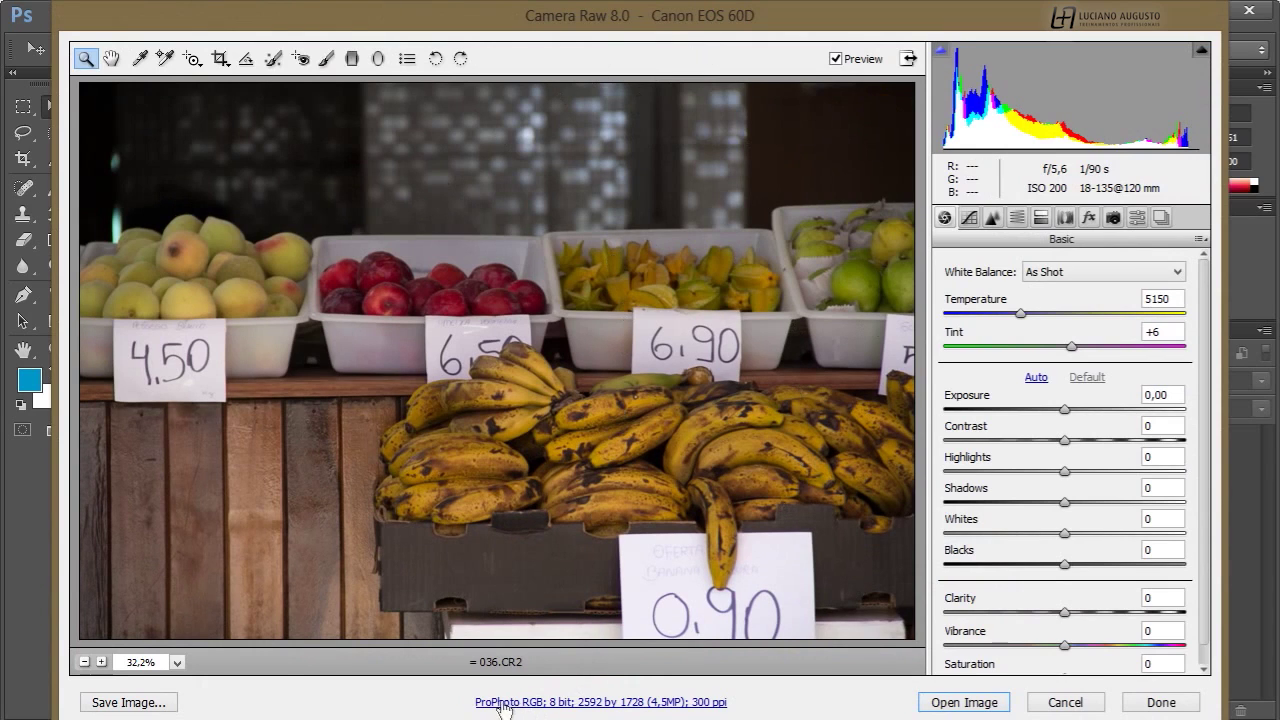
pyautogui.click(572, 703)
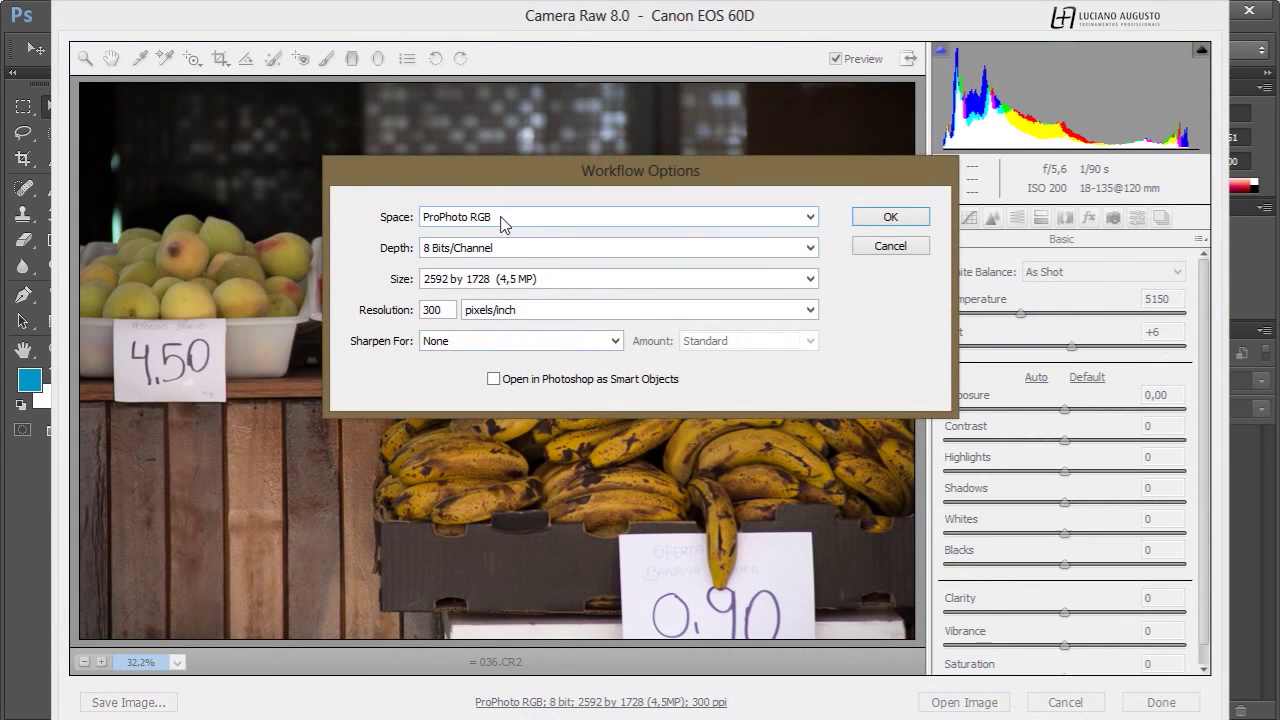
pyautogui.click(499, 218)
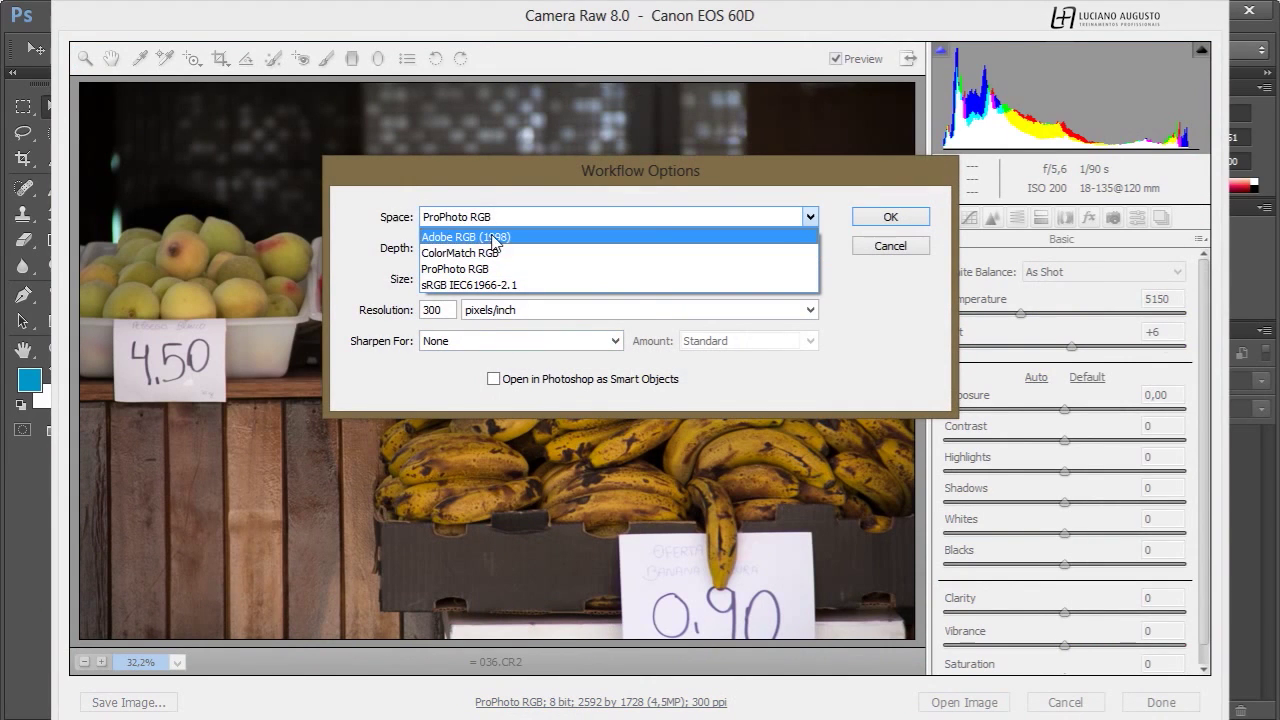
pyautogui.click(493, 240)
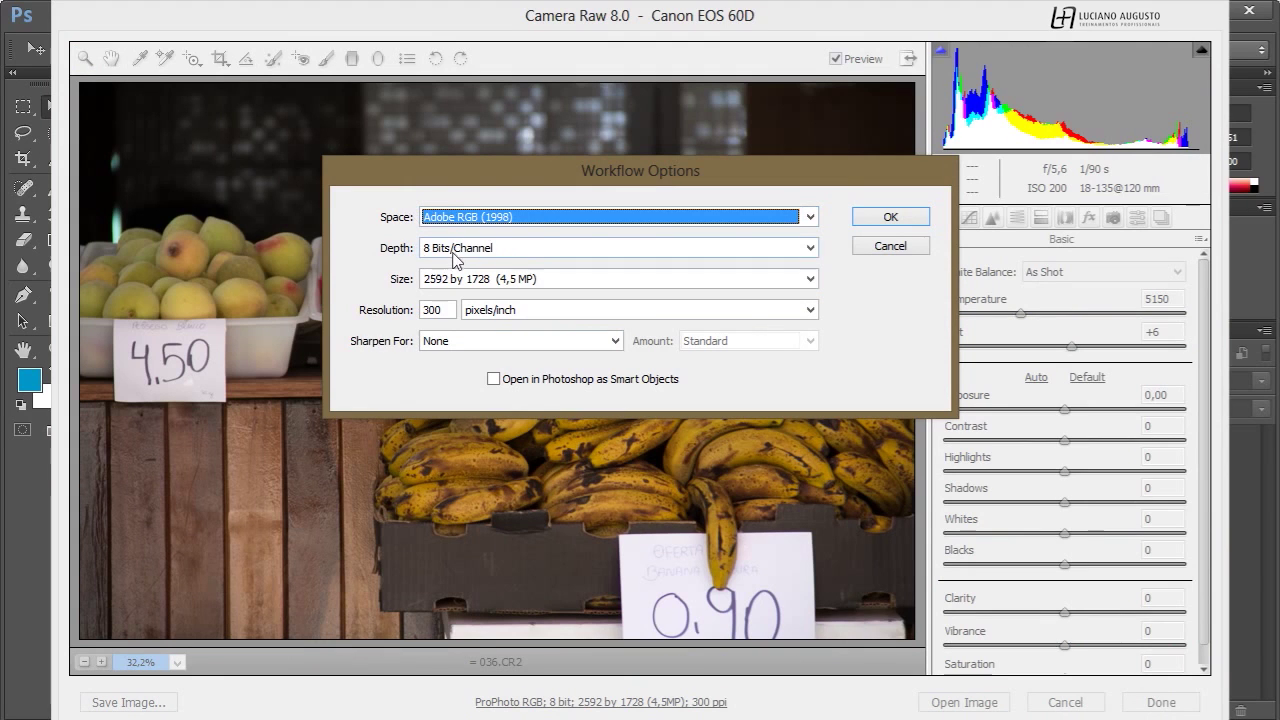
pyautogui.click(900, 216)
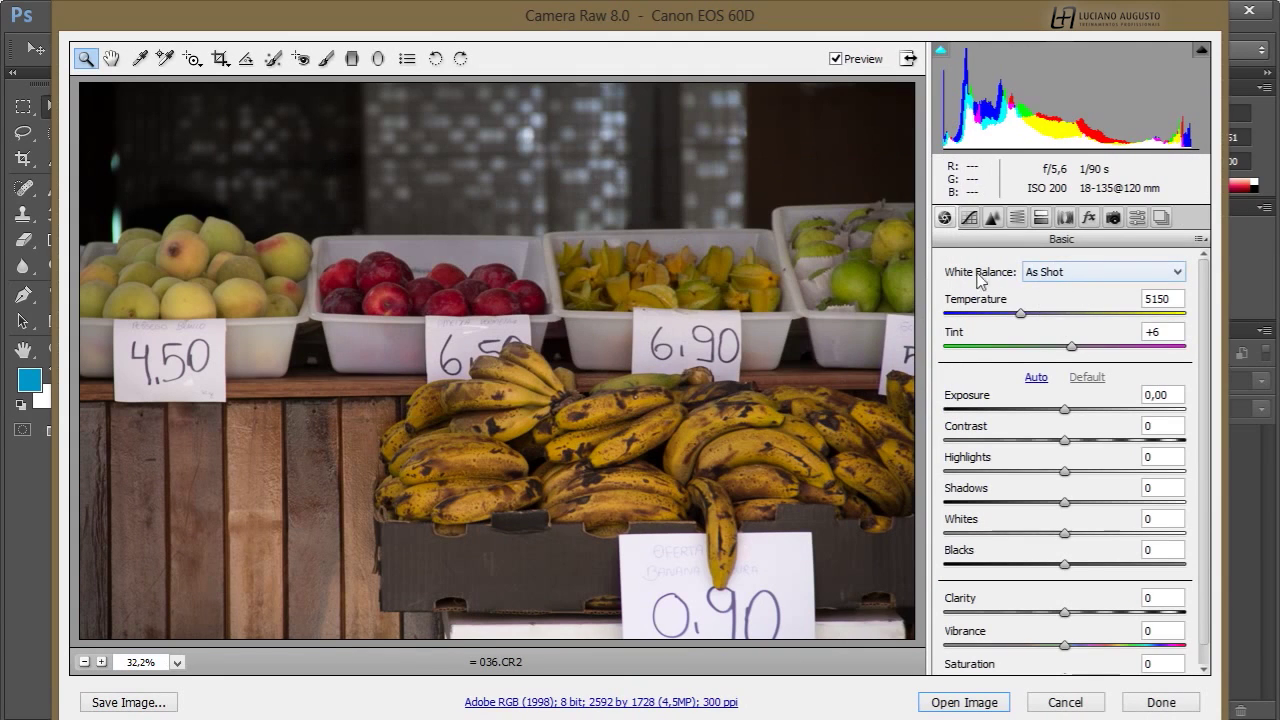
# Set the white balance to Auto and open the photo in Photoshop, keeping the embedded colour profile
pyautogui.click(1058, 278)
pyautogui.click(1058, 298)
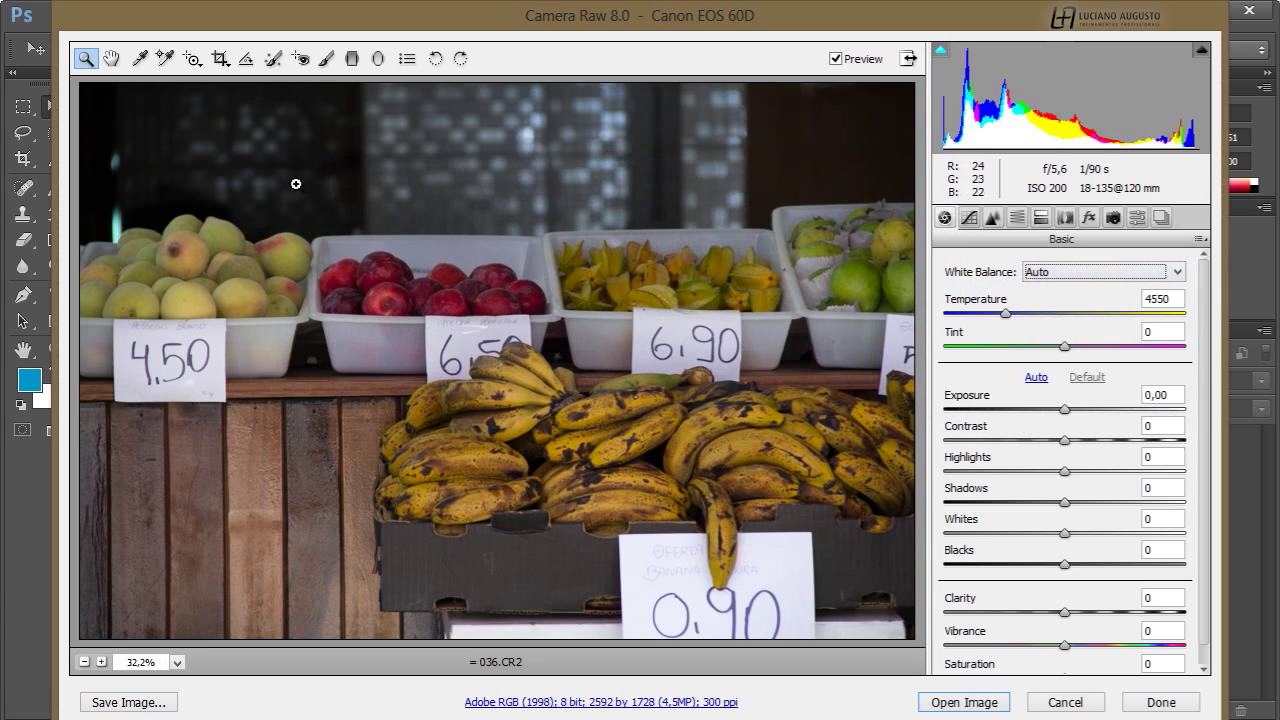
pyautogui.click(965, 703)
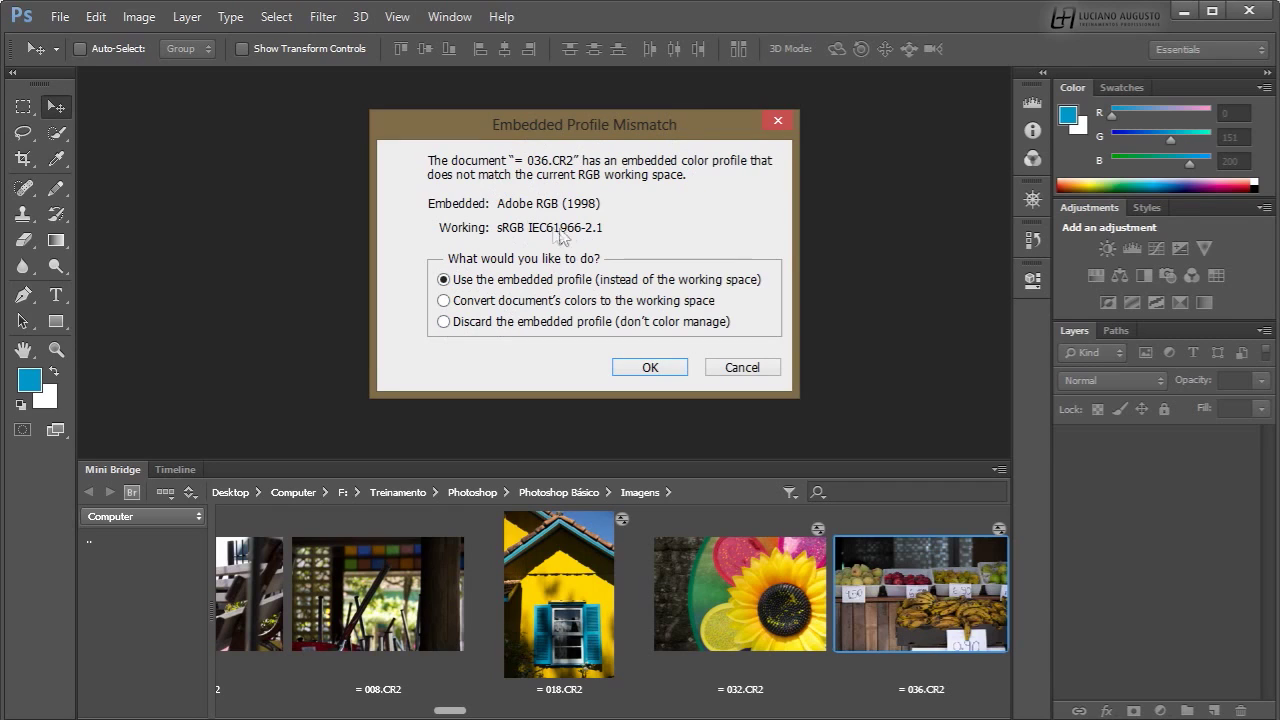
pyautogui.click(650, 367)
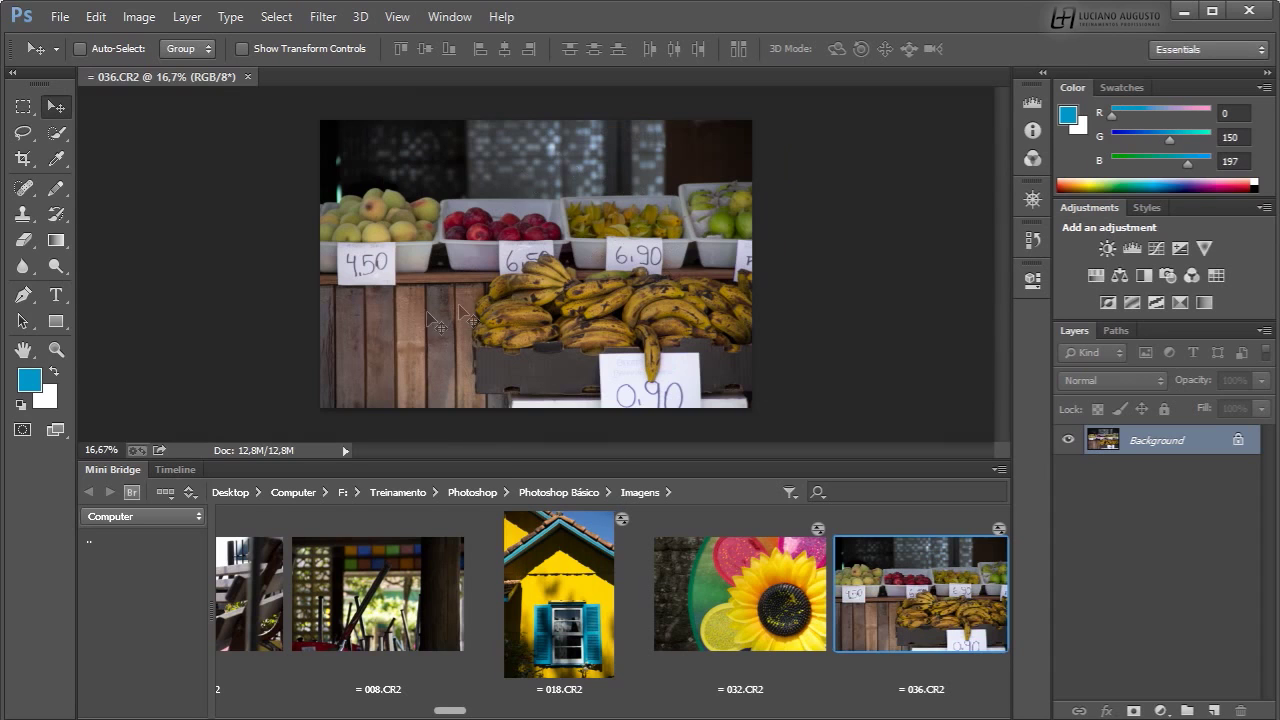
# Collapse Mini Bridge, enlarge the fruit stand photo and display its colour histogram
pyautogui.doubleClick(135, 469)
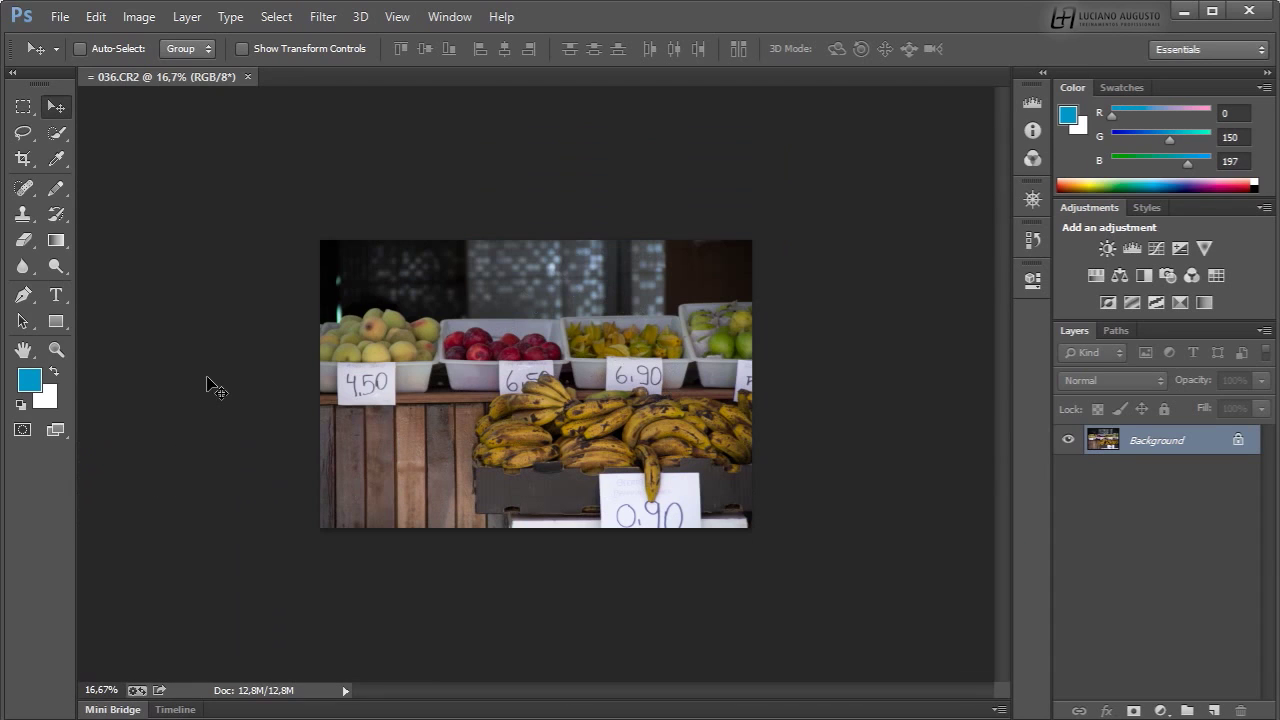
pyautogui.hotkey('ctrl', '+')
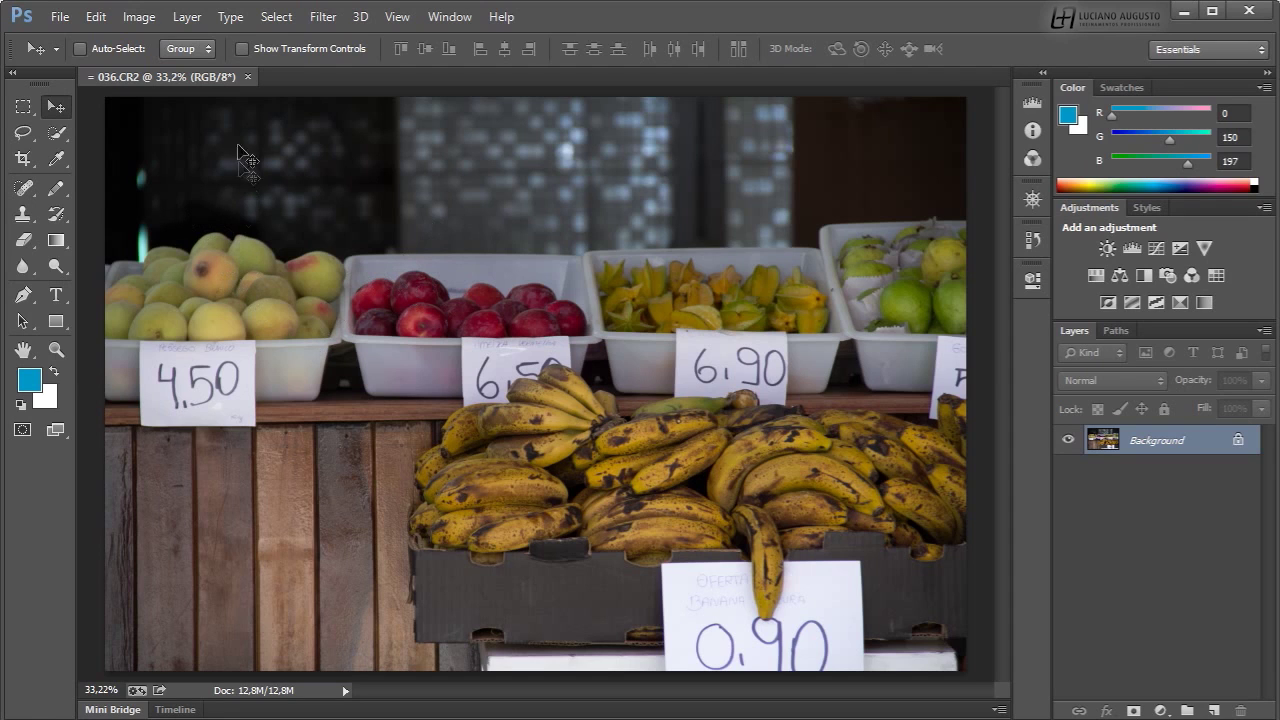
pyautogui.click(149, 20)
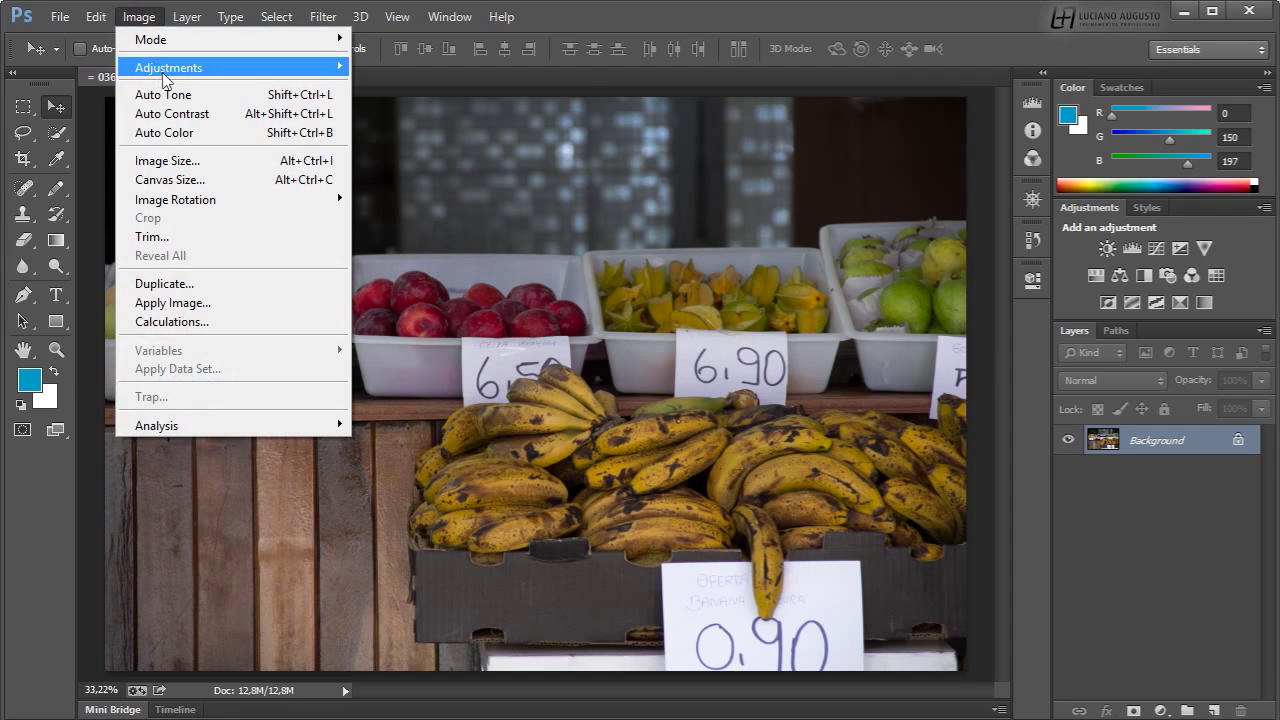
pyautogui.moveTo(155, 70)
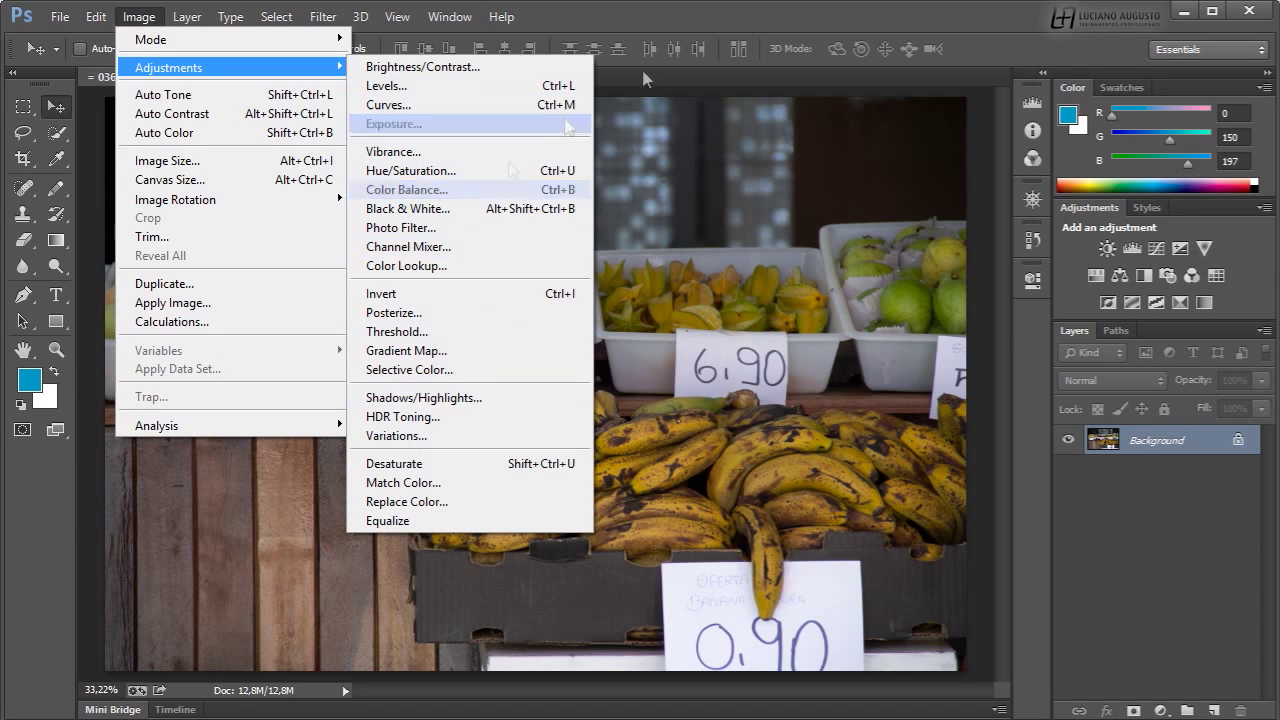
pyautogui.click(1032, 104)
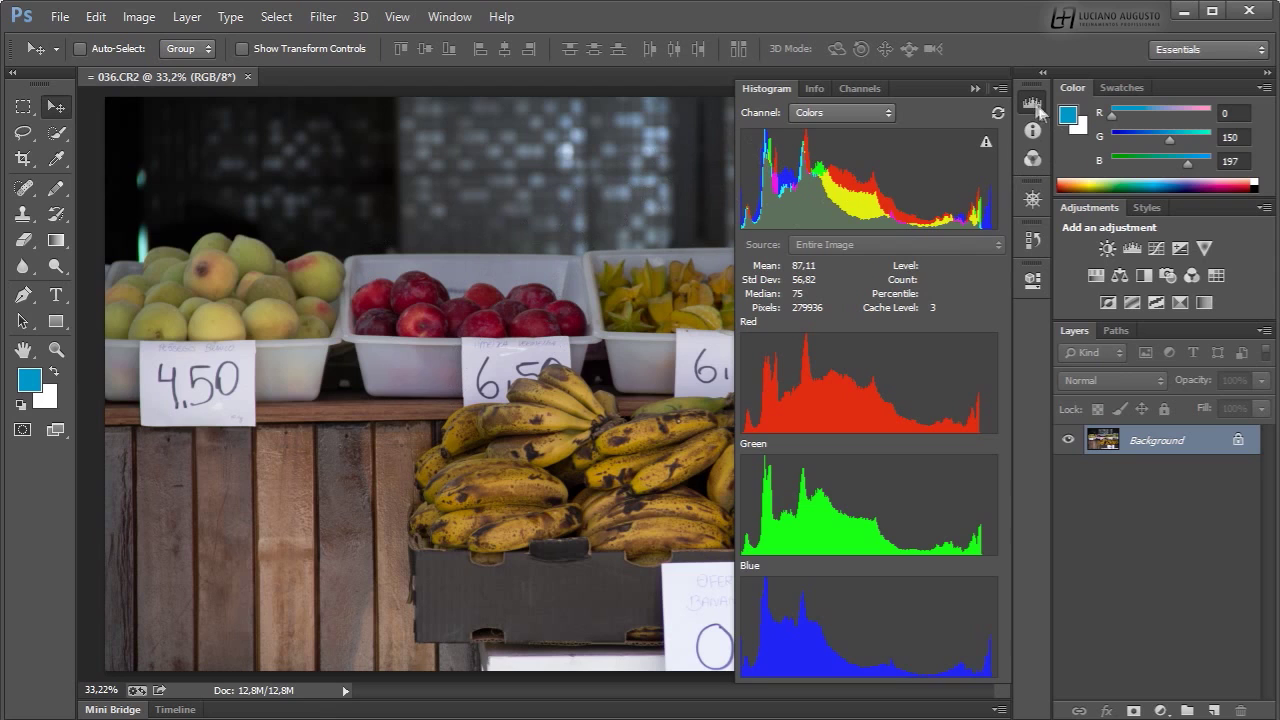
# Start a Levels adjustment and set the RGB channel's input black point to 2 and white point to 251
pyautogui.click(143, 17)
pyautogui.moveTo(280, 68)
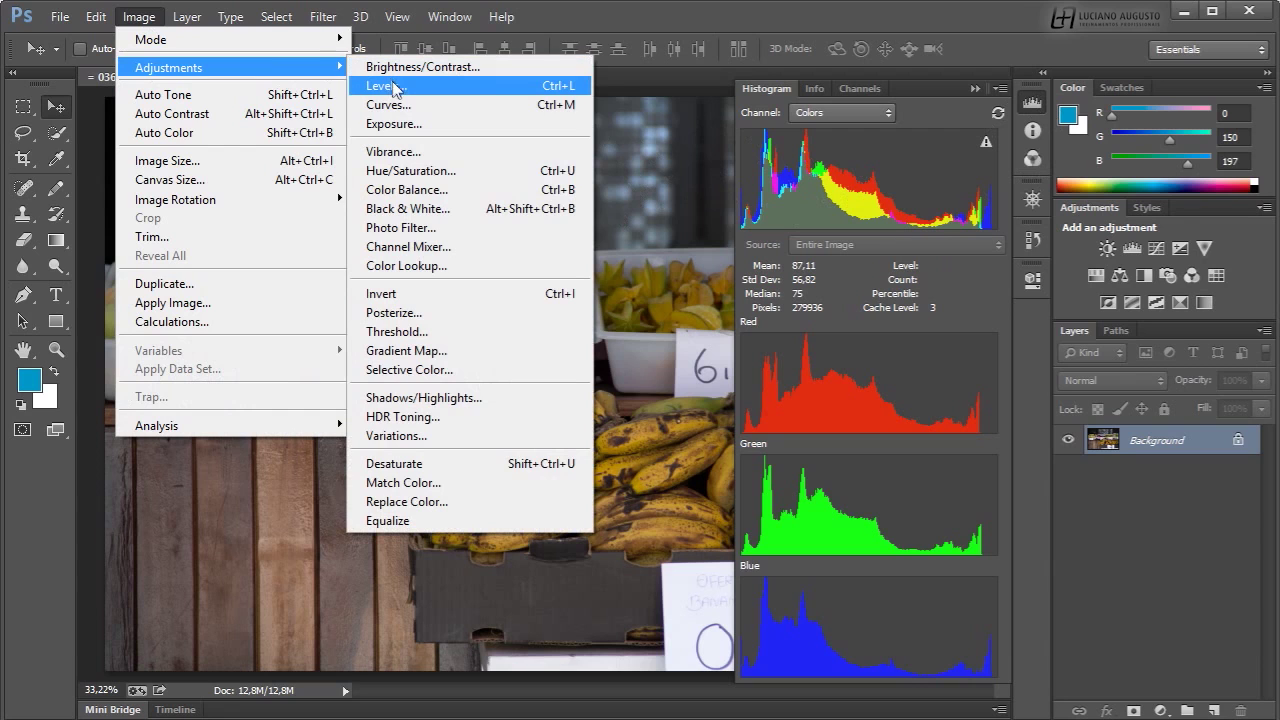
pyautogui.click(398, 88)
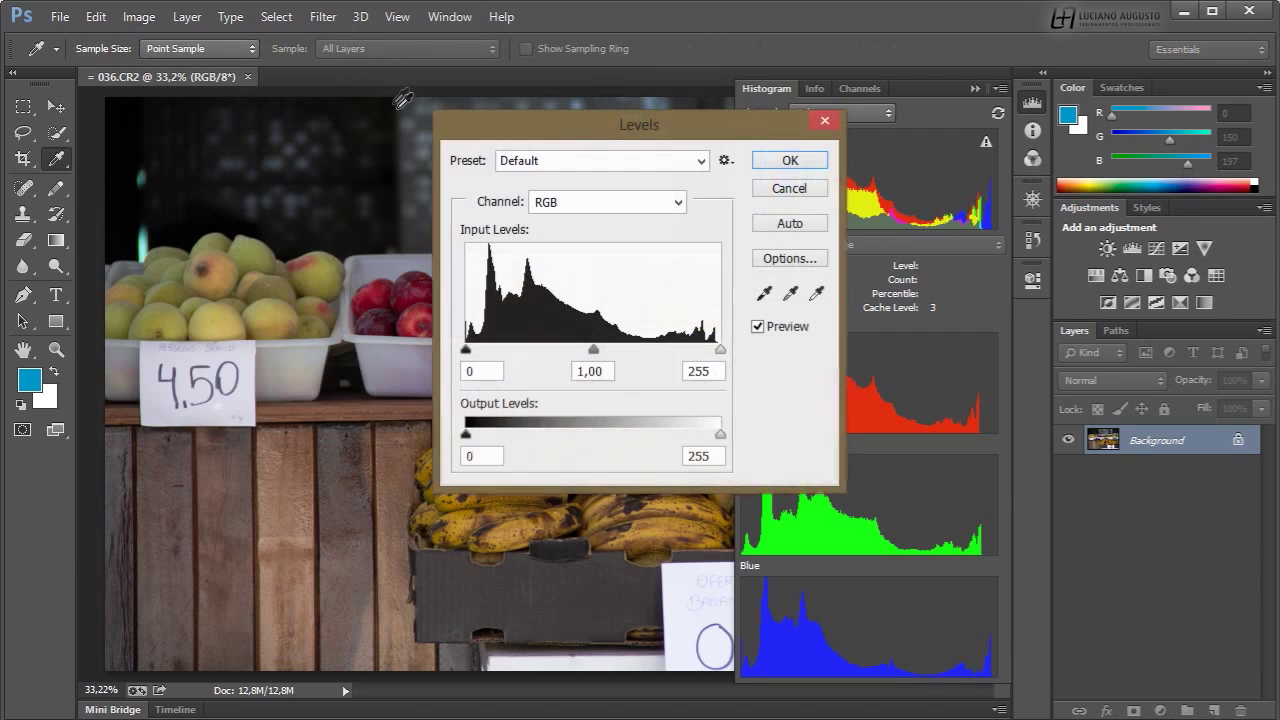
pyautogui.moveTo(671, 143); pyautogui.dragTo(416, 158)
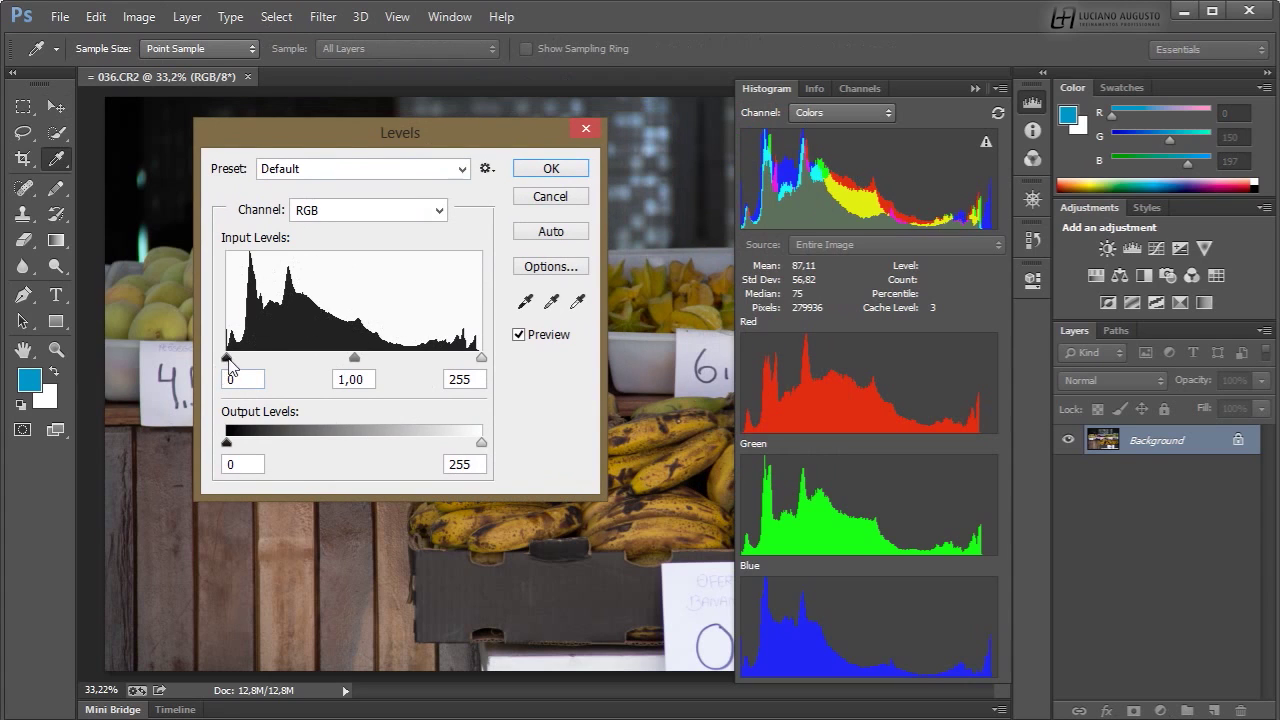
pyautogui.moveTo(228, 358); pyautogui.dragTo(250, 358)
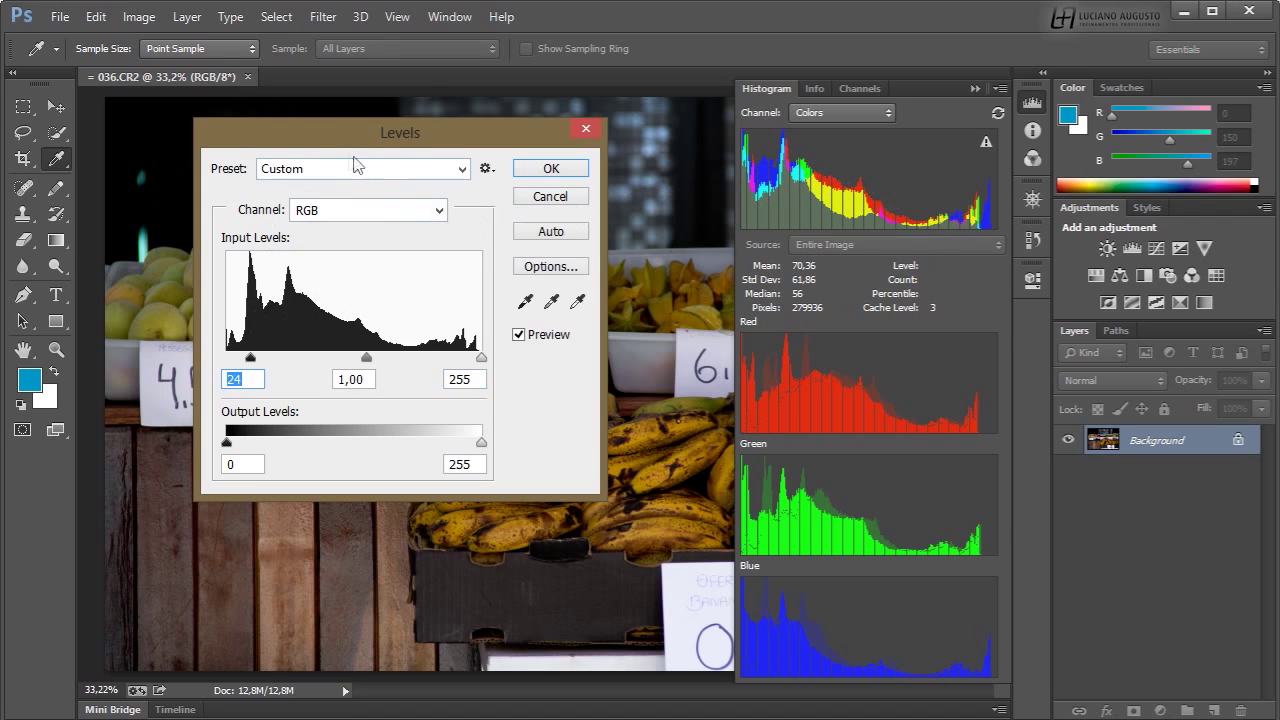
pyautogui.moveTo(355, 132); pyautogui.dragTo(269, 304)
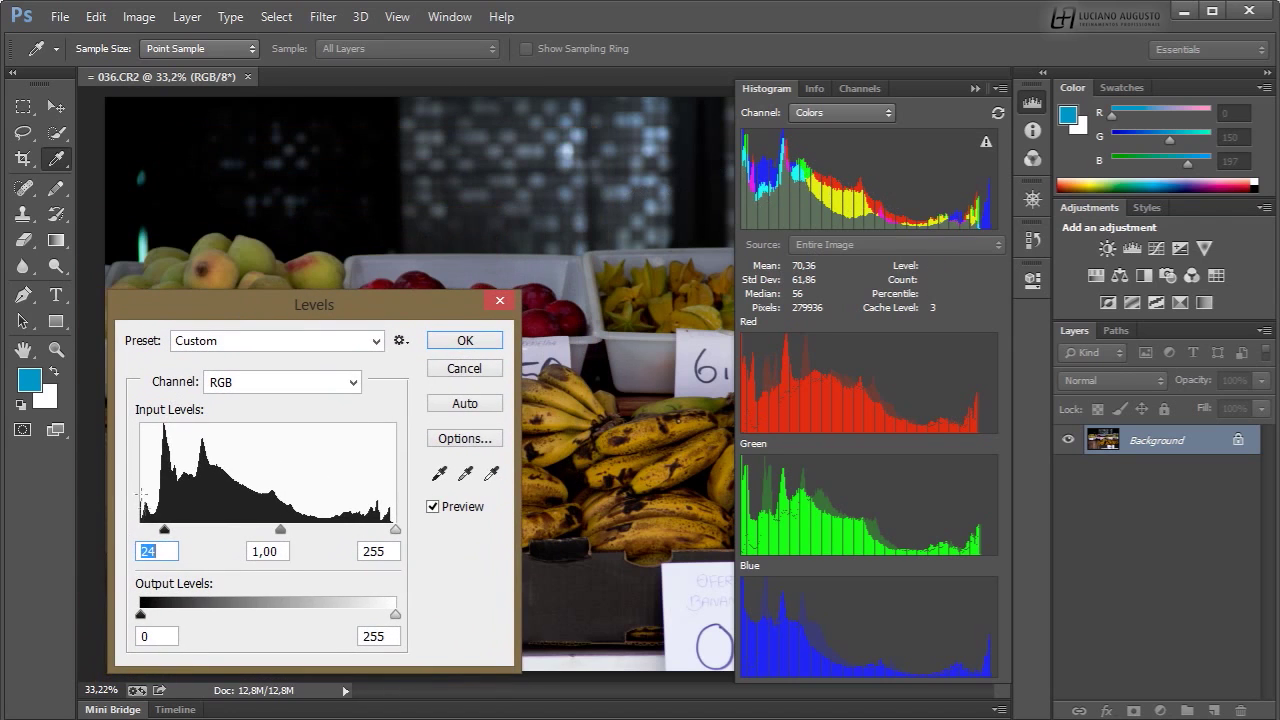
pyautogui.moveTo(166, 537); pyautogui.dragTo(143, 532)
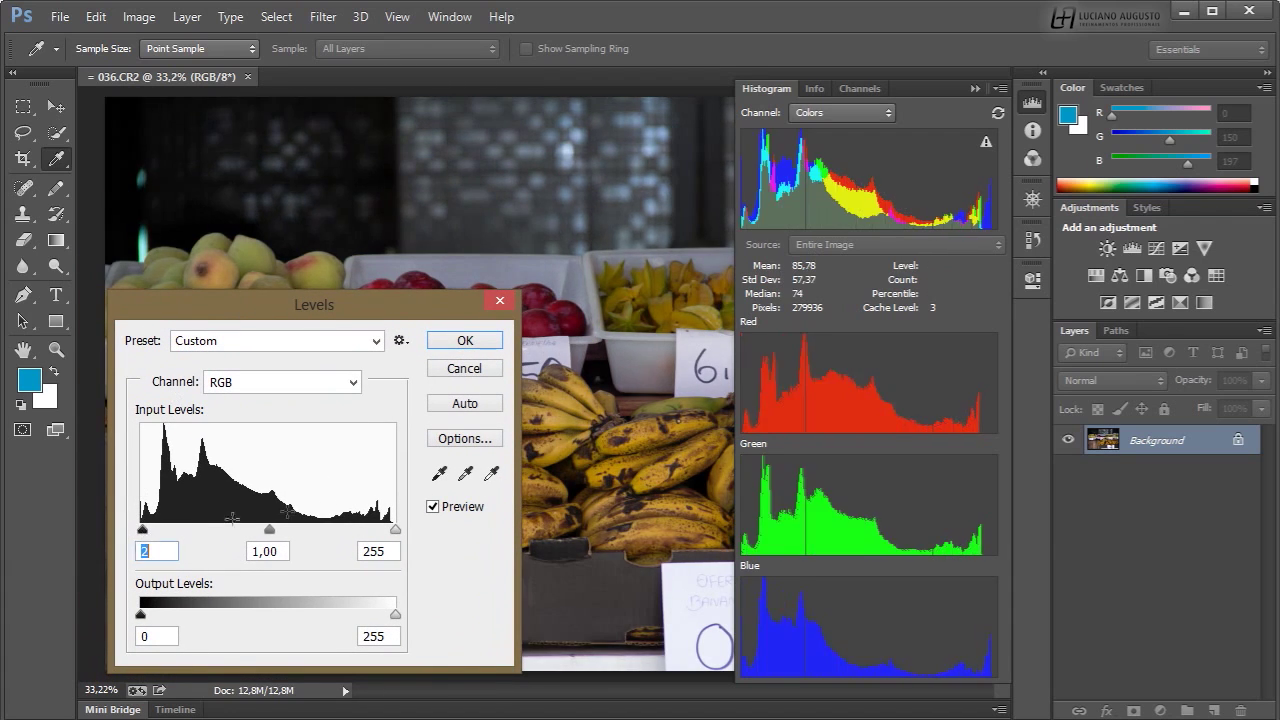
pyautogui.moveTo(396, 531); pyautogui.dragTo(391, 531)
# Set the Red channel's midtone input level to 1,02
pyautogui.click(309, 387)
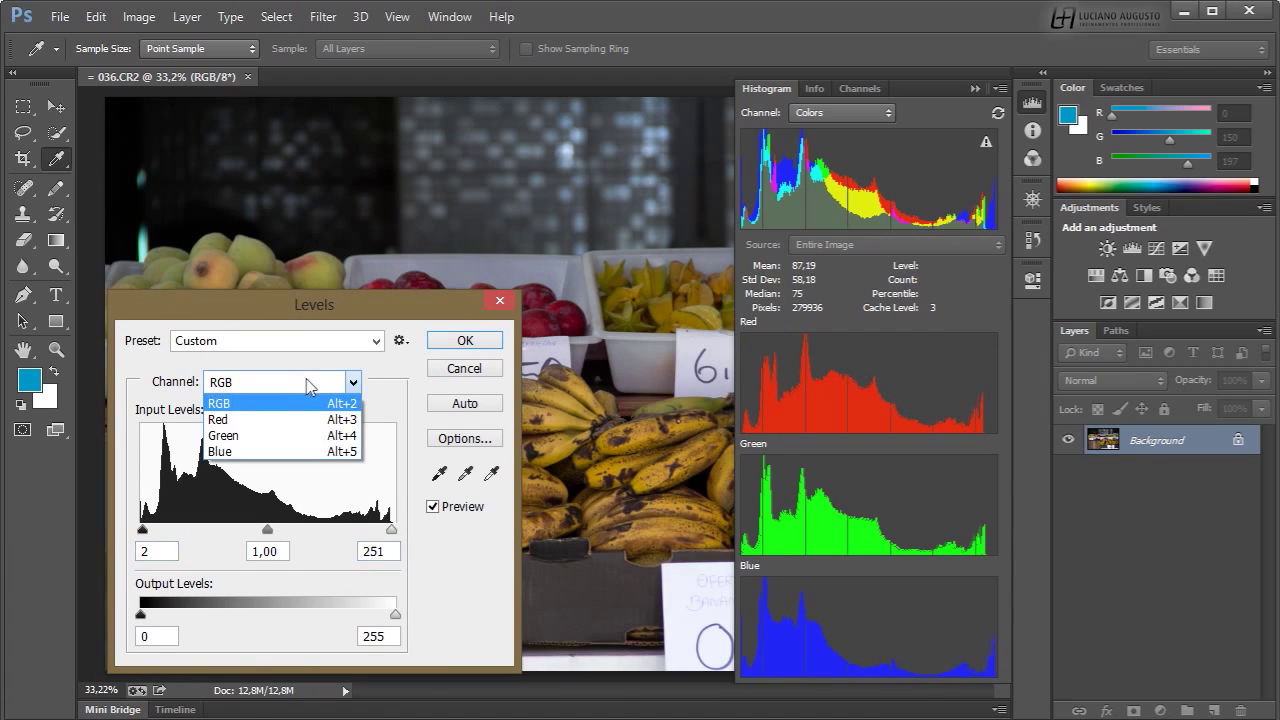
pyautogui.click(270, 419)
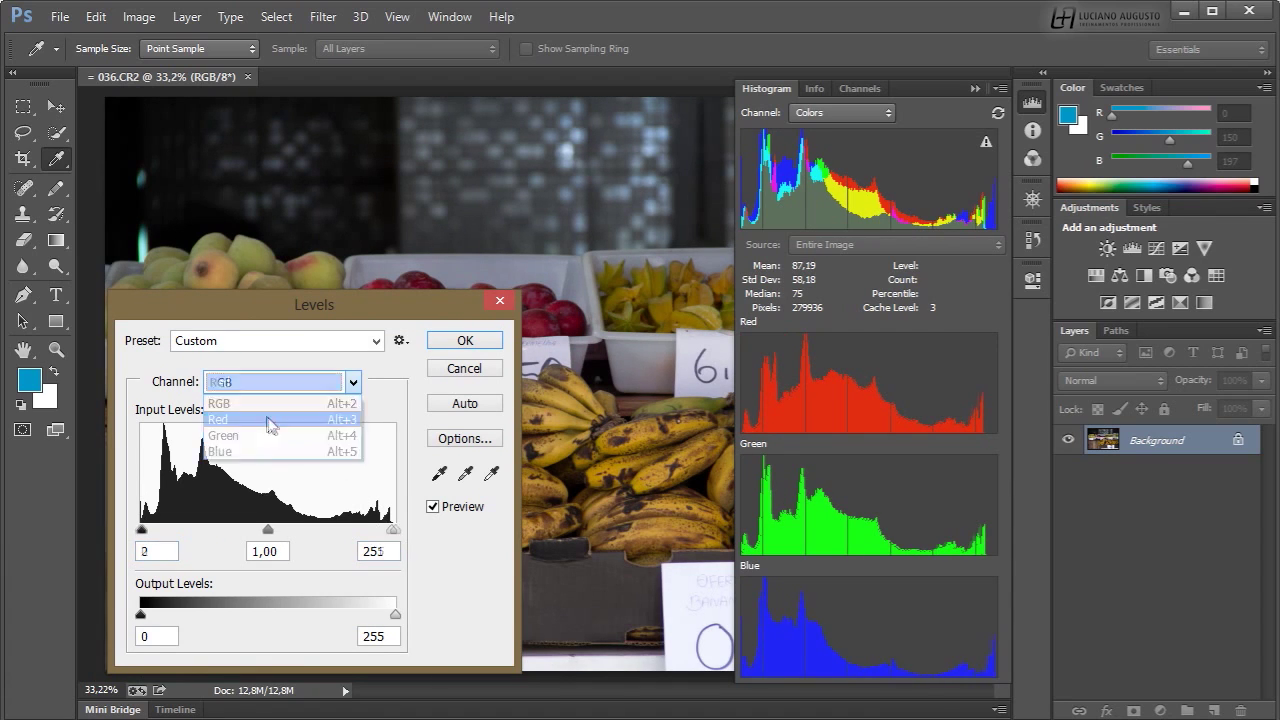
pyautogui.moveTo(268, 535); pyautogui.dragTo(265, 533)
pyautogui.click(268, 531)
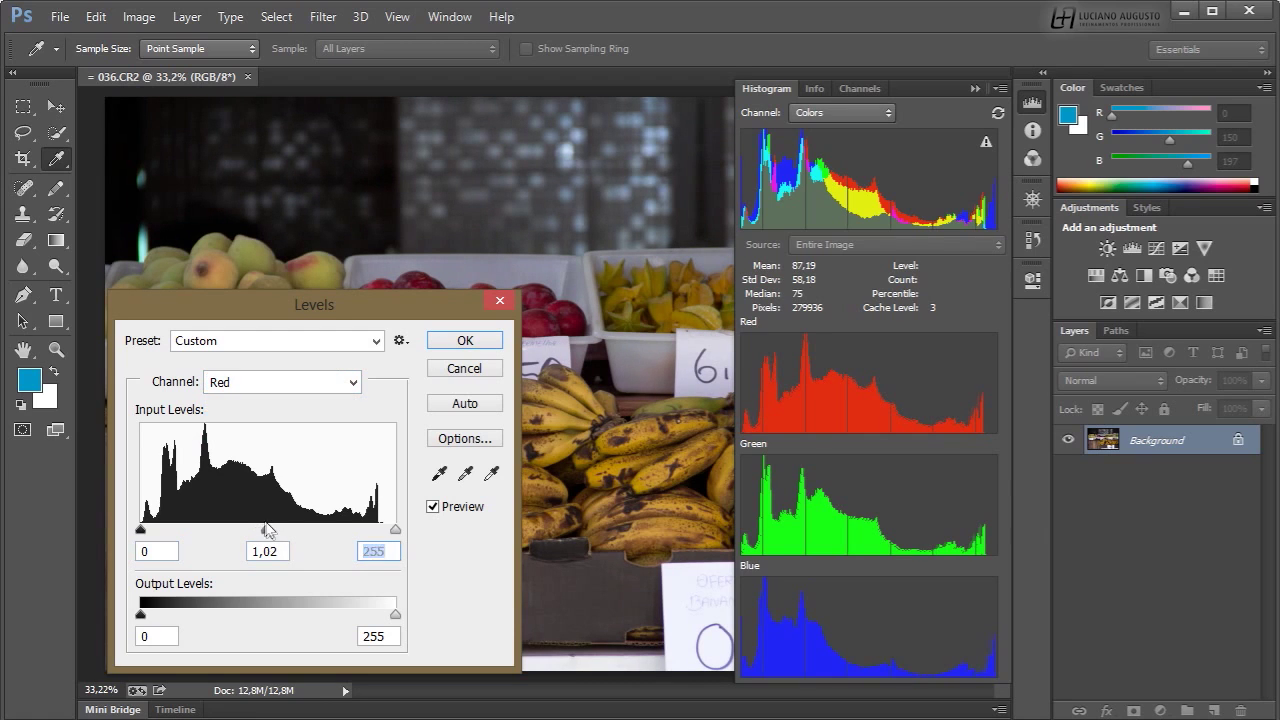
# Set the Blue channel's midtone input level to about 0,88 and apply the Levels adjustment
pyautogui.click(306, 389)
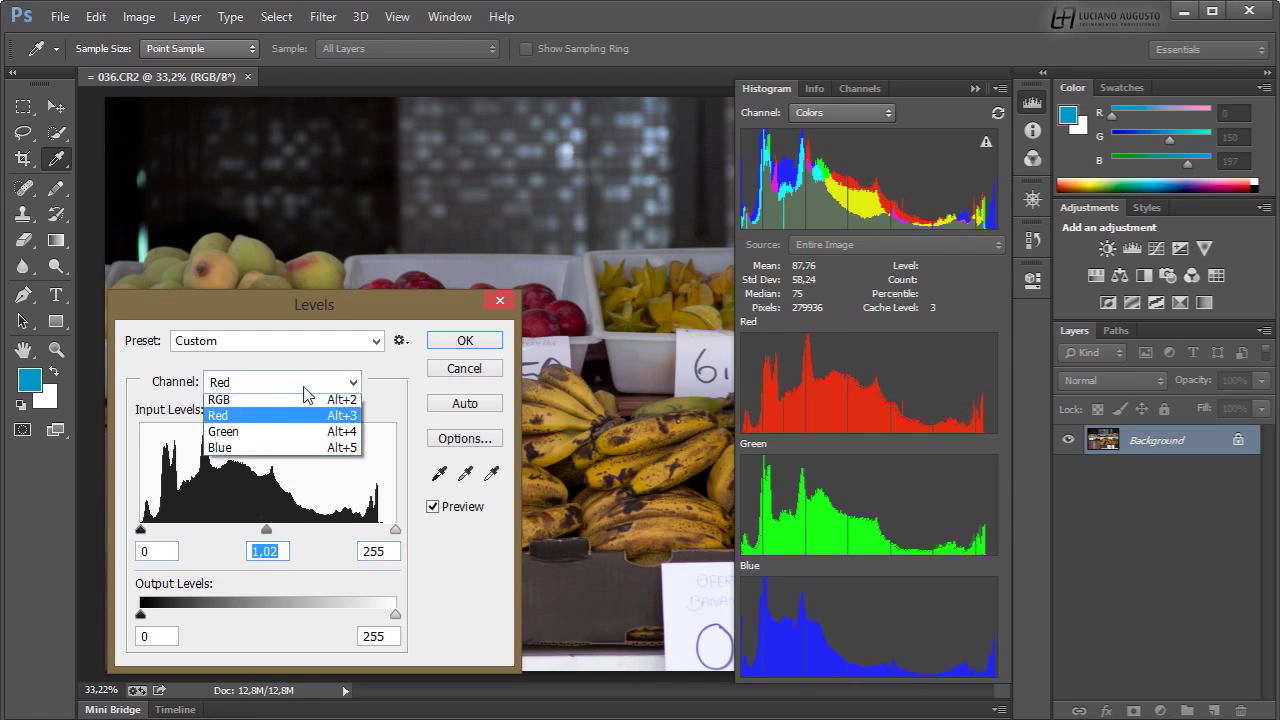
pyautogui.click(275, 451)
pyautogui.moveTo(270, 535); pyautogui.dragTo(279, 533)
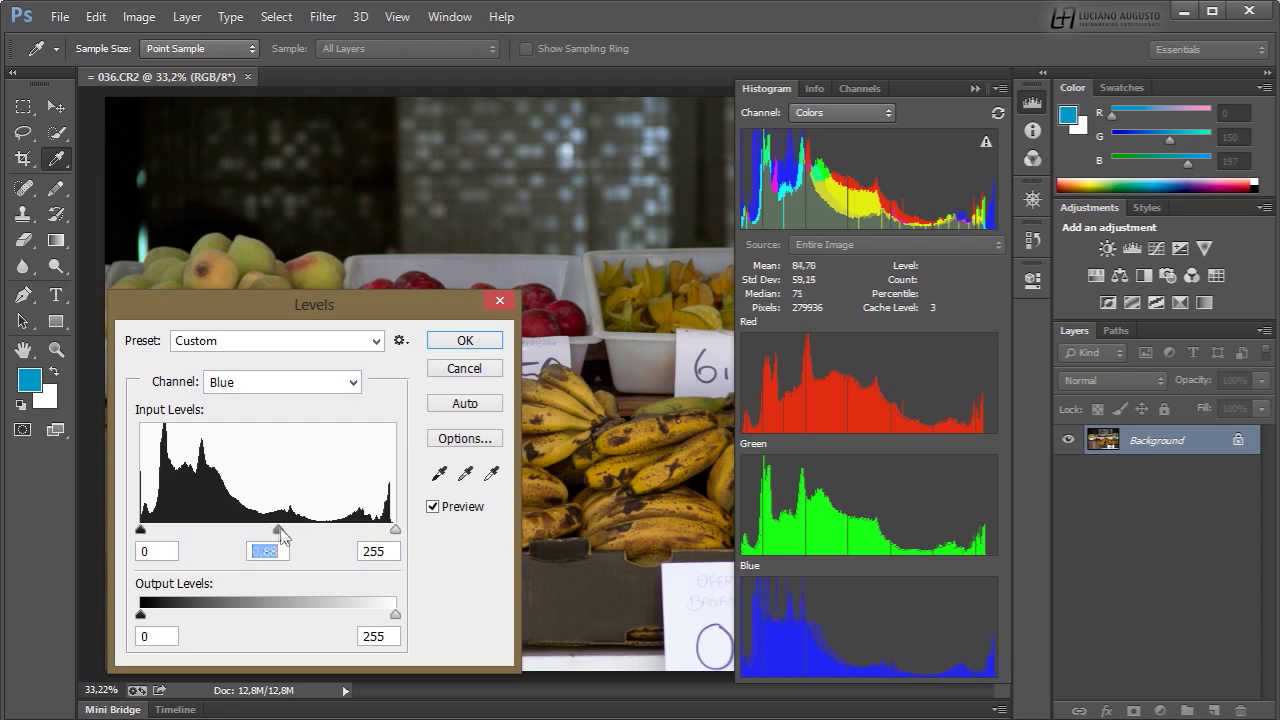
pyautogui.moveTo(404, 303); pyautogui.dragTo(420, 212)
pyautogui.click(484, 258)
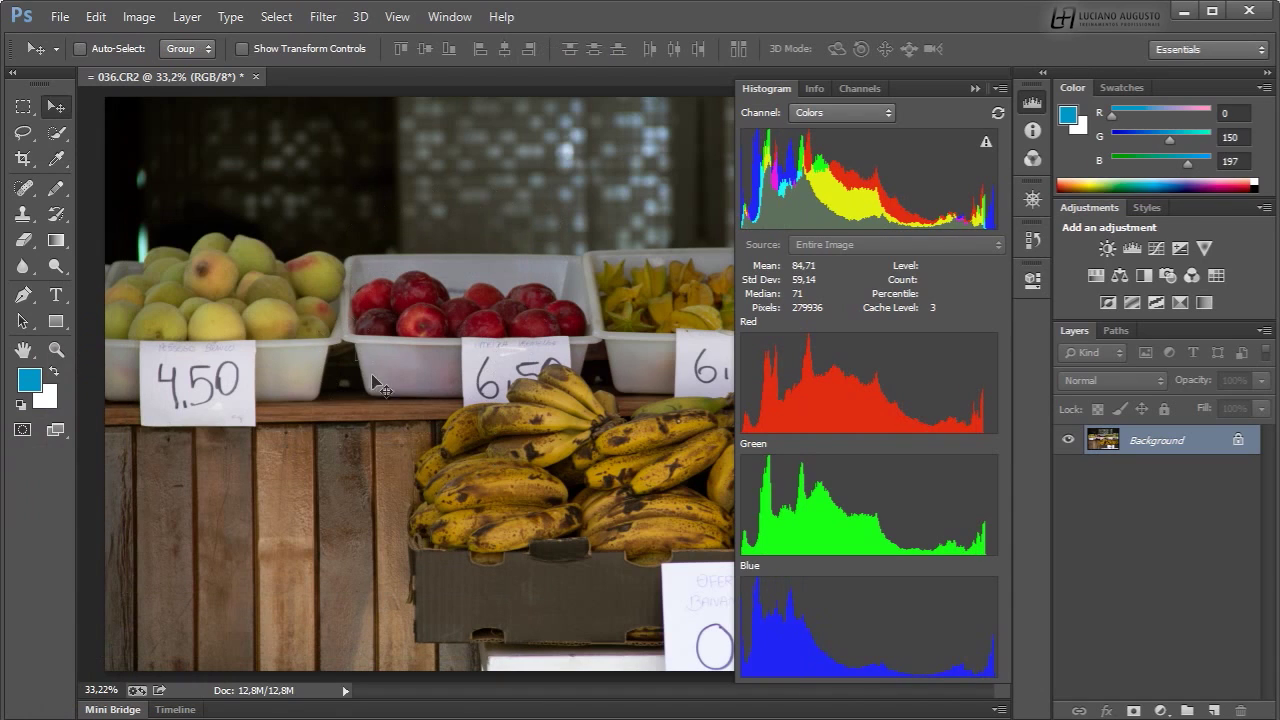
# Hide the histogram, check the Open and Levels history states and take a snapshot of the Levels state
pyautogui.click(1038, 103)
pyautogui.click(1032, 241)
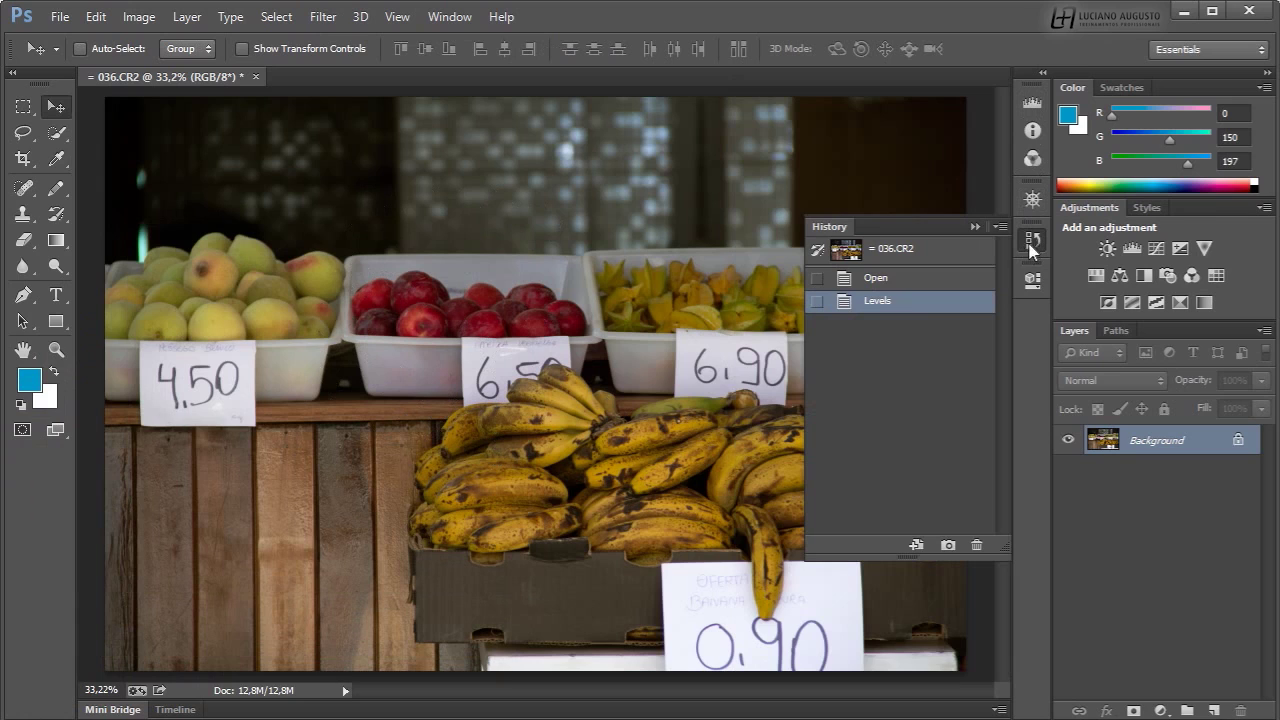
pyautogui.click(919, 283)
pyautogui.click(918, 302)
pyautogui.click(947, 546)
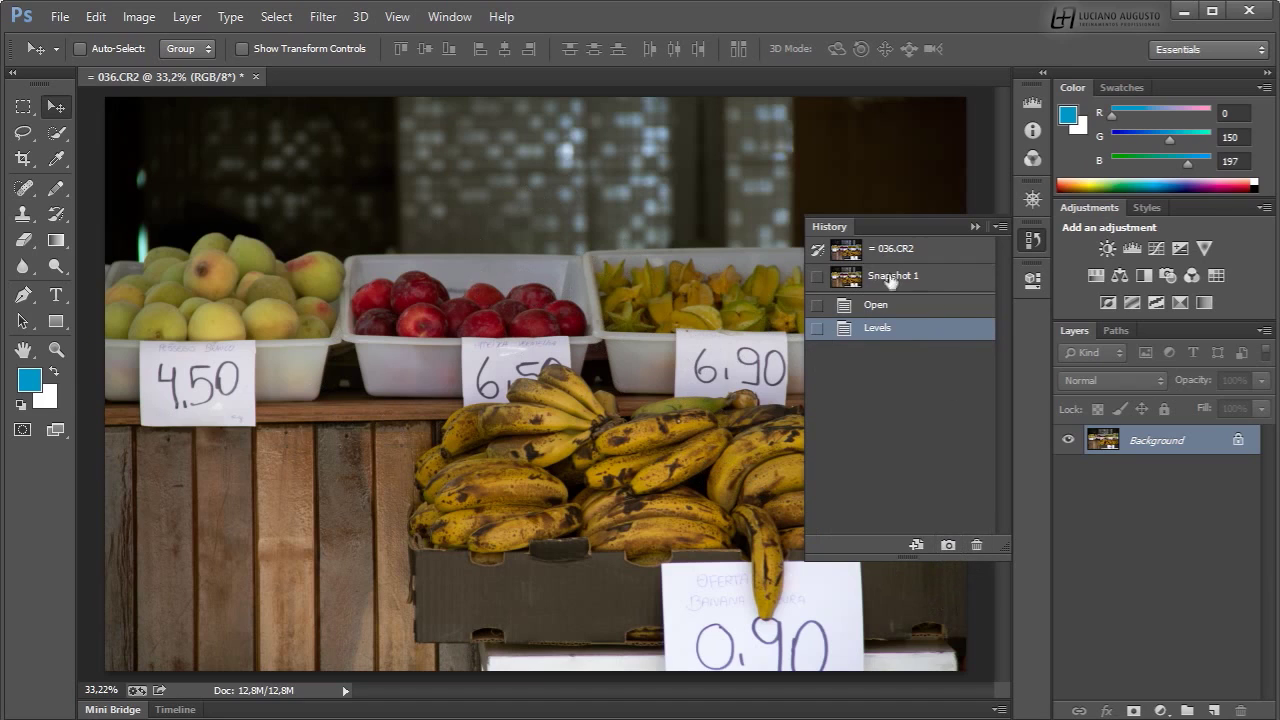
# Rename the new history snapshot as Temperatura
pyautogui.click(890, 282)
pyautogui.doubleClick(899, 288)
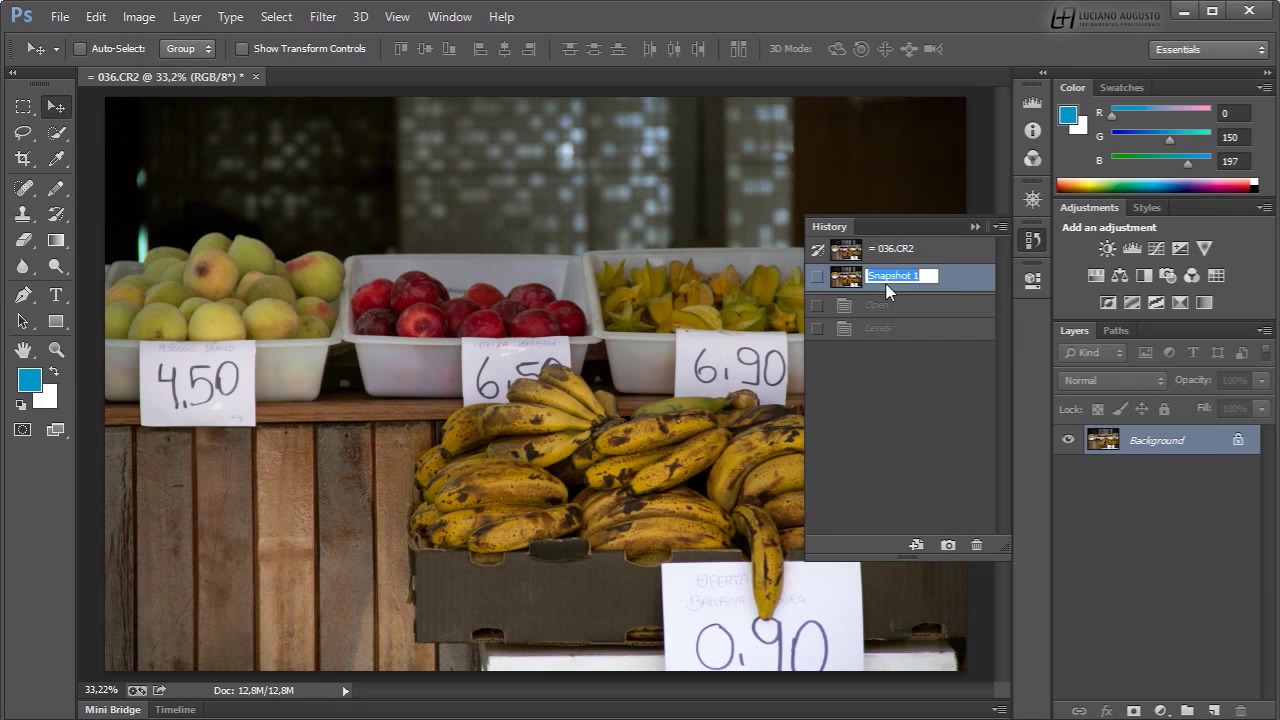
pyautogui.write('Temperatura')
pyautogui.press('Return')
# Compare the original image state with the Temperatura snapshot and go back to the Levels history state
pyautogui.click(903, 331)
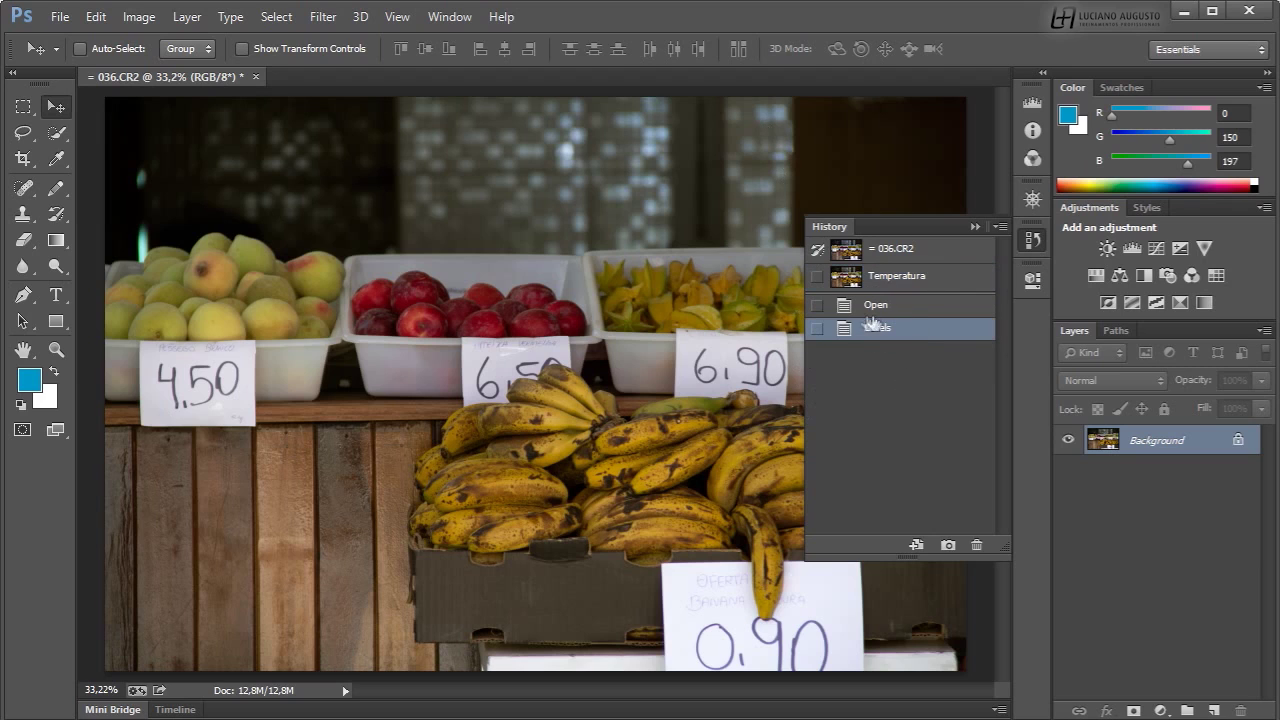
pyautogui.hotkey('ctrl', 'alt', 'z')
pyautogui.click(899, 279)
pyautogui.click(901, 254)
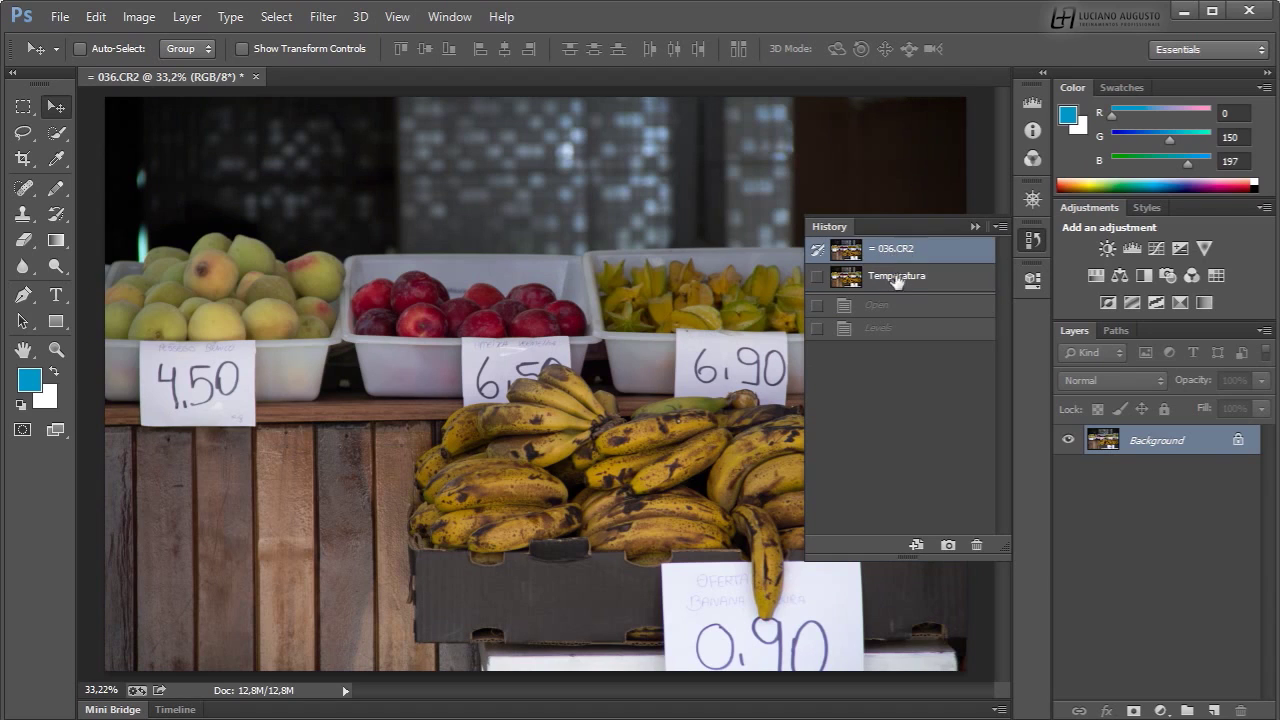
pyautogui.click(896, 280)
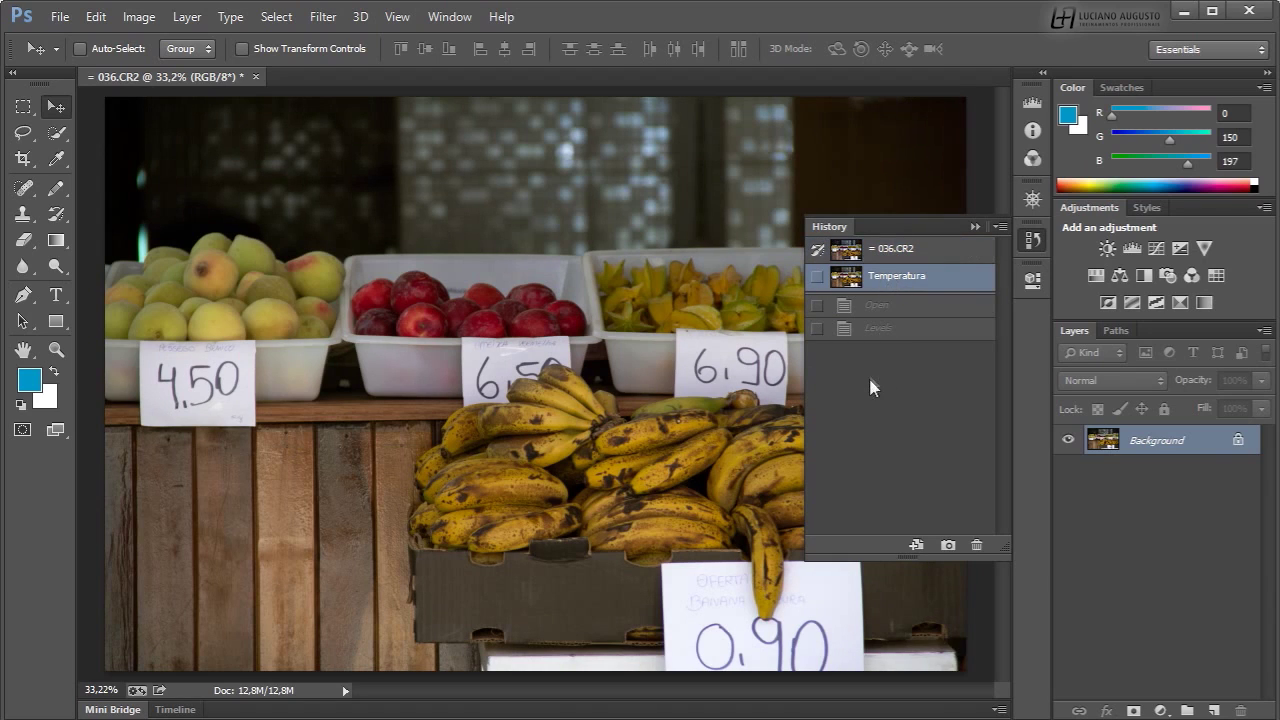
pyautogui.click(905, 328)
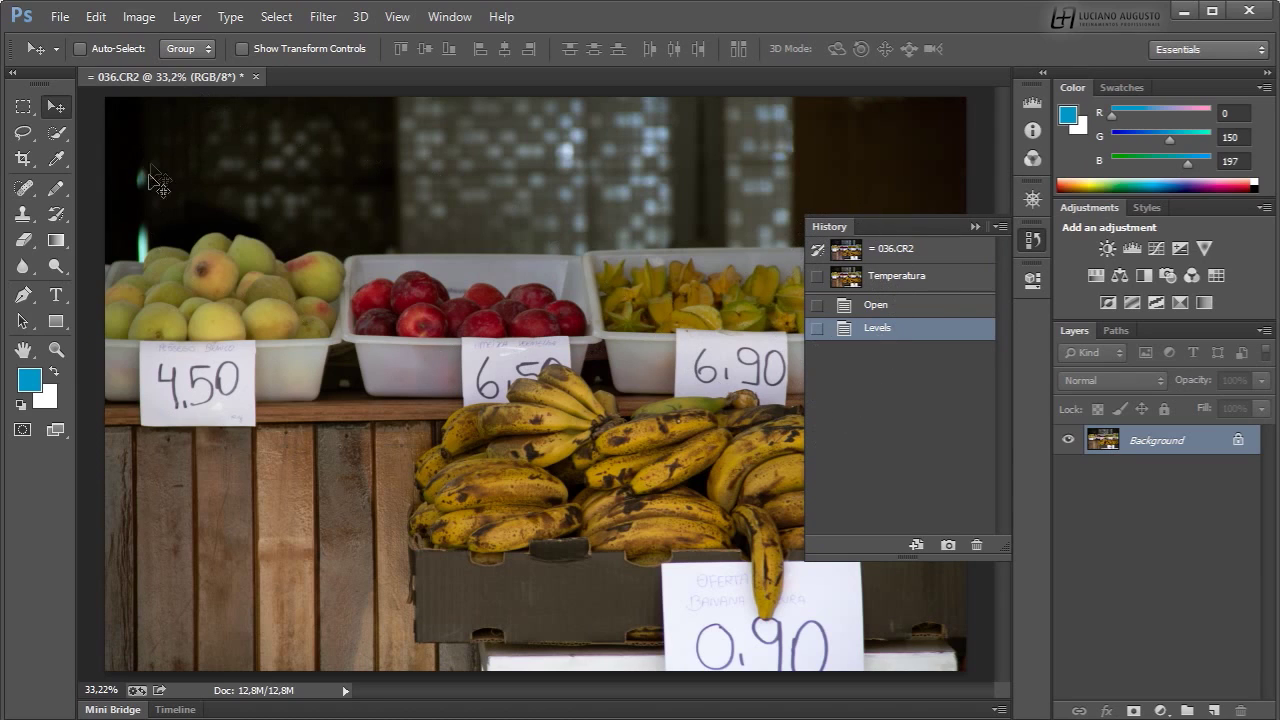
# Save the corrected image to the Desktop as = 036.psd in Photoshop format
pyautogui.click(60, 17)
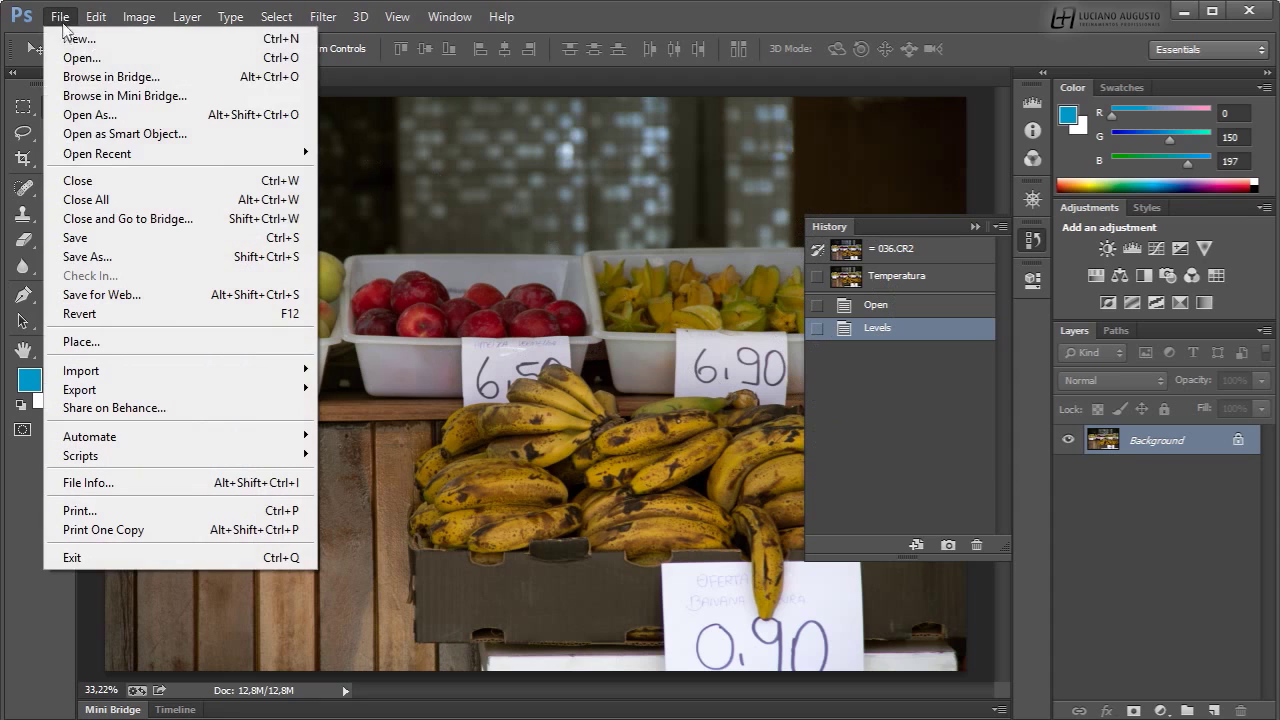
pyautogui.click(139, 258)
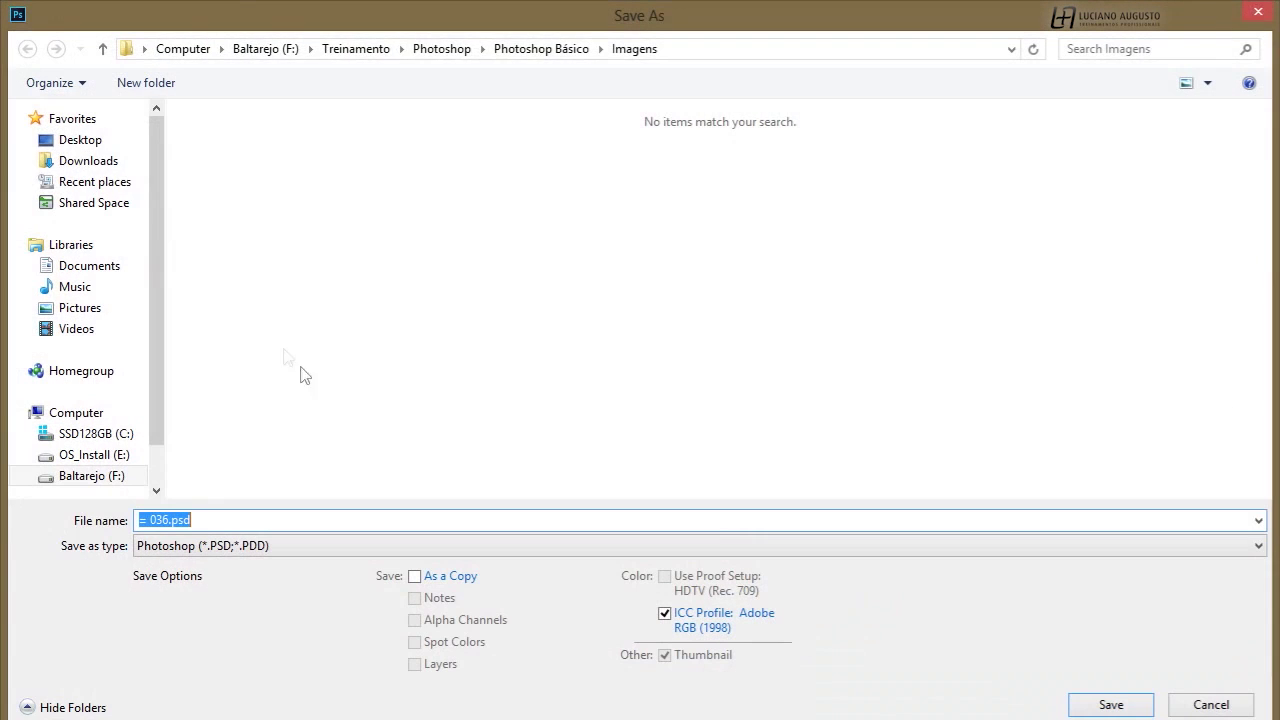
pyautogui.click(111, 146)
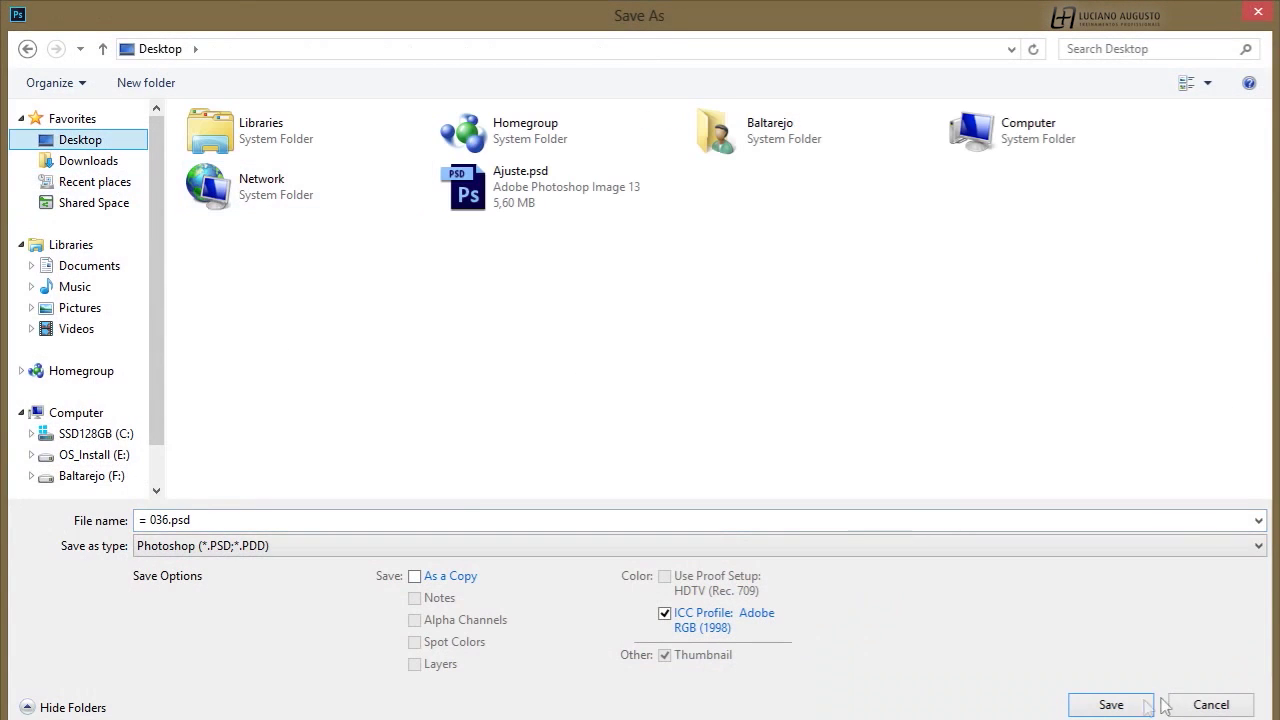
pyautogui.click(1111, 705)
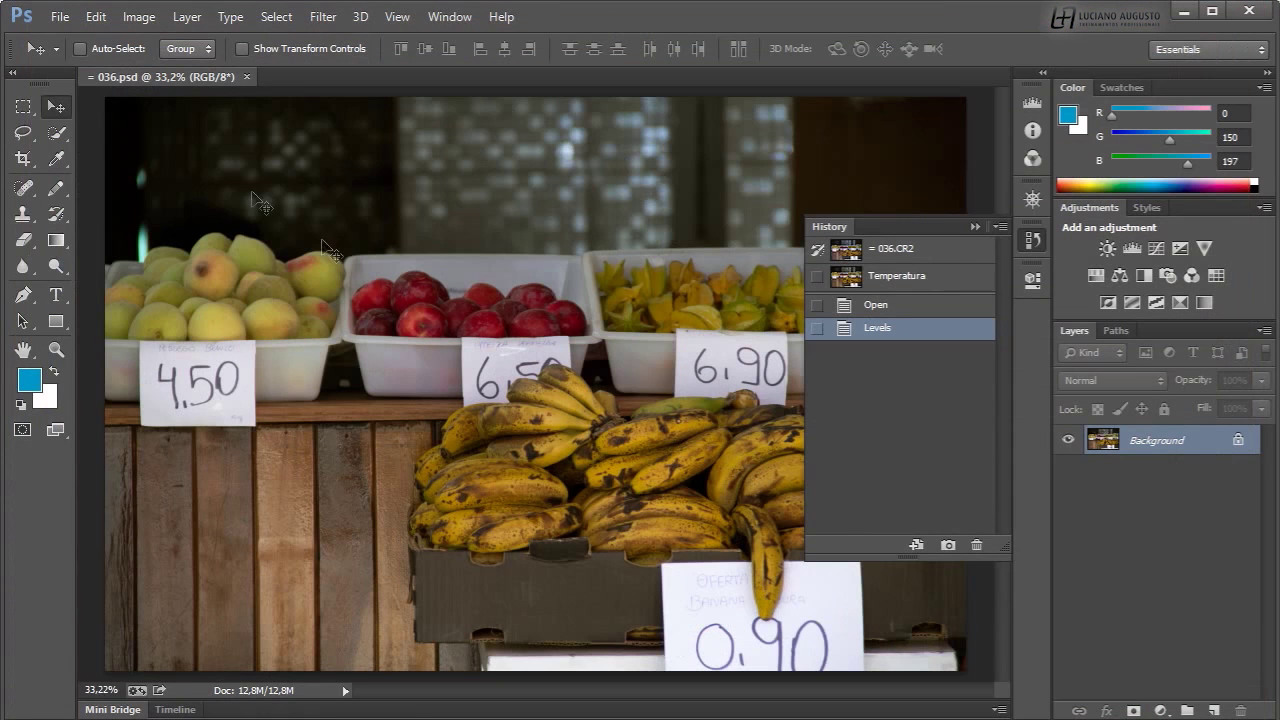
# Close the document and reopen = 036.psd from the recent files, using its embedded Adobe RGB (1998) profile
pyautogui.click(246, 77)
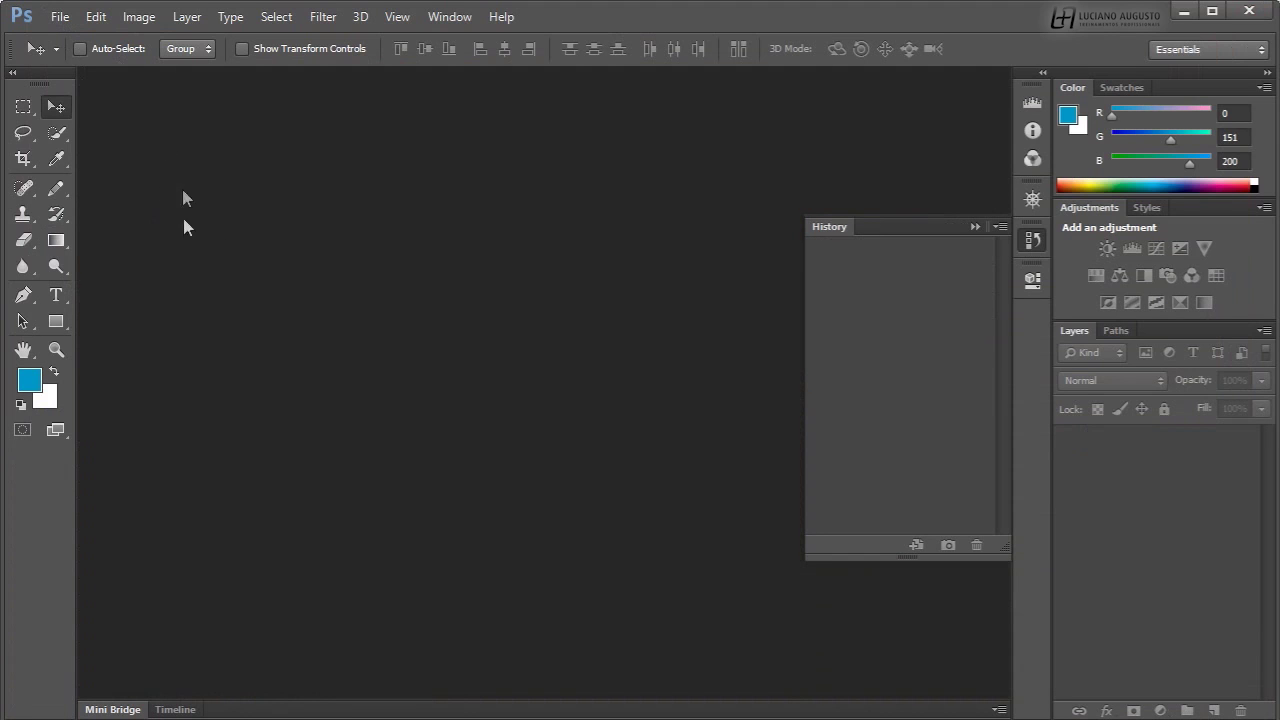
pyautogui.click(60, 17)
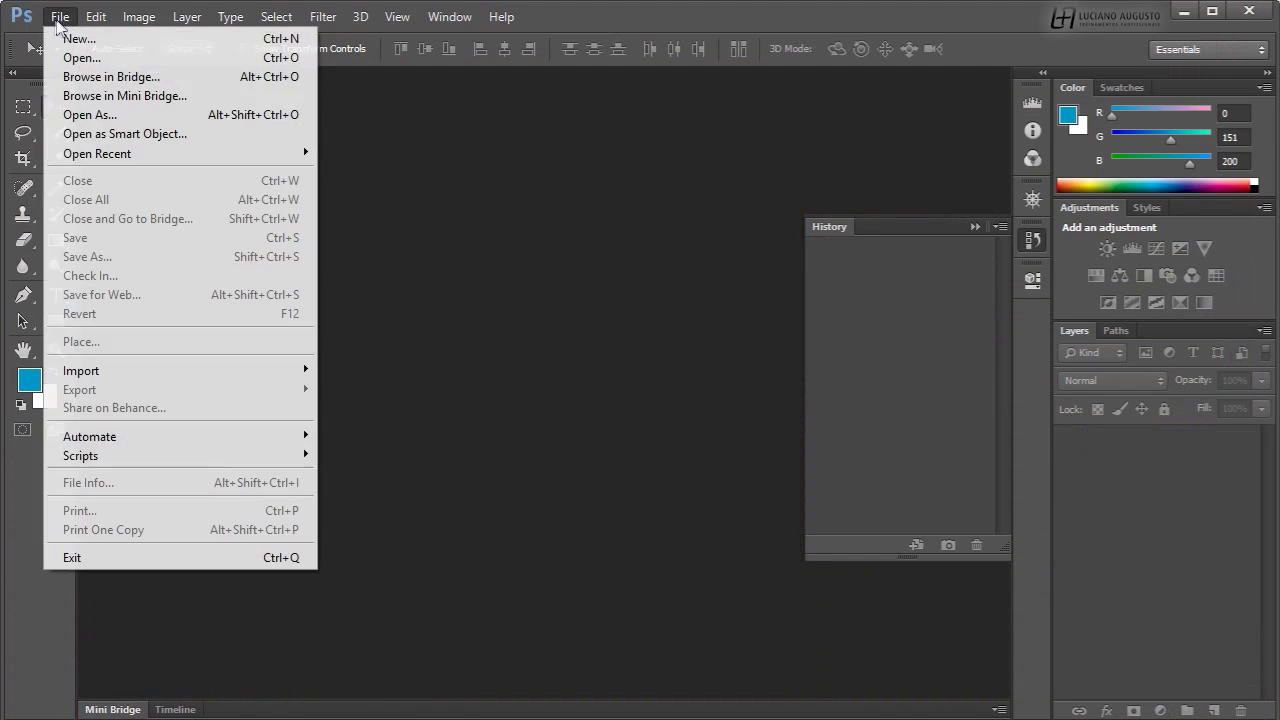
pyautogui.moveTo(276, 162)
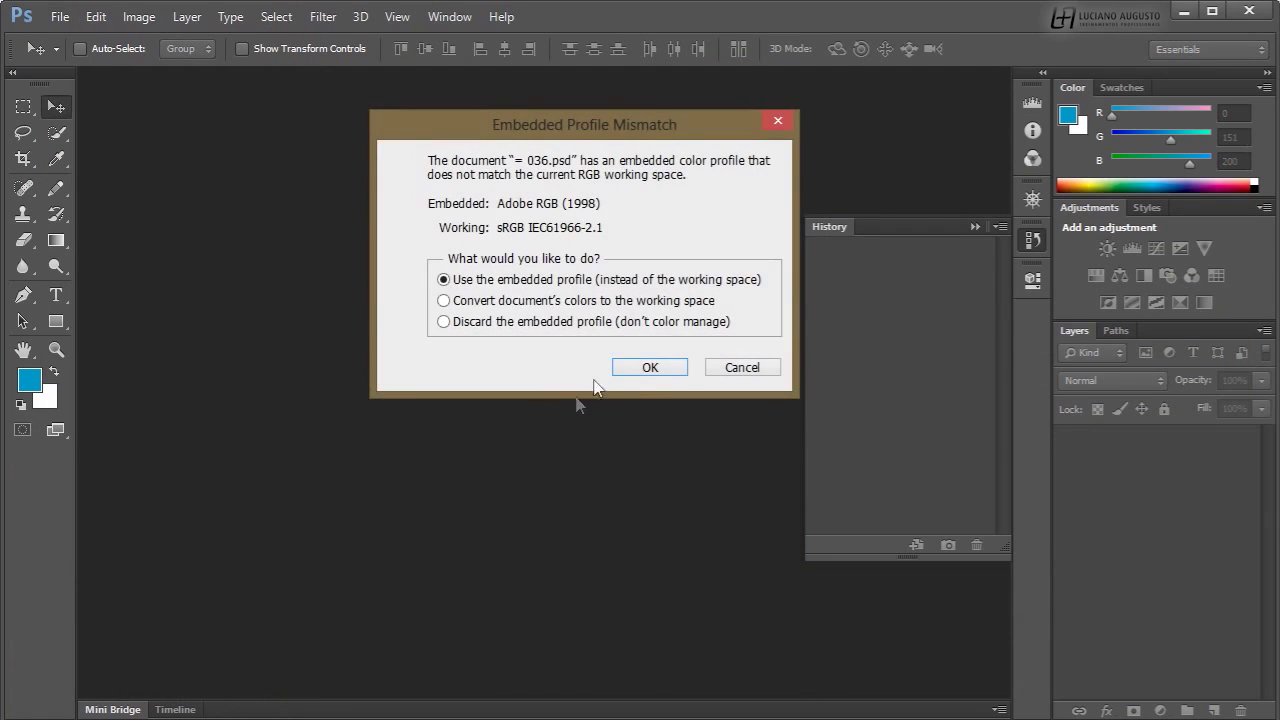
pyautogui.click(648, 364)
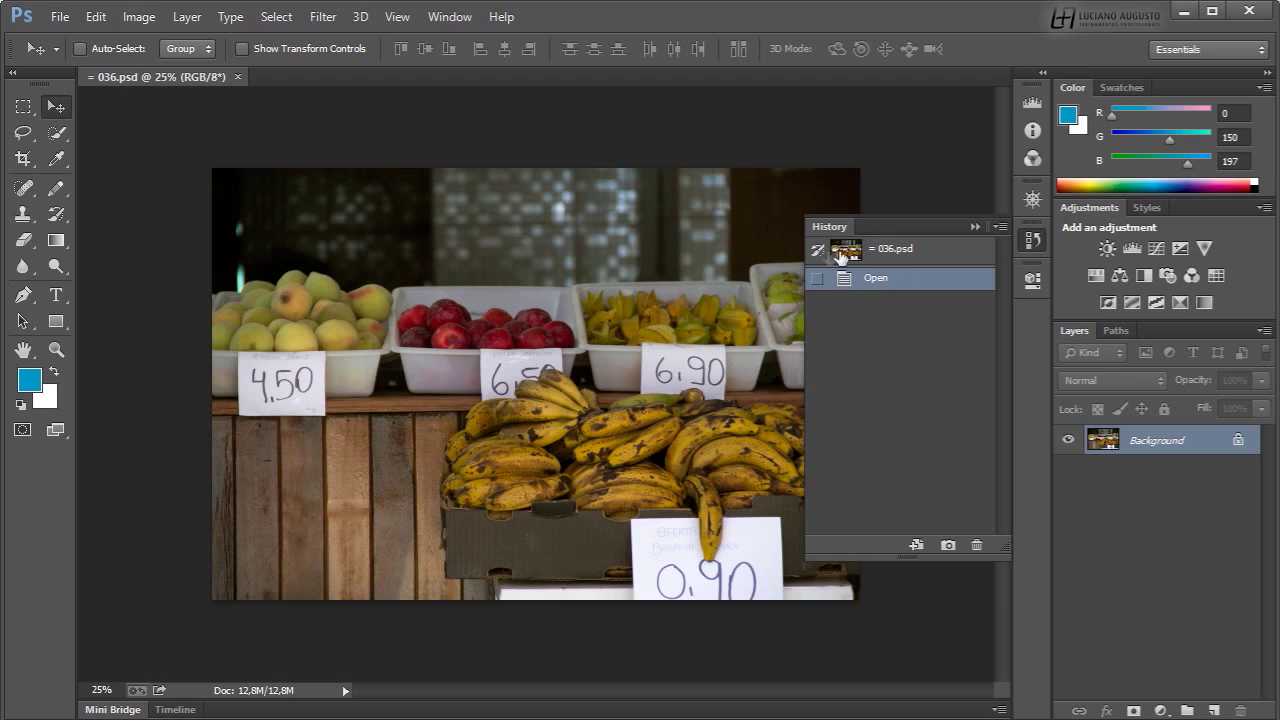
# Check the initial snapshot and Open state in the reopened file's history and look over the image adjustment commands
pyautogui.click(950, 254)
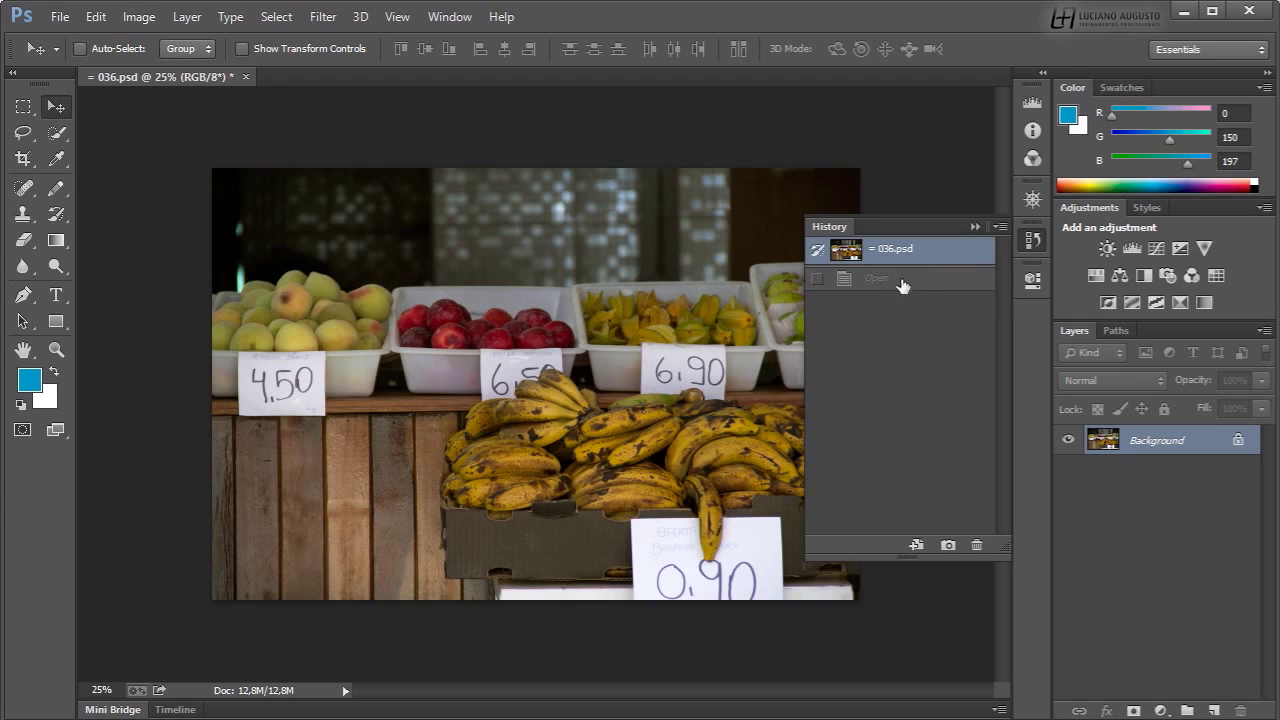
pyautogui.click(902, 285)
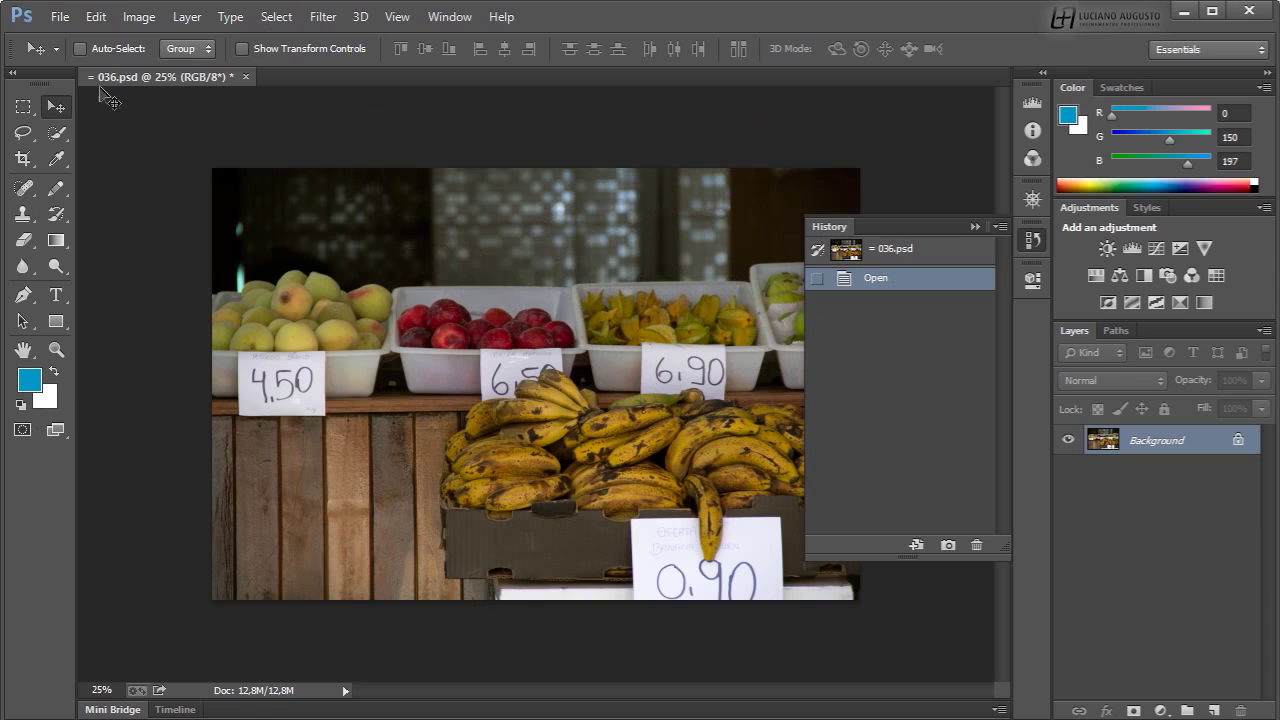
pyautogui.click(133, 22)
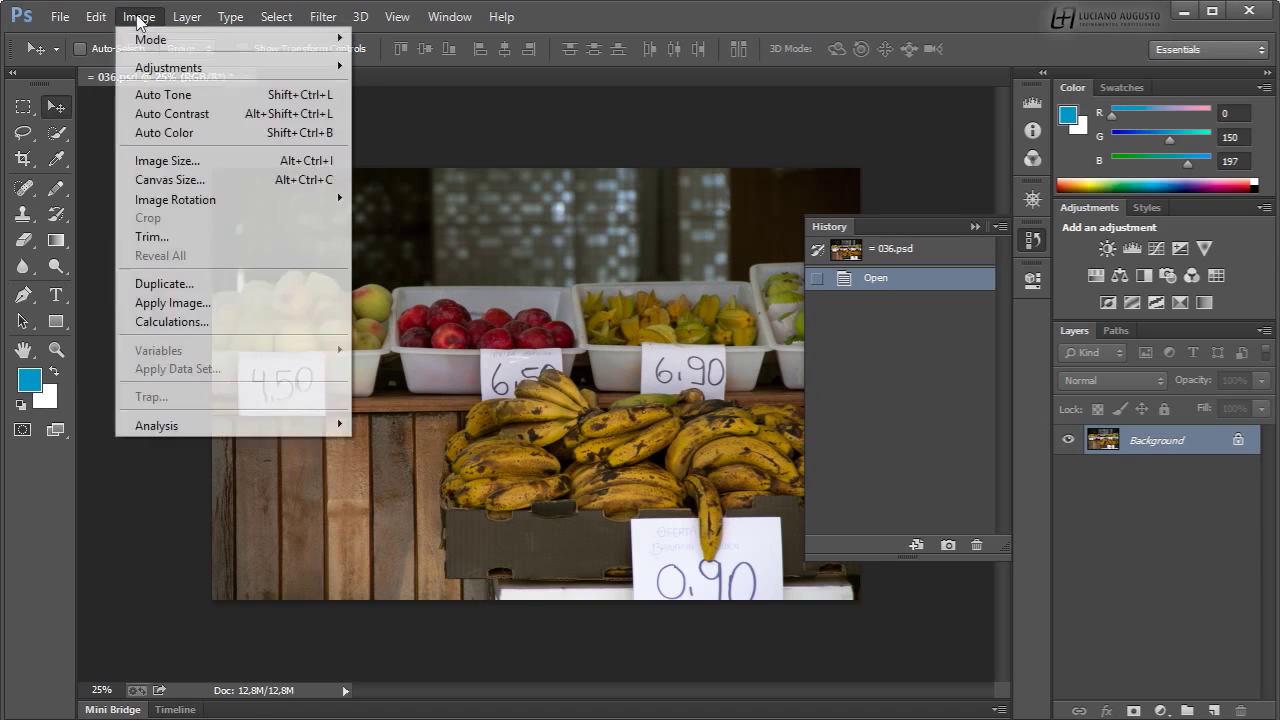
pyautogui.moveTo(326, 78)
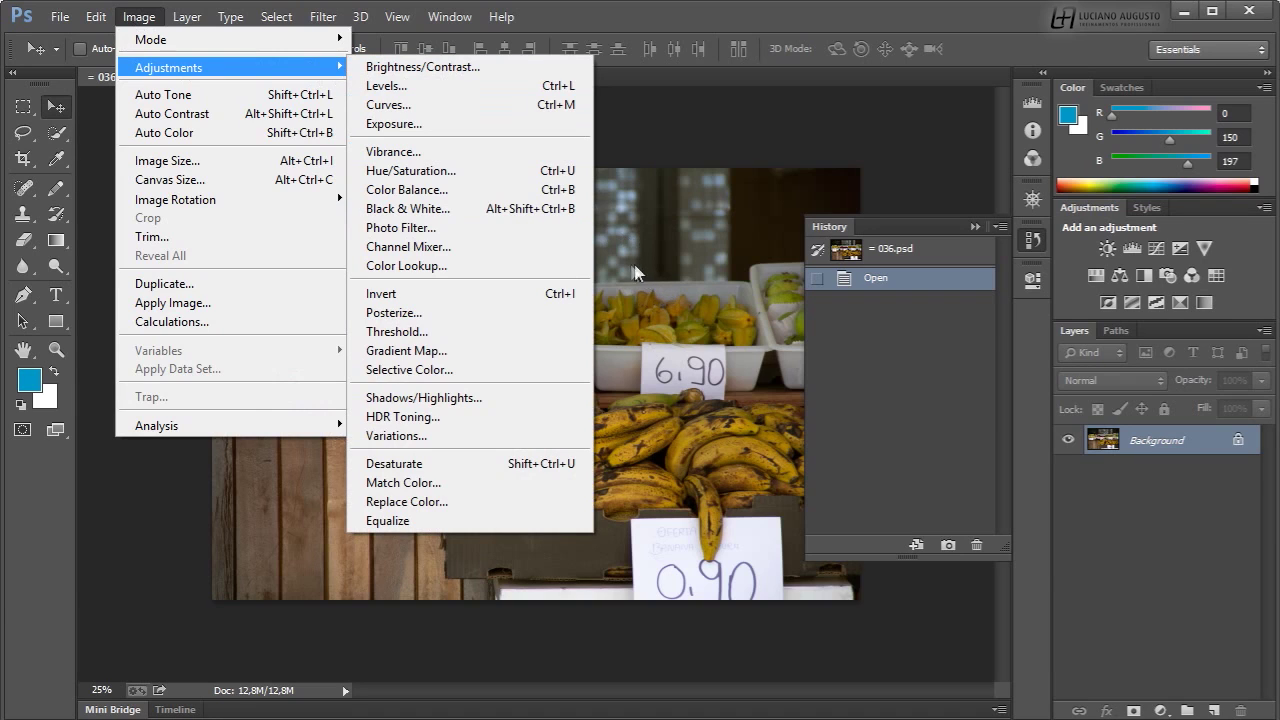
pyautogui.click(702, 322)
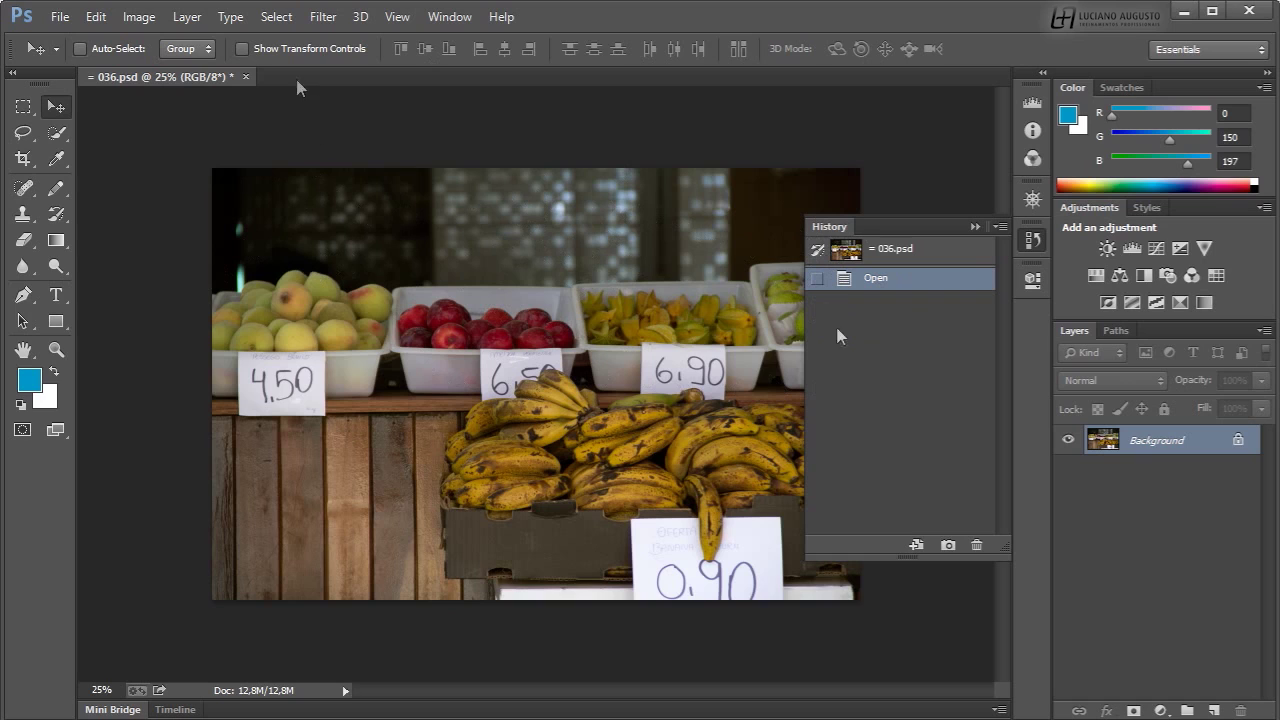
# Duplicate the Background layer and alternate visibility between the two layers, ending with only the copy shown and selected
pyautogui.moveTo(1105, 450); pyautogui.dragTo(1212, 708)
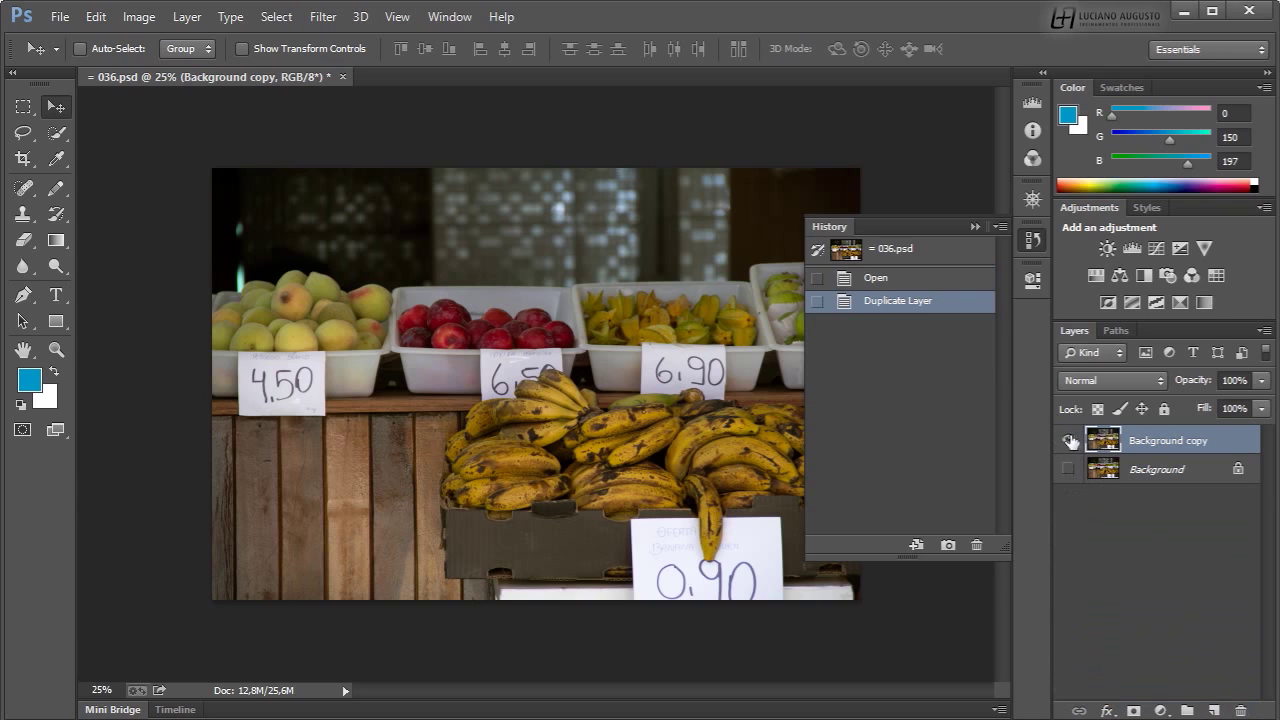
pyautogui.click(1068, 440)
pyautogui.click(1068, 469)
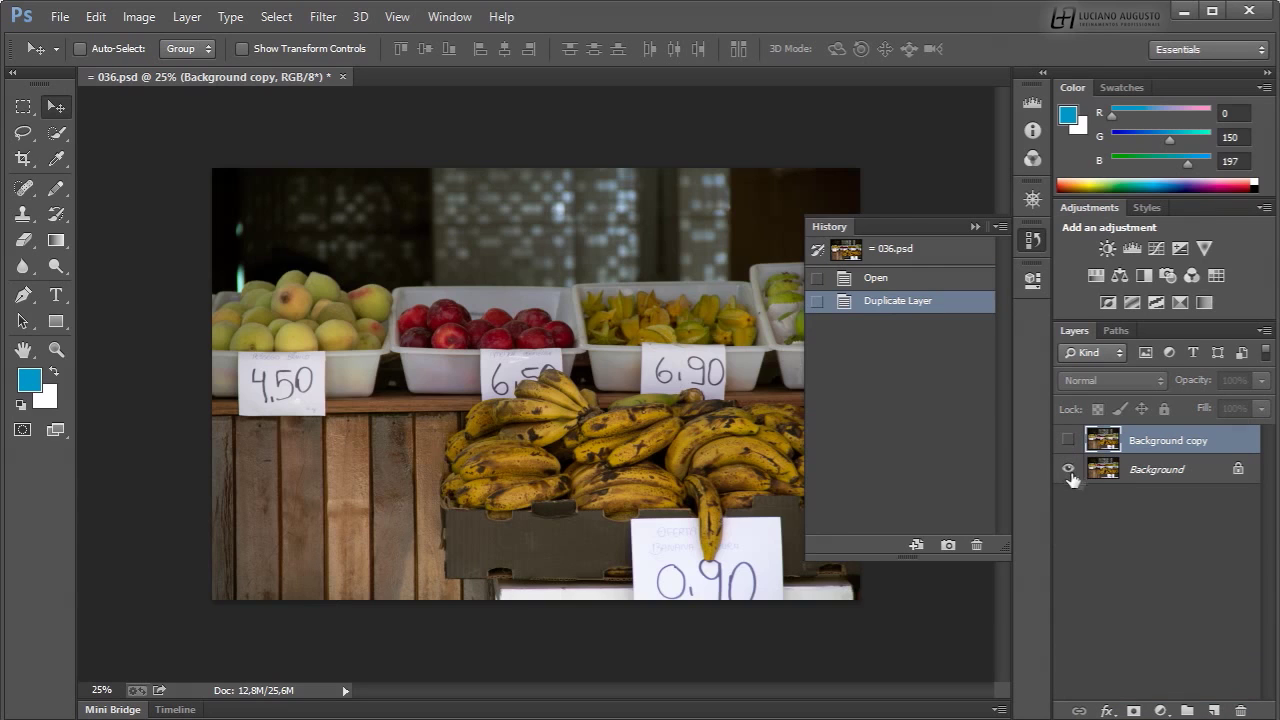
pyautogui.click(1082, 480)
pyautogui.click(1068, 469)
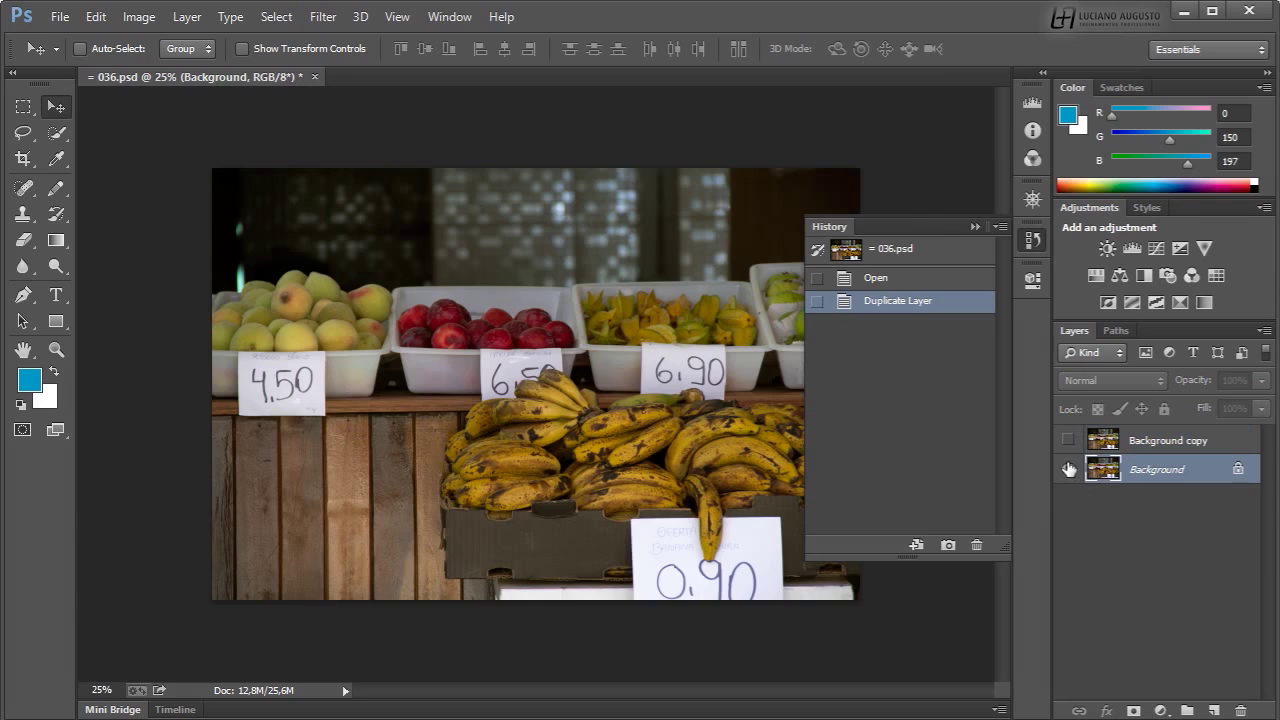
pyautogui.click(1068, 440)
pyautogui.click(1095, 438)
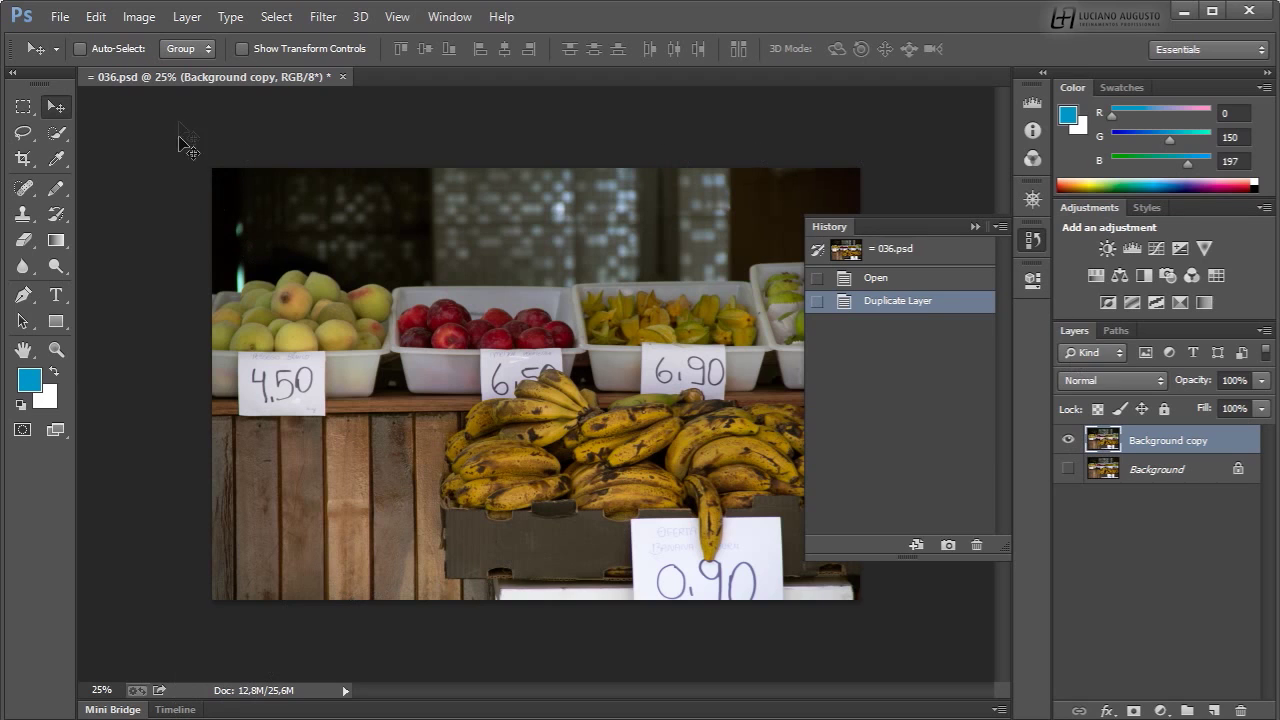
# Examine the direct image adjustment commands and the available adjustment layer types
pyautogui.click(140, 17)
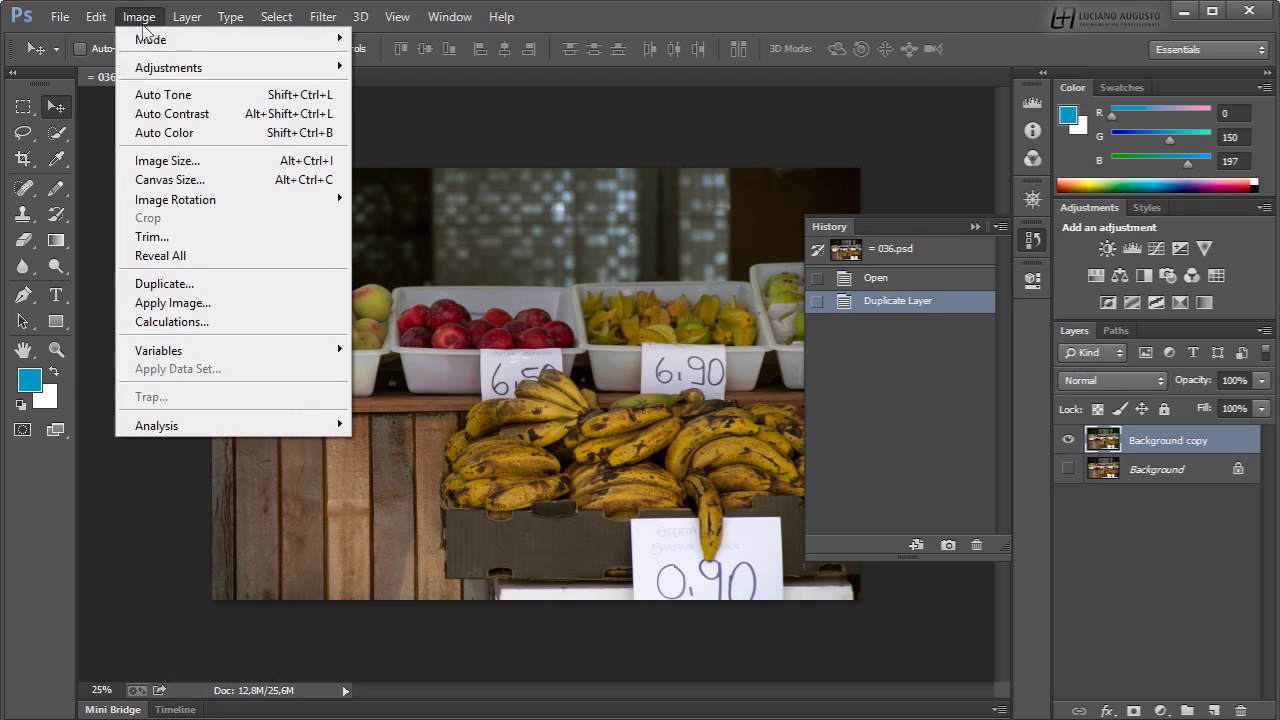
pyautogui.moveTo(288, 76)
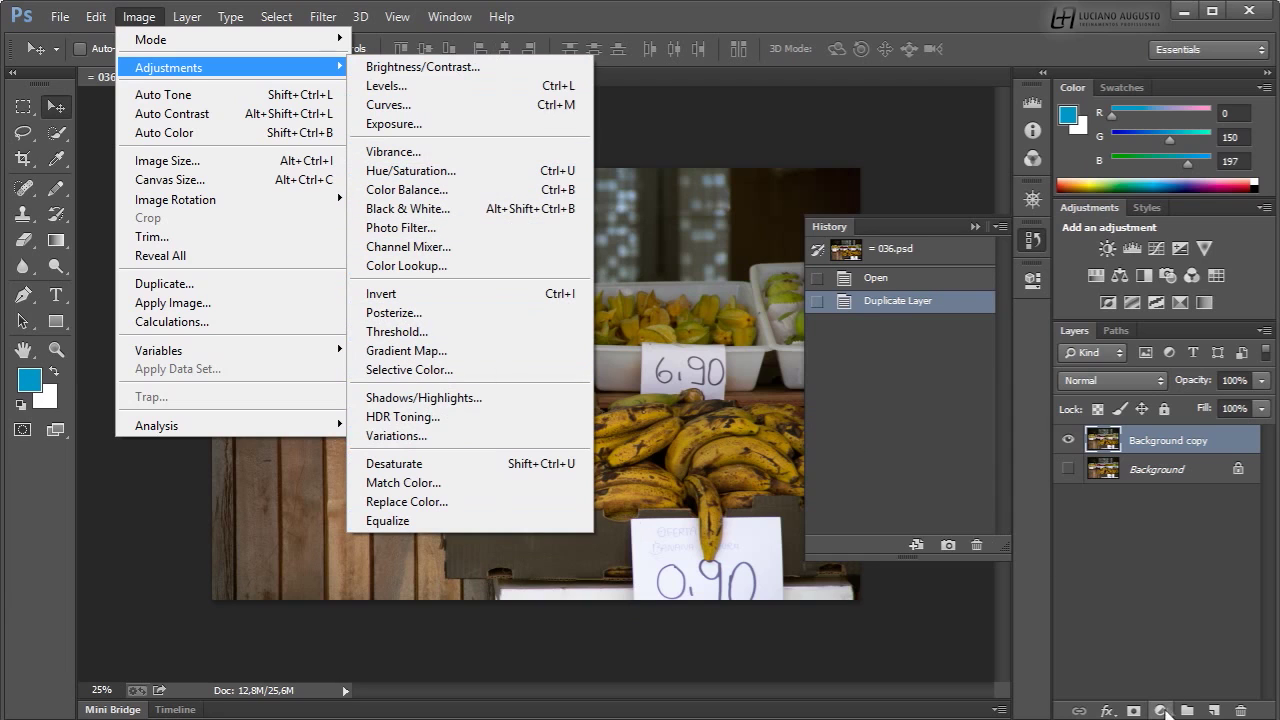
pyautogui.click(1161, 711)
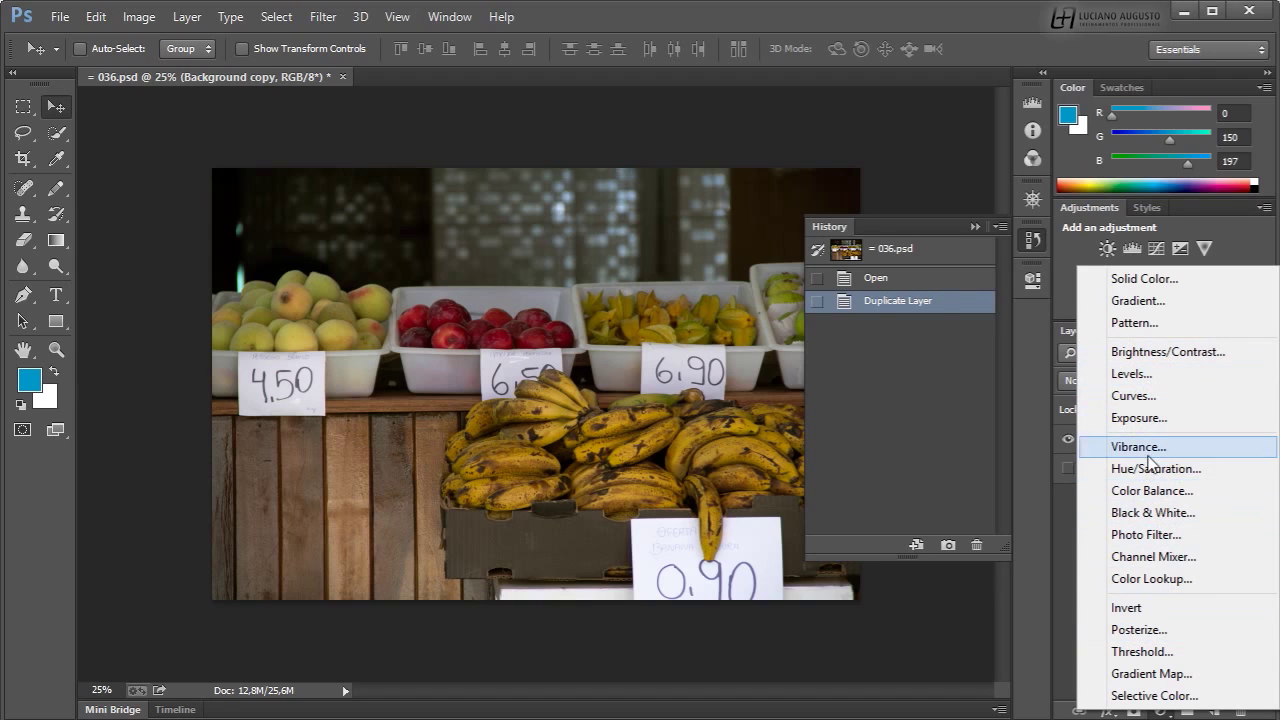
pyautogui.click(94, 22)
pyautogui.click(138, 18)
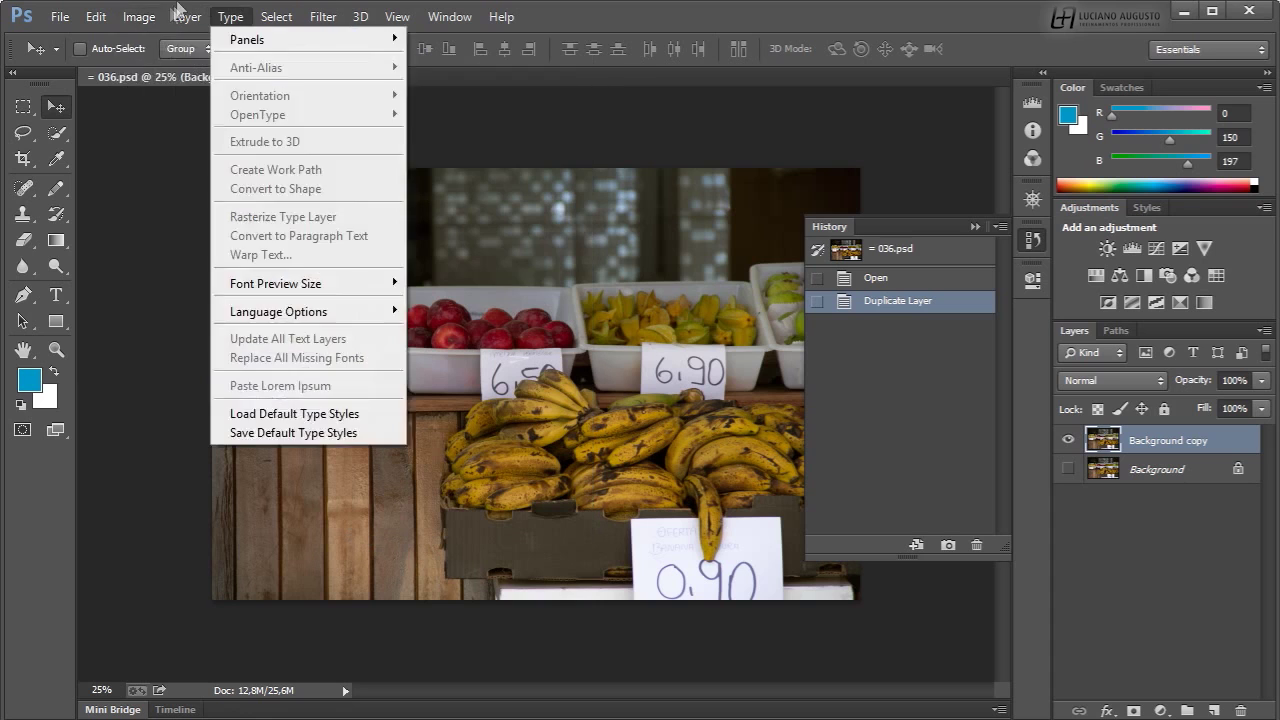
pyautogui.click(146, 18)
pyautogui.click(343, 78)
pyautogui.click(640, 297)
# Open the RAW photo = 036.CR2 from Mini Bridge through Camera Raw with its settings untouched, and collapse Mini Bridge
pyautogui.click(112, 709)
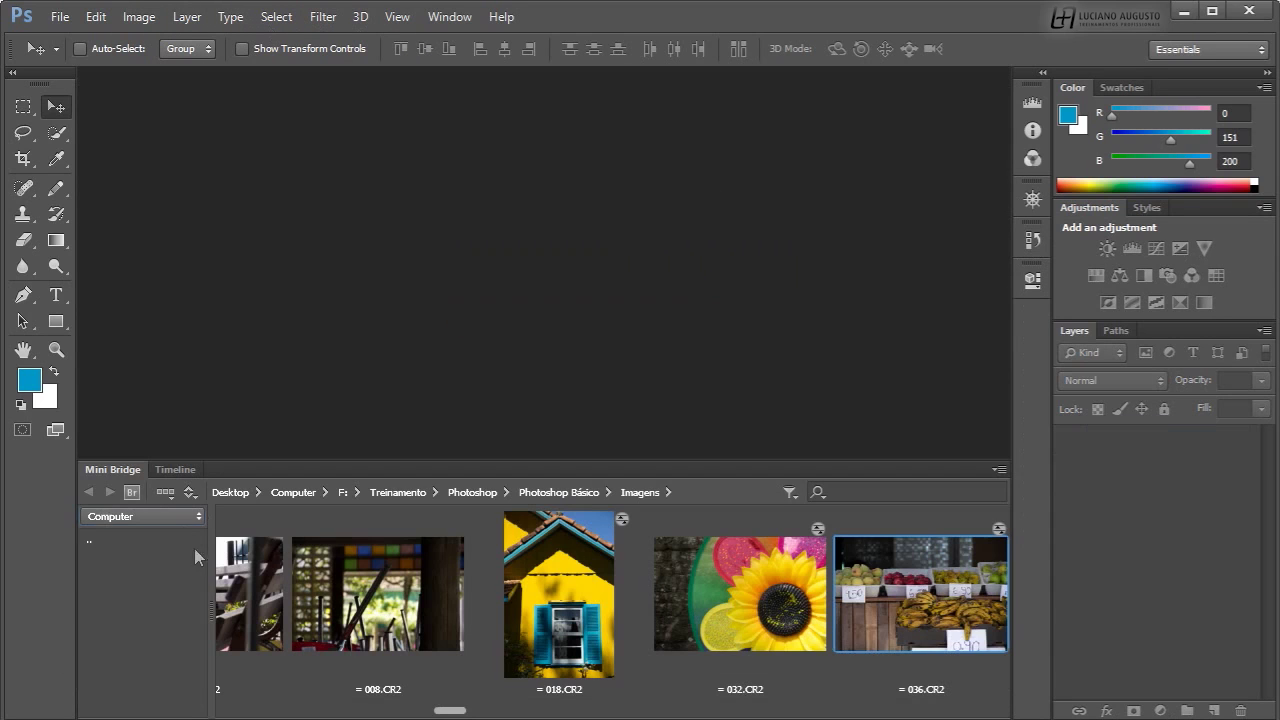
pyautogui.moveTo(875, 624); pyautogui.dragTo(841, 364)
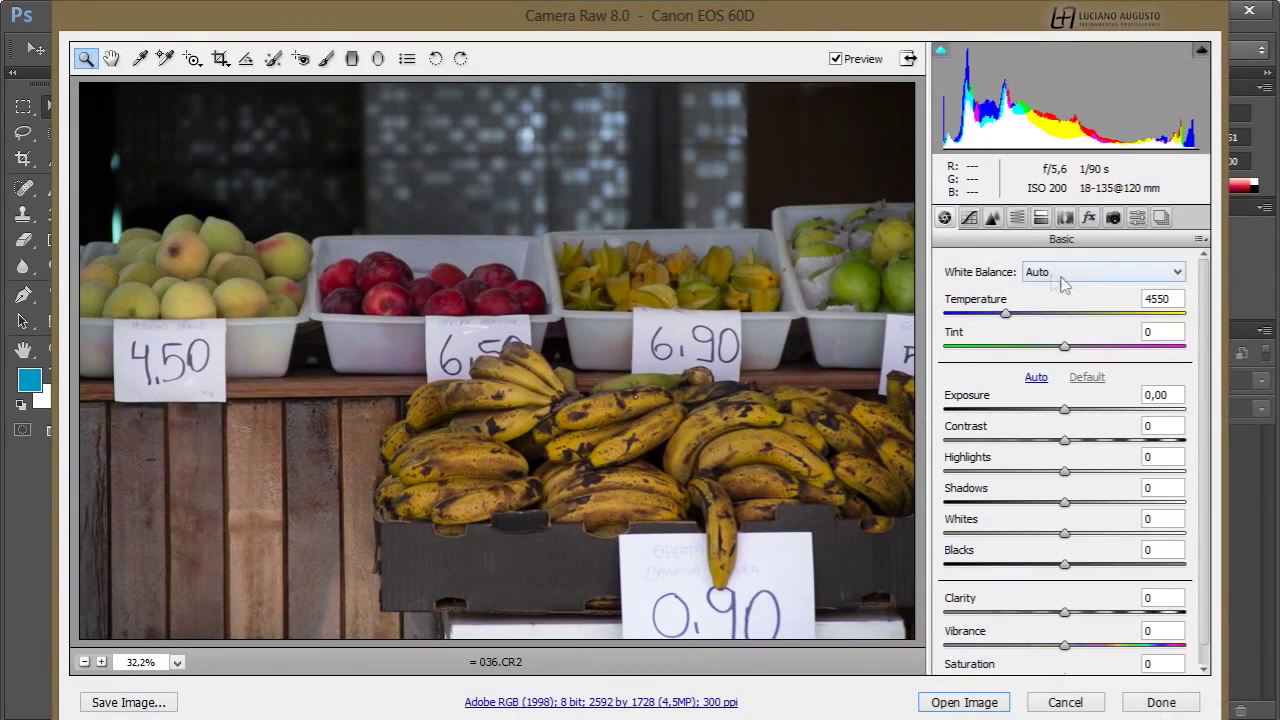
pyautogui.click(968, 702)
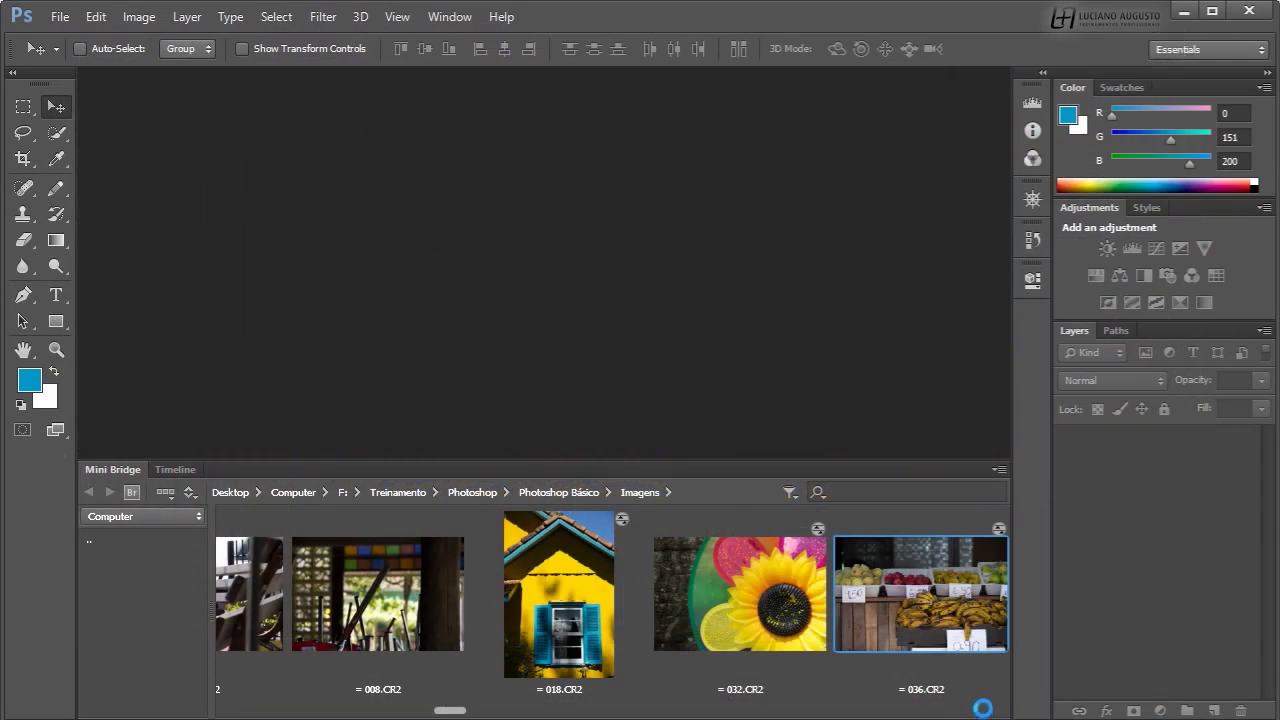
pyautogui.click(652, 370)
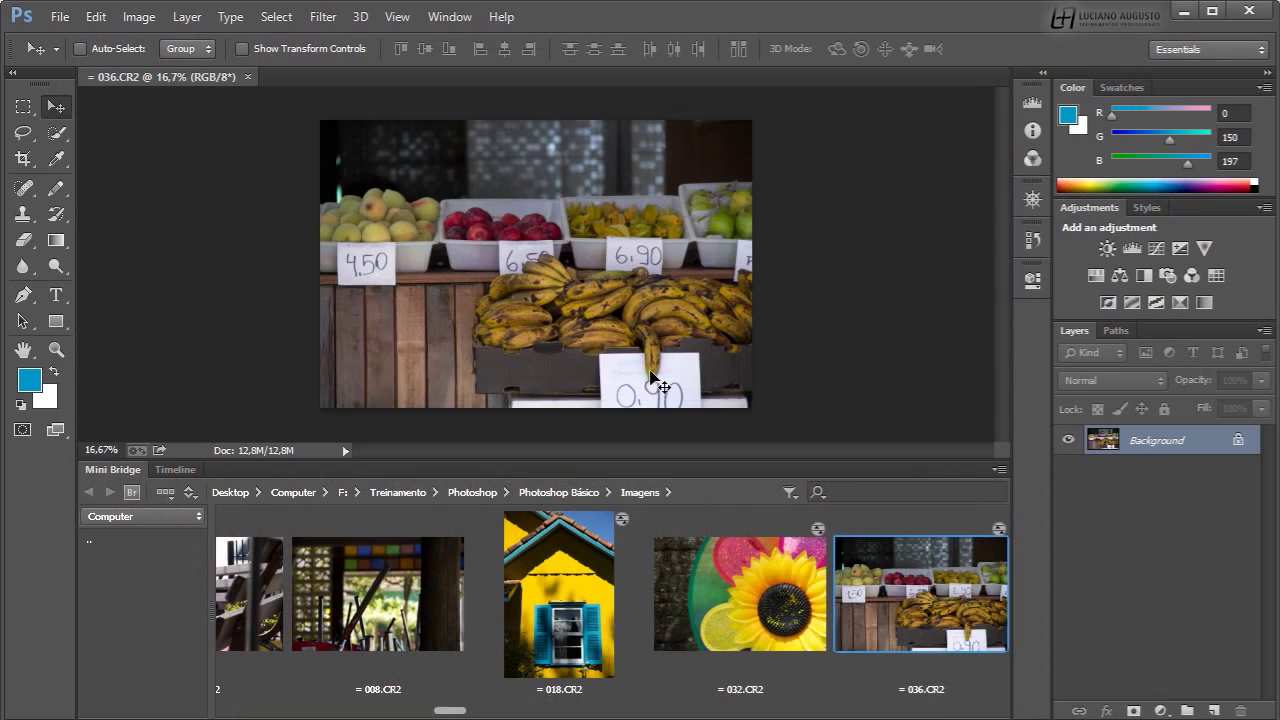
pyautogui.doubleClick(118, 470)
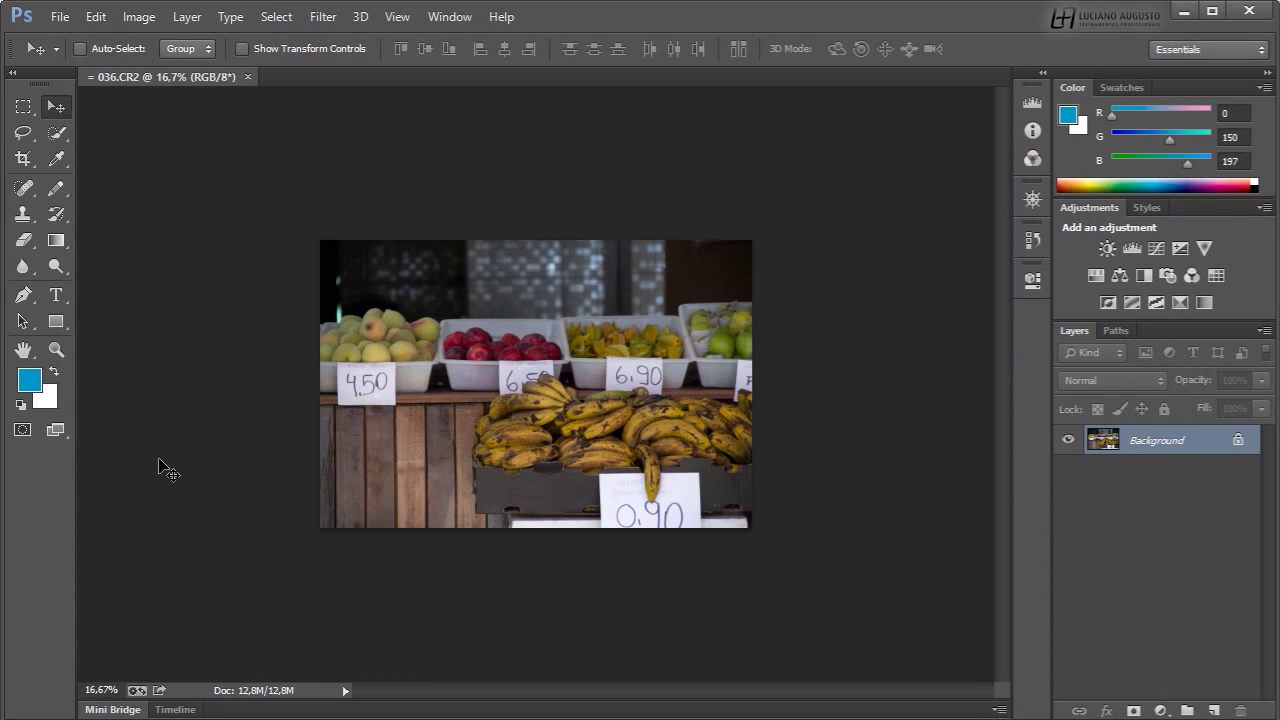
pyautogui.hotkey('ctrl', '0')
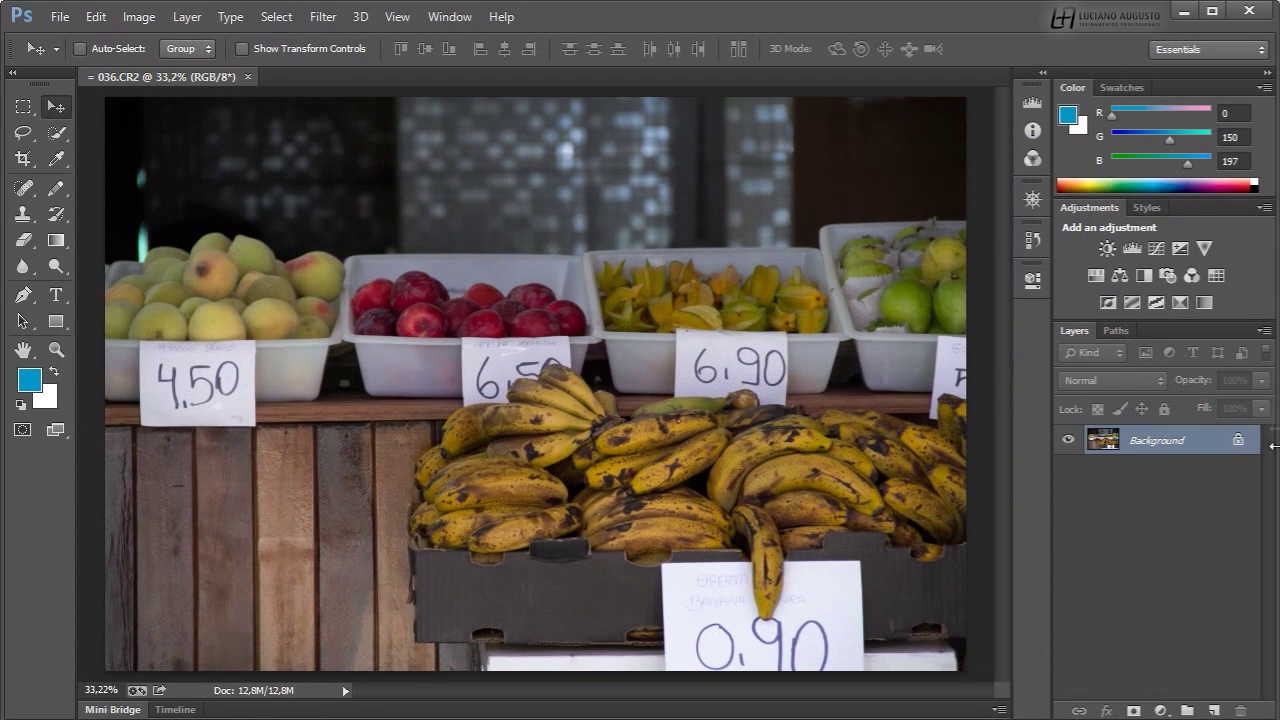
# Add a Levels adjustment layer and set the RGB shadow input level to about 10 and the highlight input level to about 247
pyautogui.click(1161, 711)
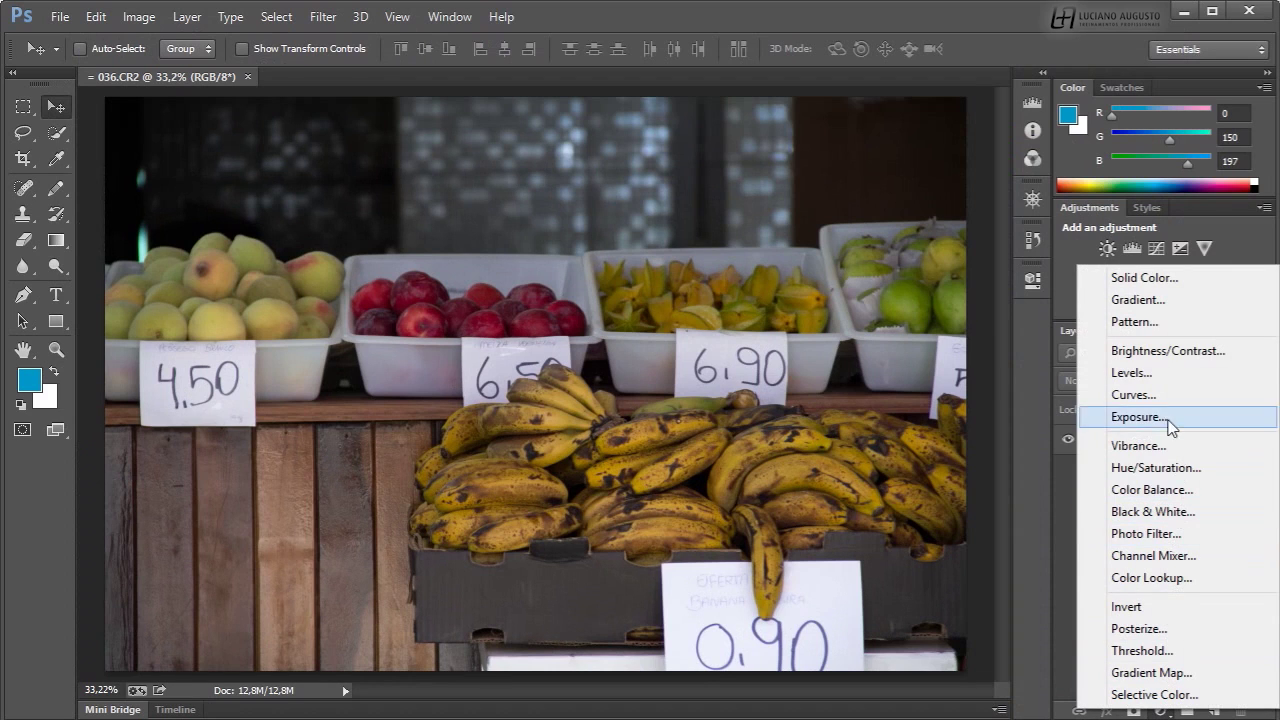
pyautogui.click(1150, 373)
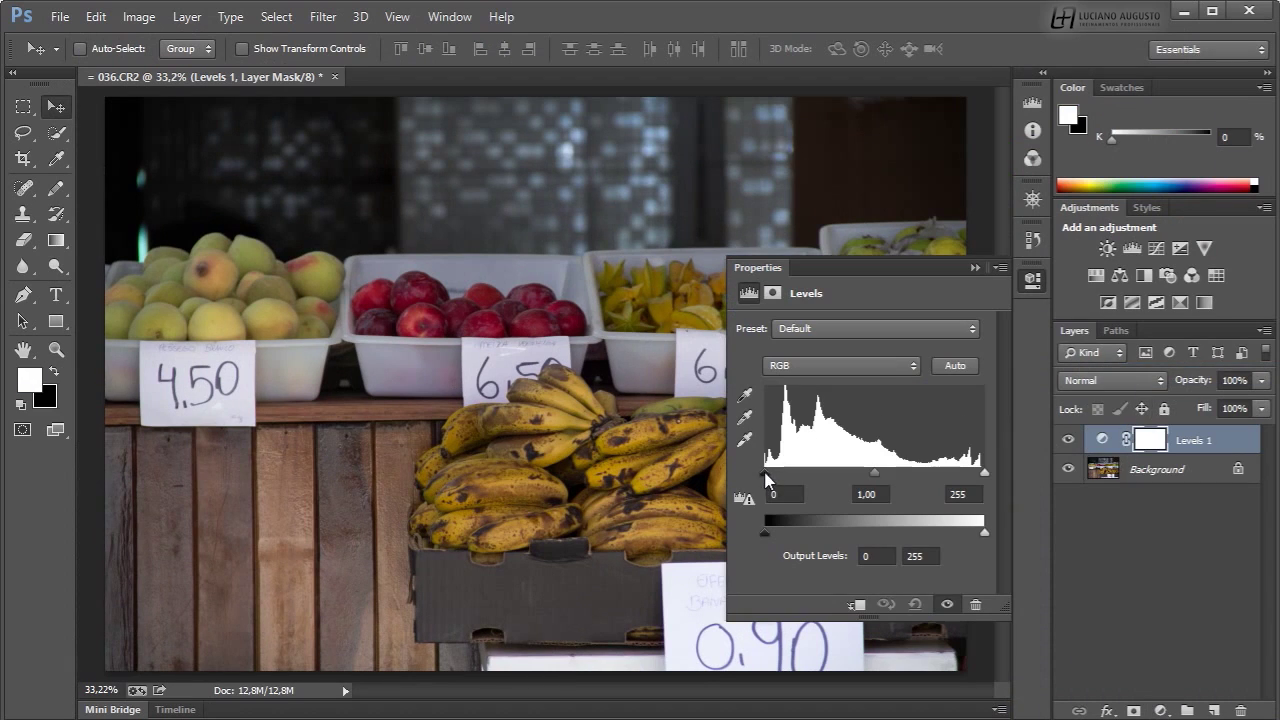
pyautogui.moveTo(765, 472); pyautogui.dragTo(769, 472)
pyautogui.moveTo(982, 472); pyautogui.dragTo(977, 472)
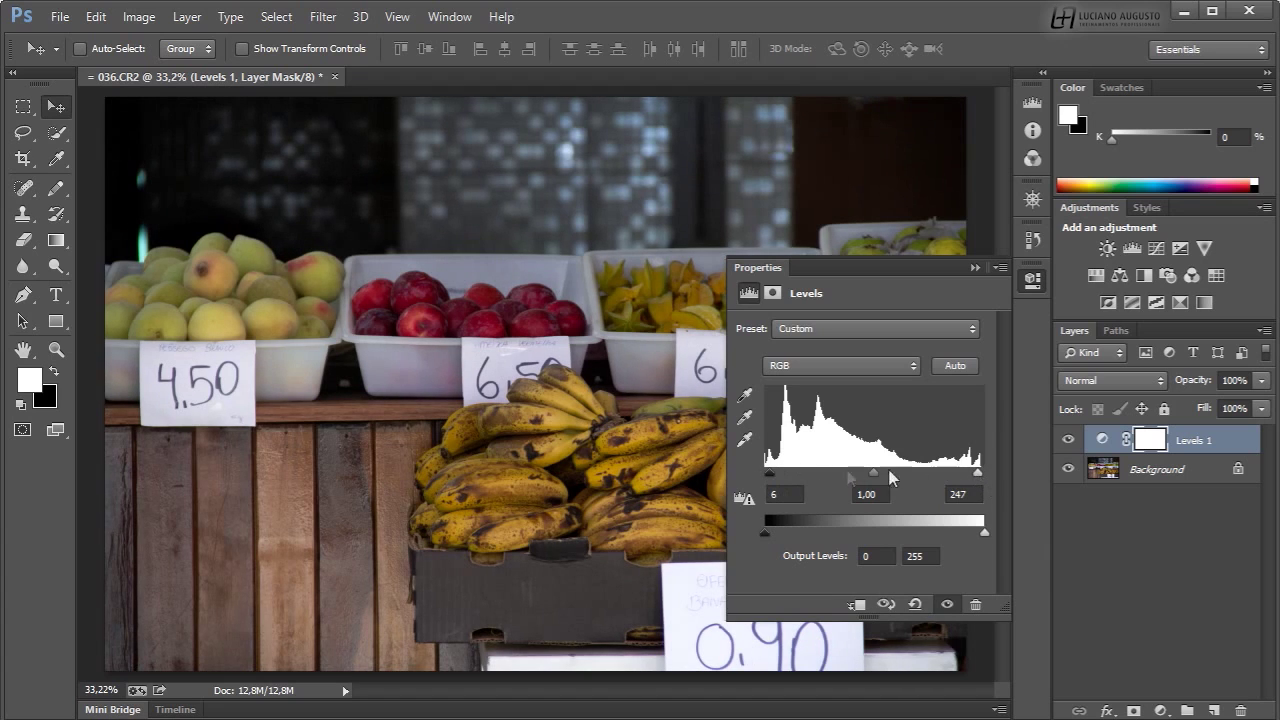
# Set the Red channel's midtone input level to about 1,03 in the Levels adjustment layer
pyautogui.click(832, 366)
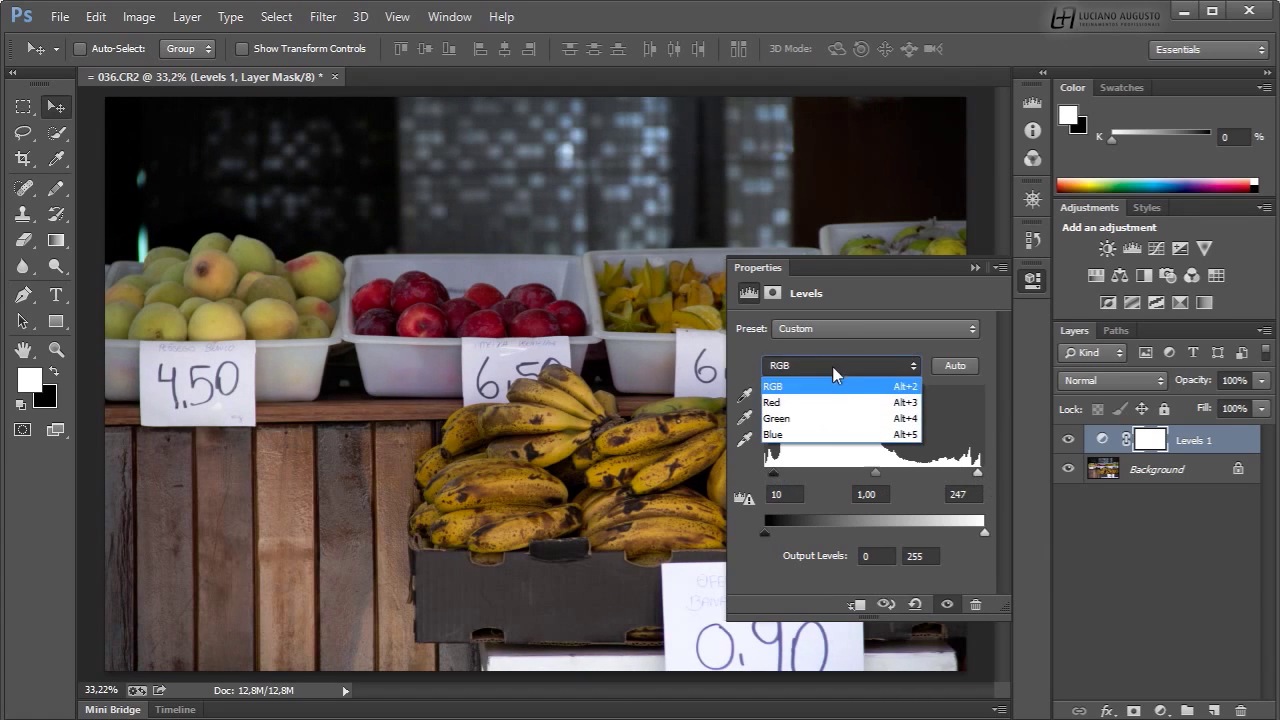
pyautogui.click(822, 404)
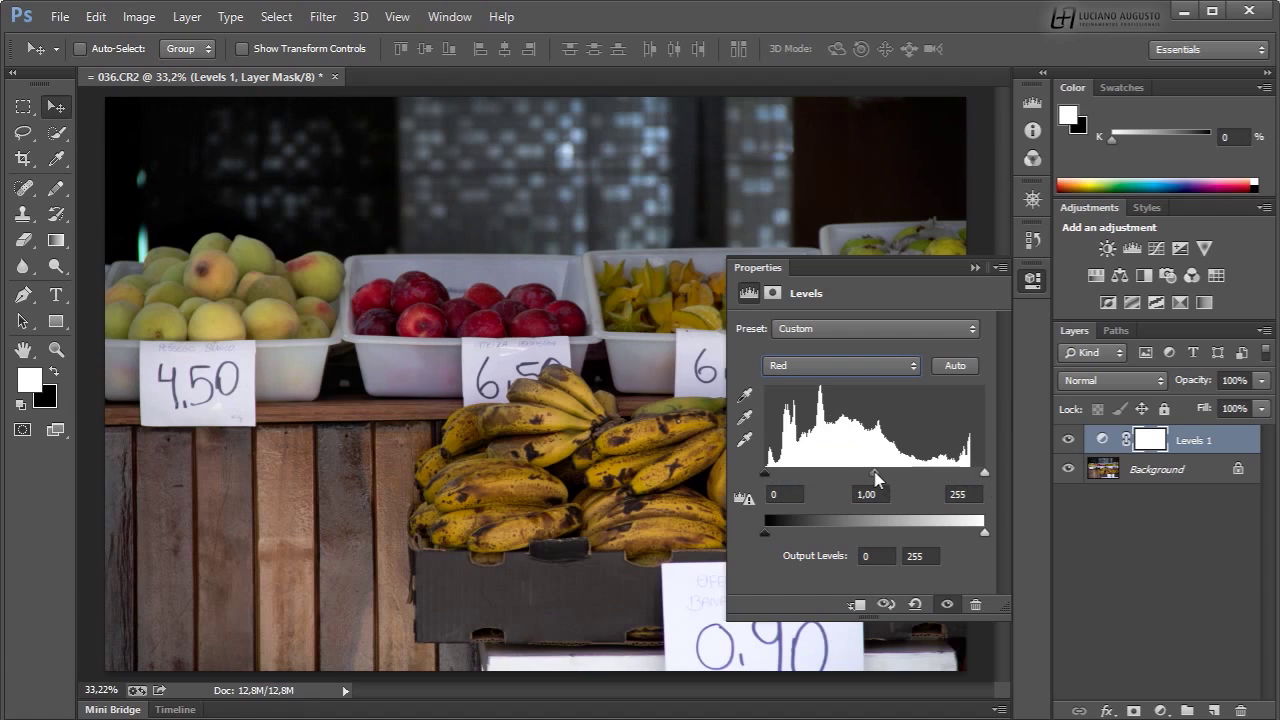
pyautogui.click(857, 366)
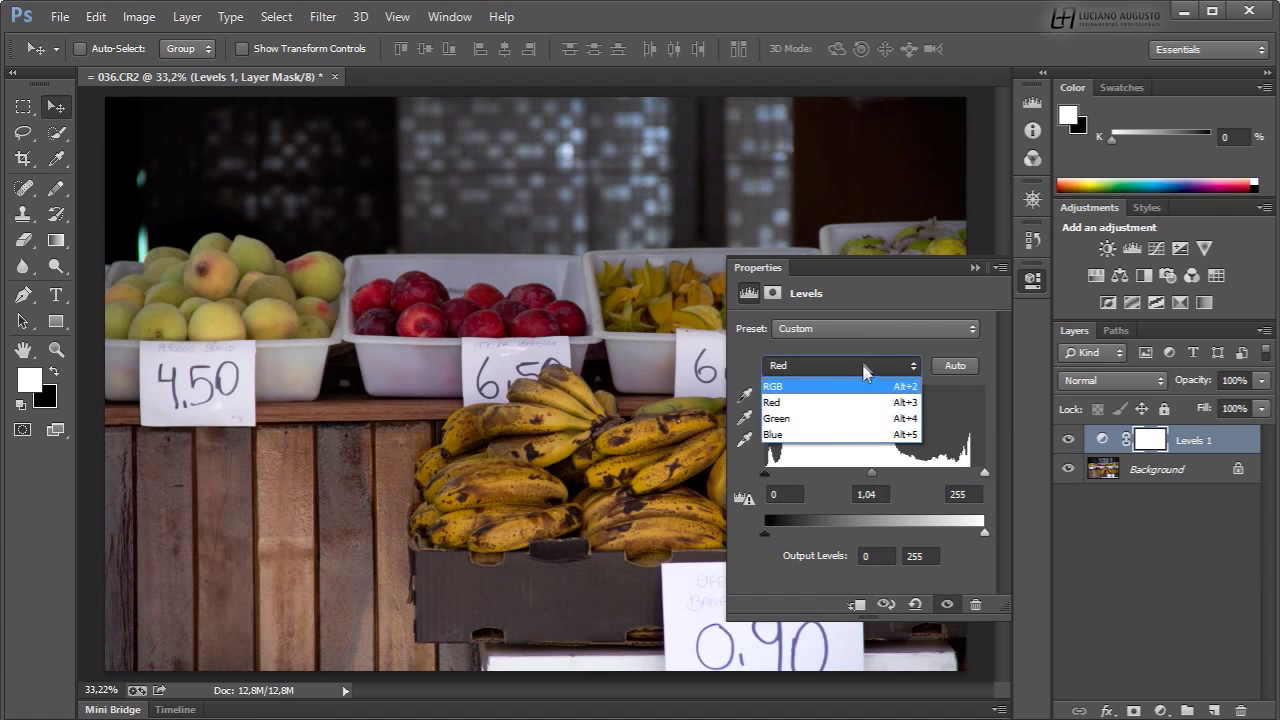
pyautogui.click(850, 404)
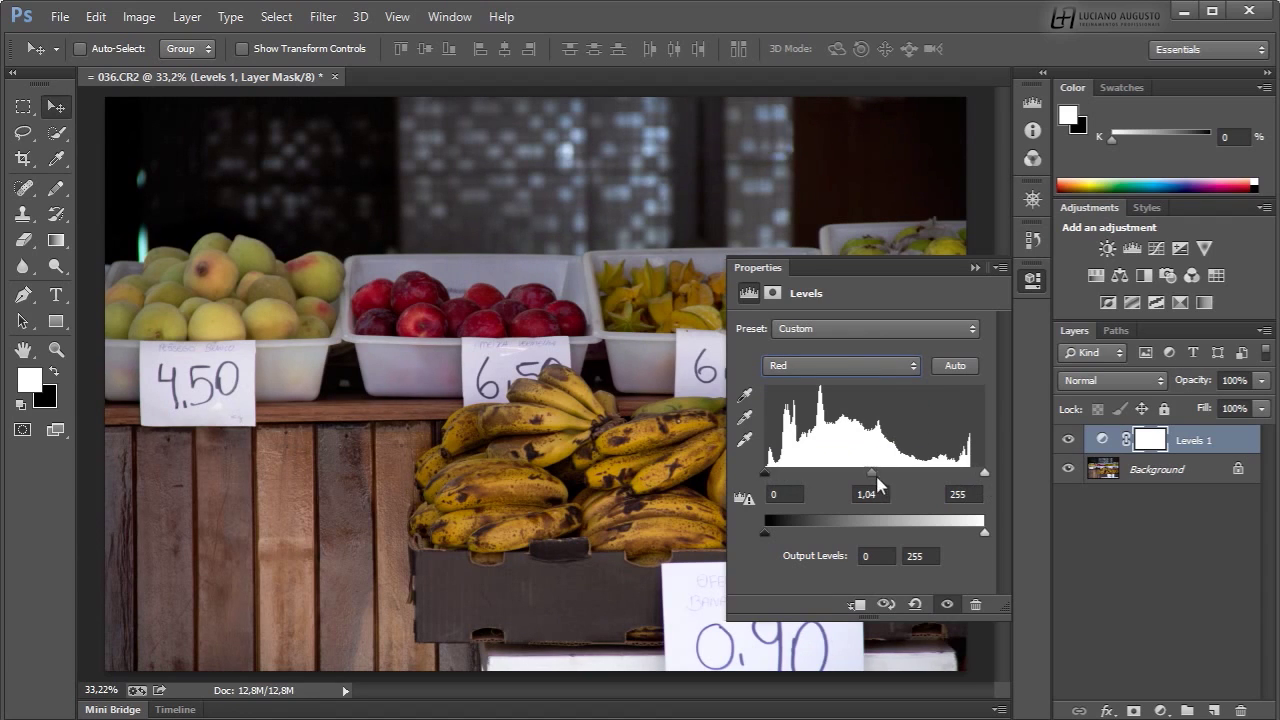
pyautogui.click(866, 366)
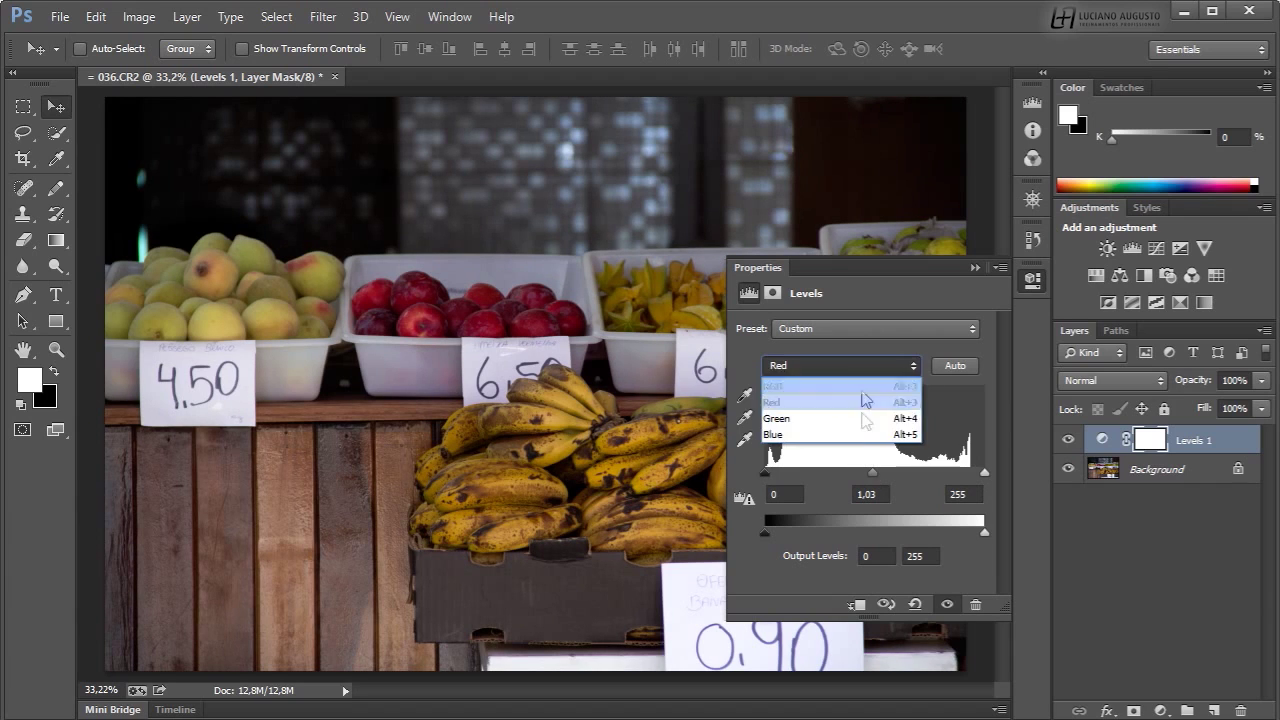
# Set the Blue channel's midtone input level to about 0,91 in the Levels adjustment layer and collapse its properties
pyautogui.click(857, 436)
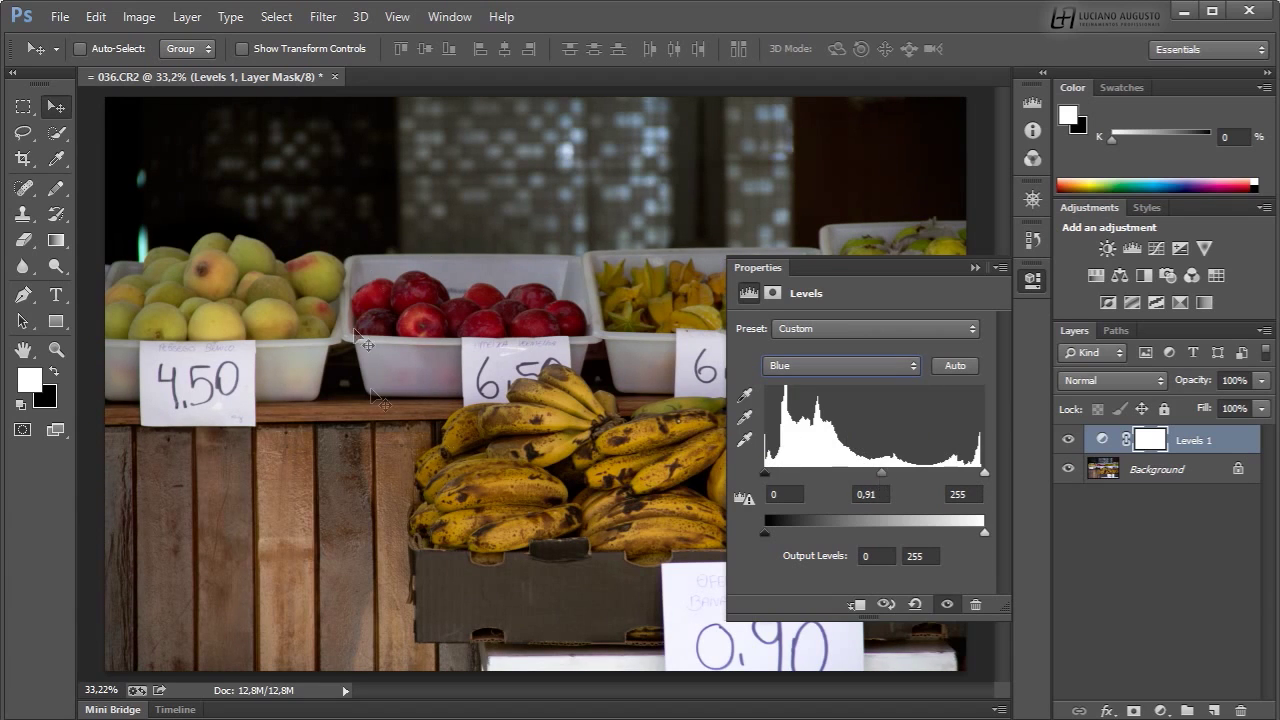
pyautogui.moveTo(881, 472); pyautogui.dragTo(888, 471)
pyautogui.click(1033, 284)
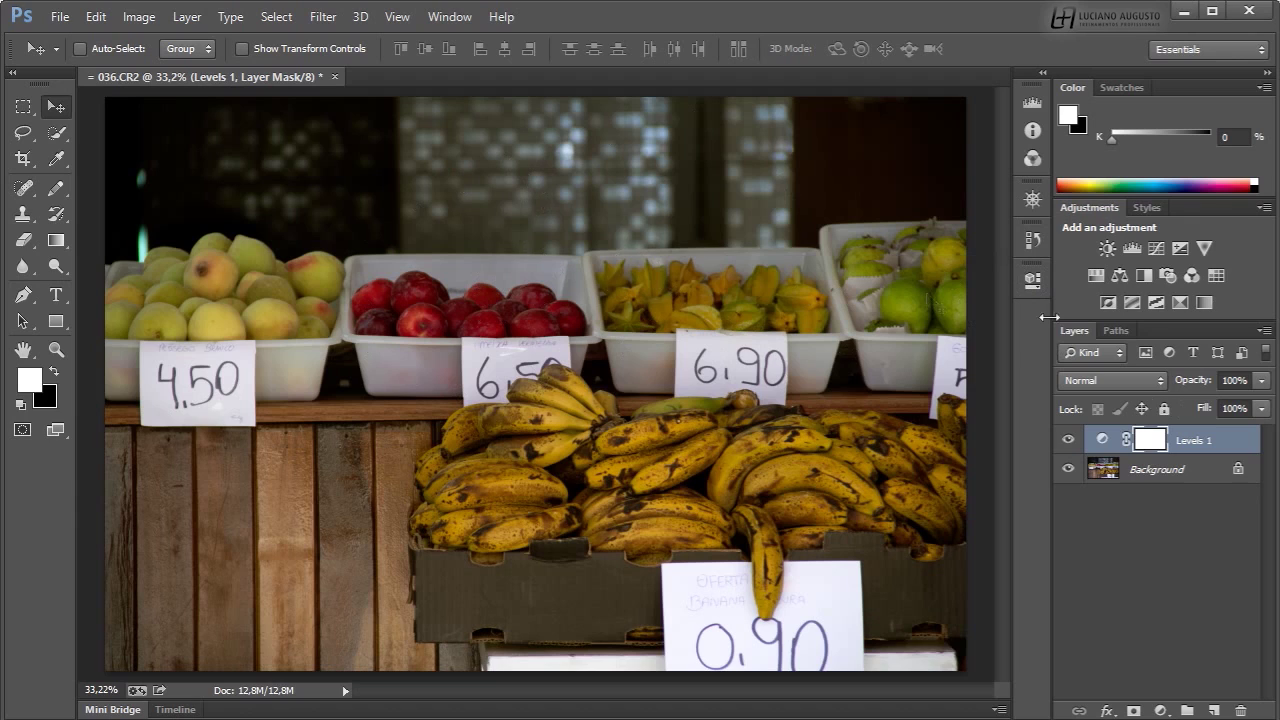
# Compare the photo with and without the Levels 1 adjustment by toggling that layer's visibility, leaving it shown
pyautogui.click(1101, 476)
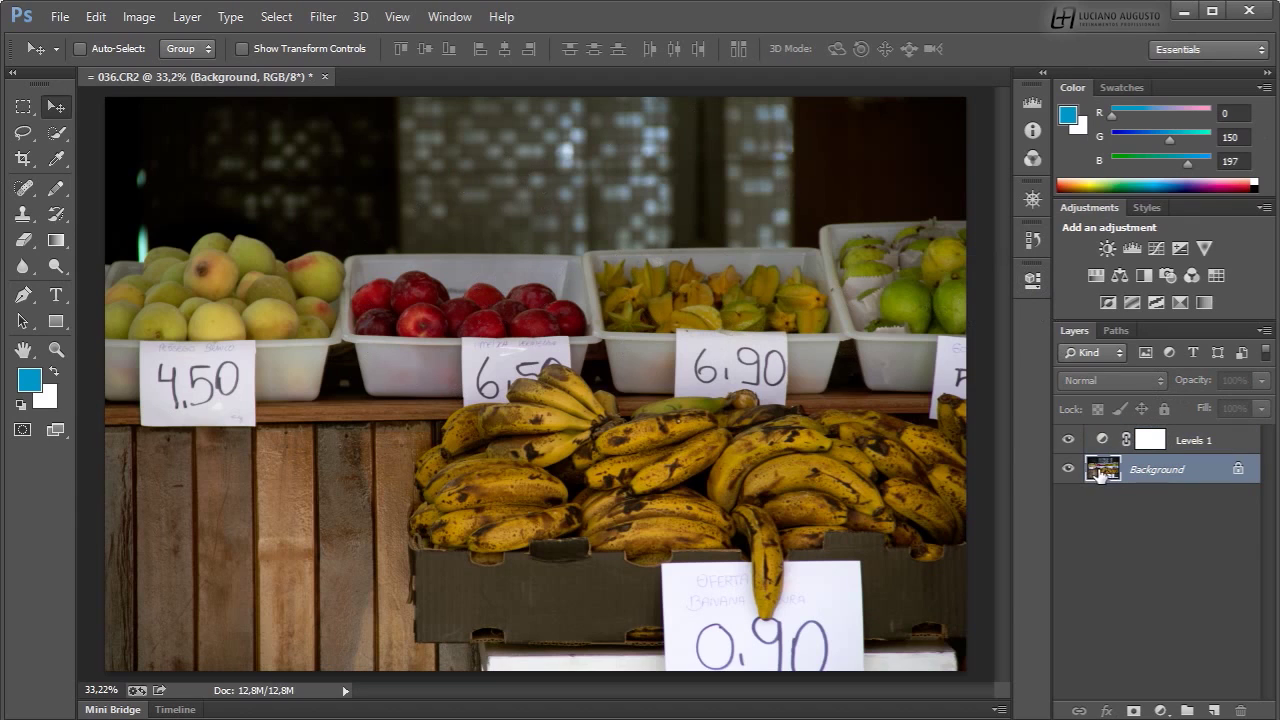
pyautogui.click(1240, 446)
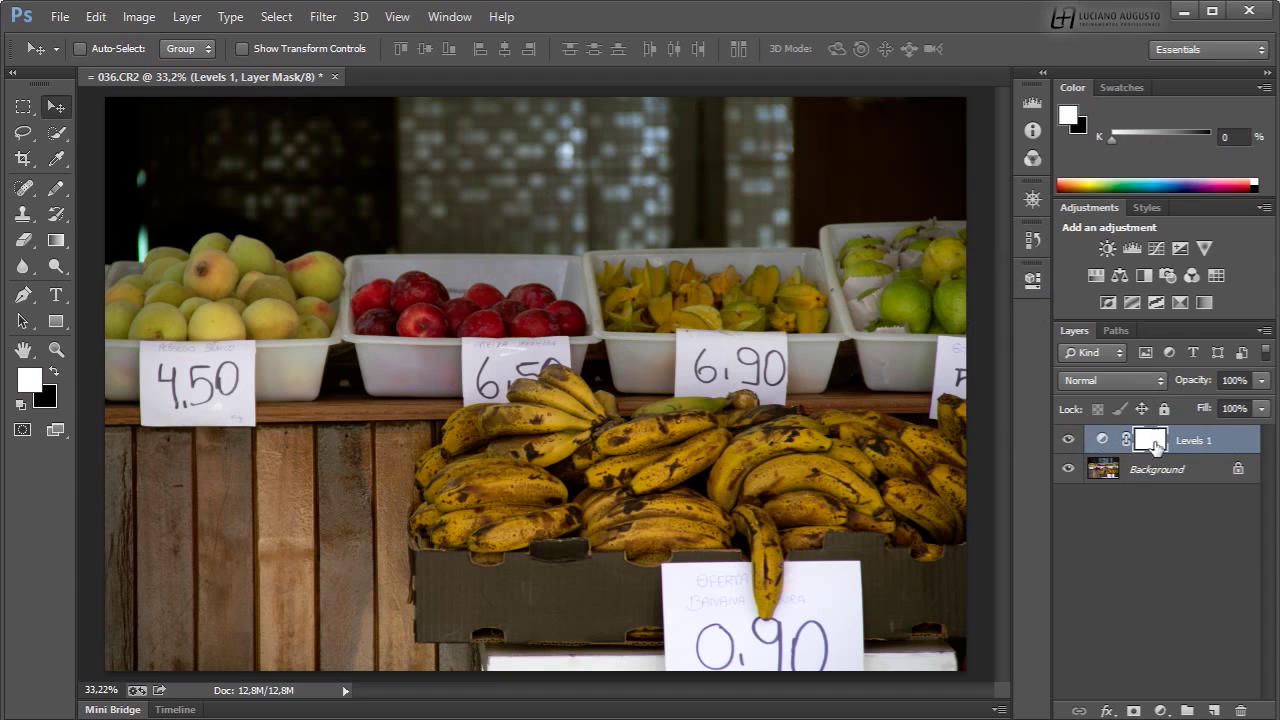
pyautogui.click(1068, 442)
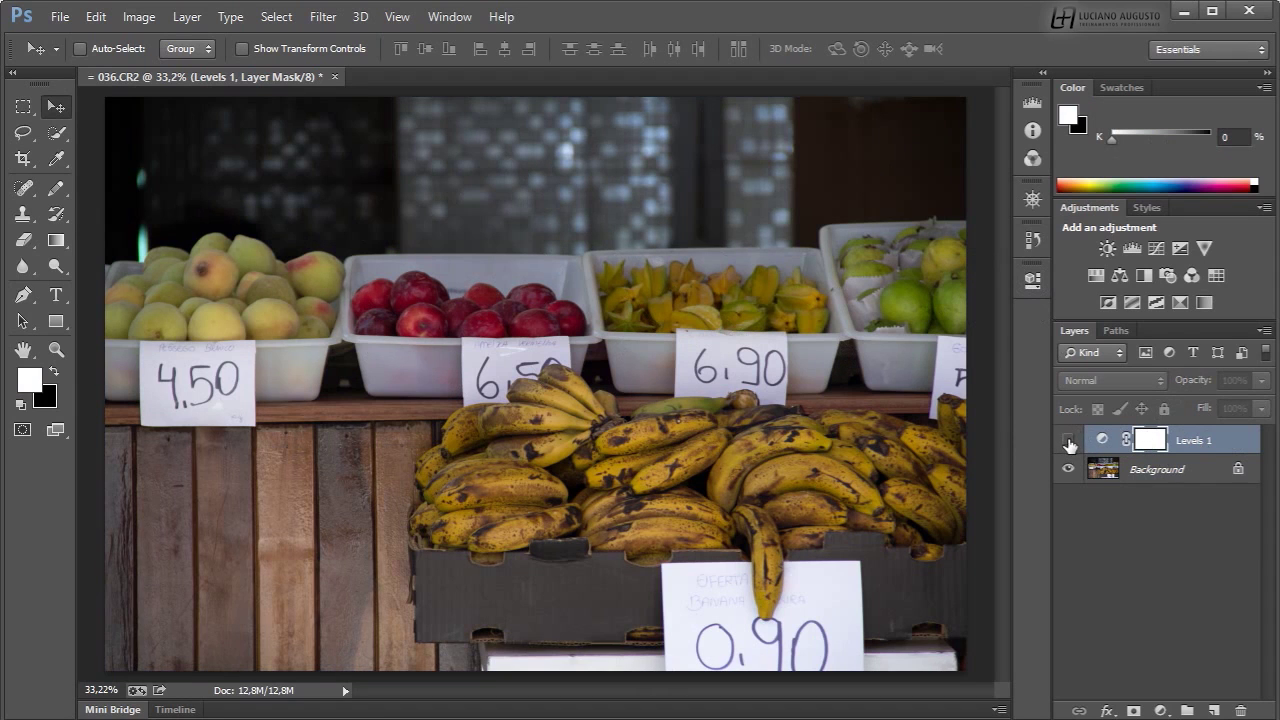
pyautogui.click(1068, 442)
pyautogui.click(1068, 442)
pyautogui.click(1068, 442)
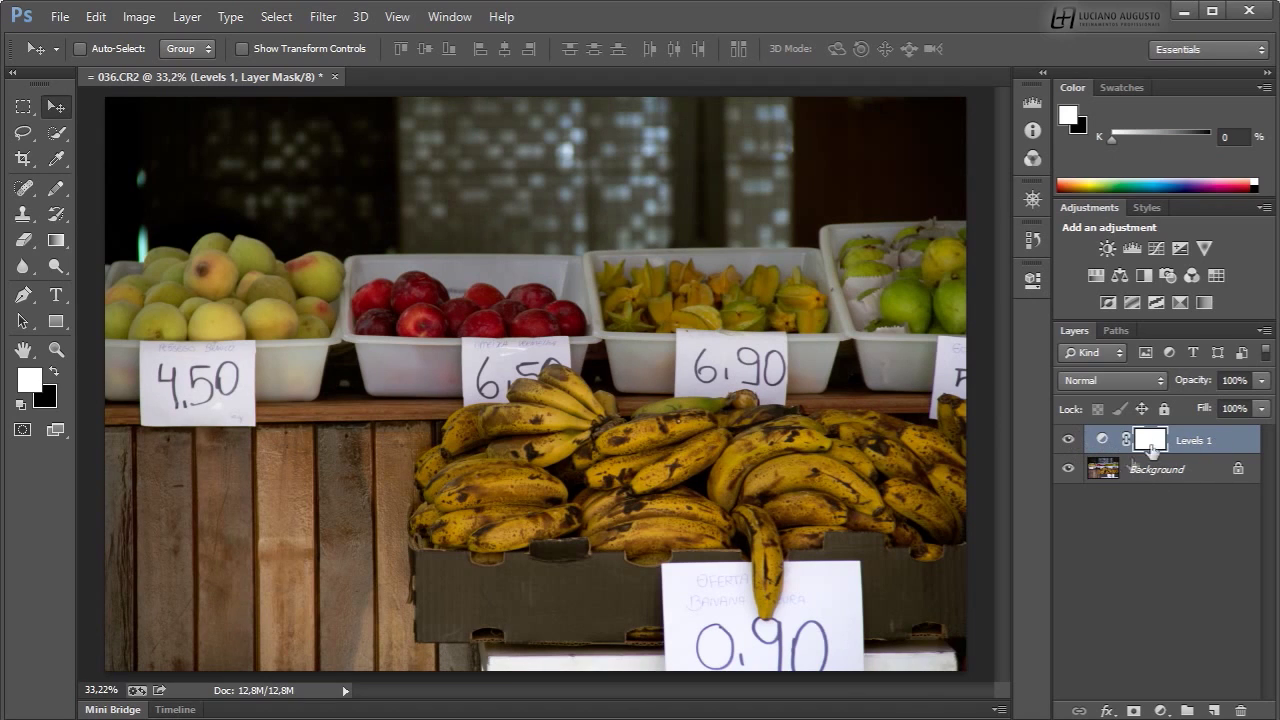
# Try the Multiply and Screen blend modes on the Levels 1 layer and return it to Normal
pyautogui.moveTo(1199, 388)
pyautogui.mouseDown()
pyautogui.moveTo(1185, 388)
pyautogui.moveTo(1247, 379)
pyautogui.moveTo(1205, 410)
pyautogui.mouseUp()
pyautogui.click(1129, 389)
pyautogui.click(1118, 73)
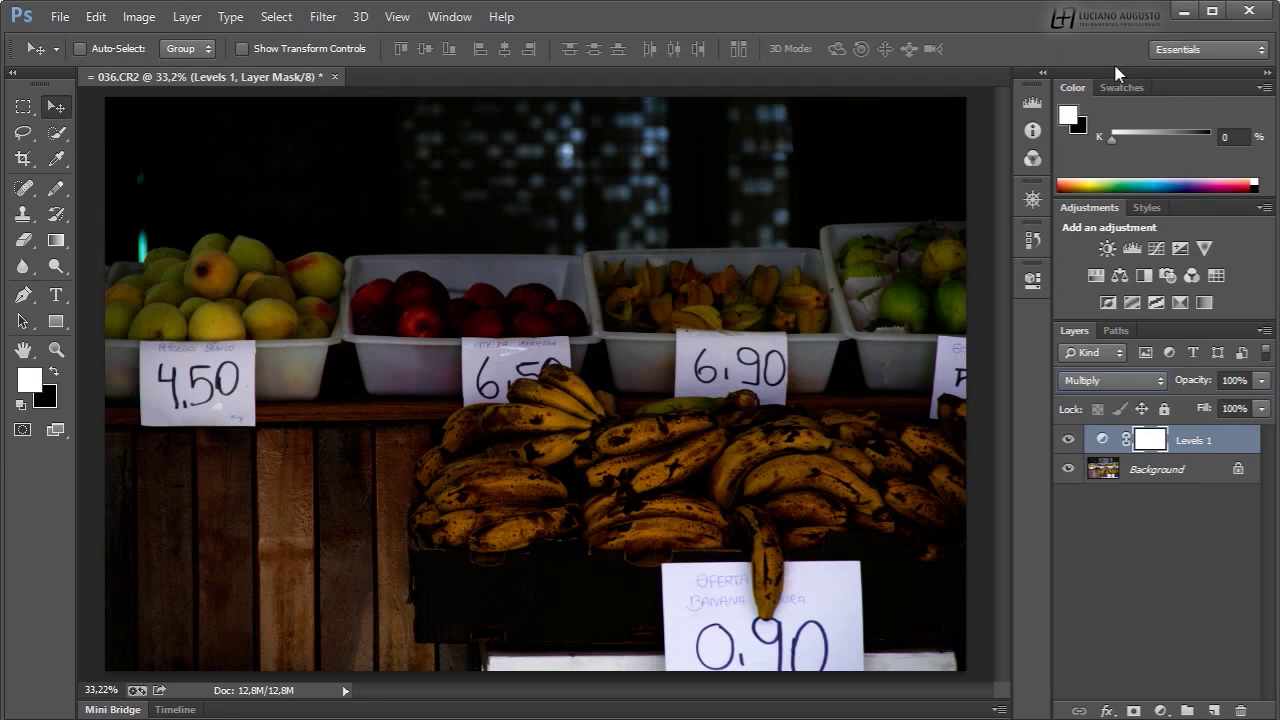
pyautogui.click(1128, 387)
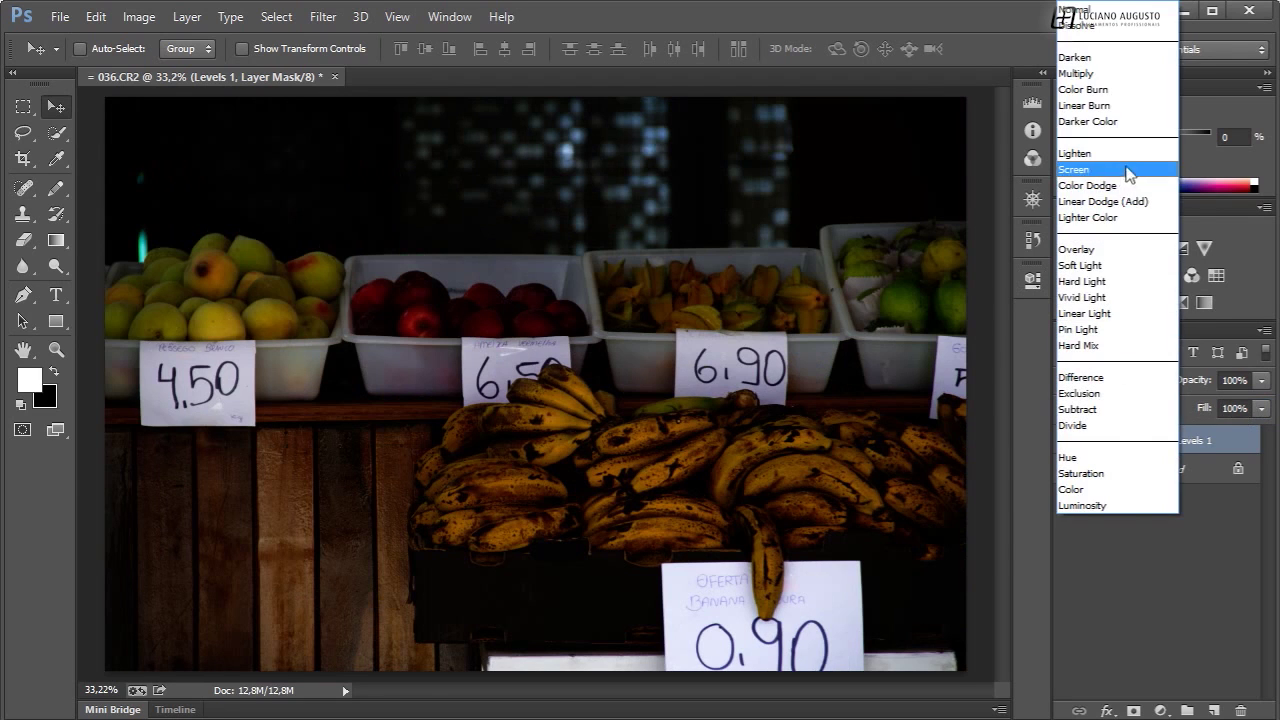
pyautogui.click(1129, 170)
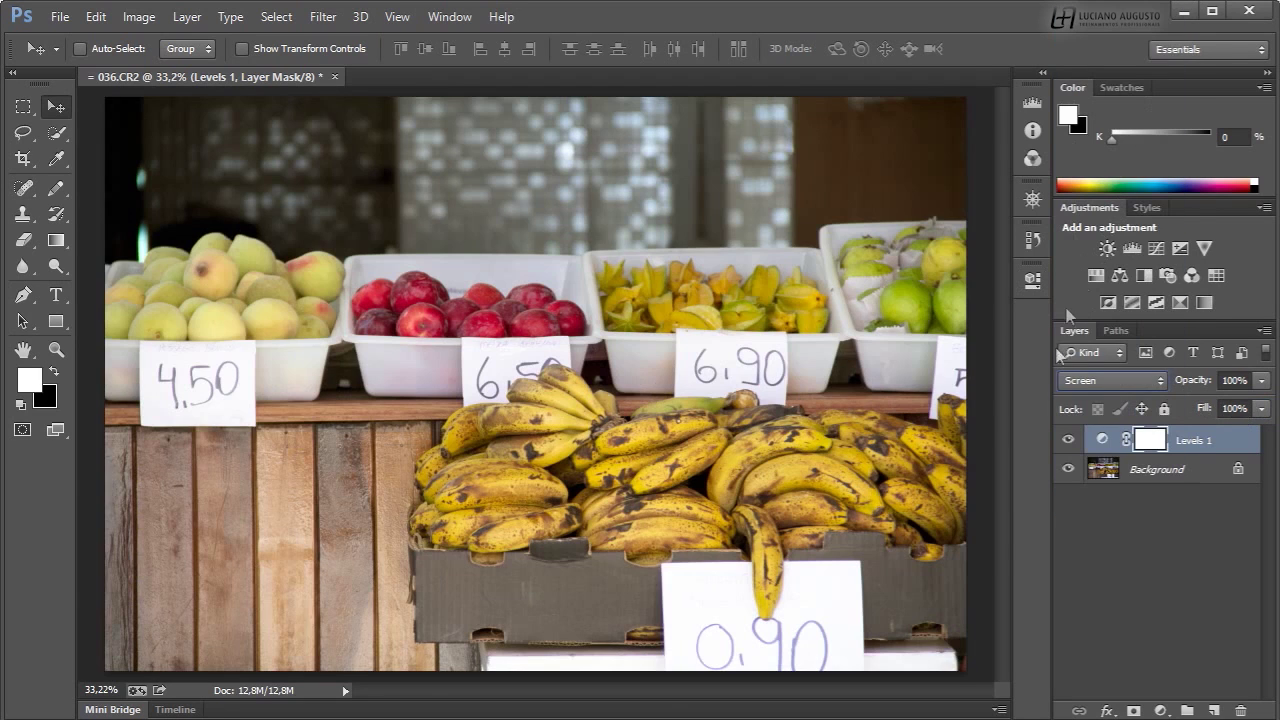
pyautogui.click(1122, 384)
pyautogui.click(1120, 12)
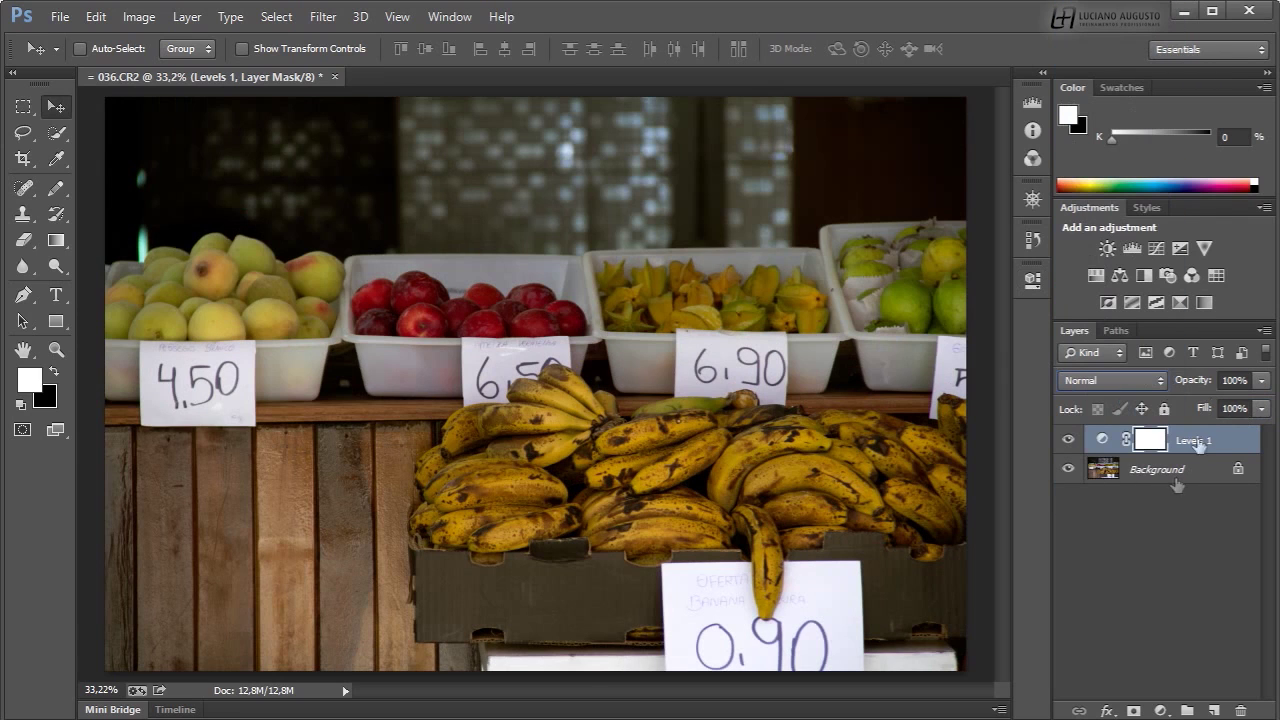
# Reopen the Levels 1 settings, set the RGB midtone input level to about 1,12 and collapse the properties
pyautogui.doubleClick(1102, 442)
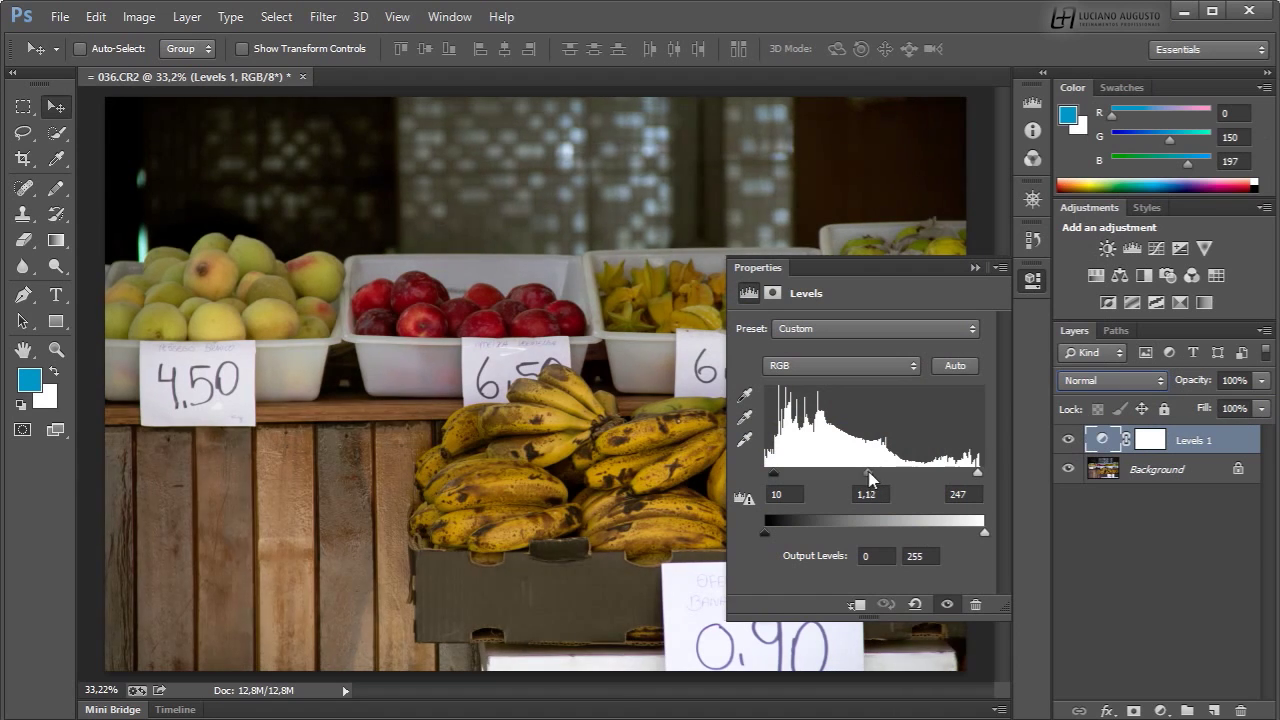
pyautogui.click(1034, 282)
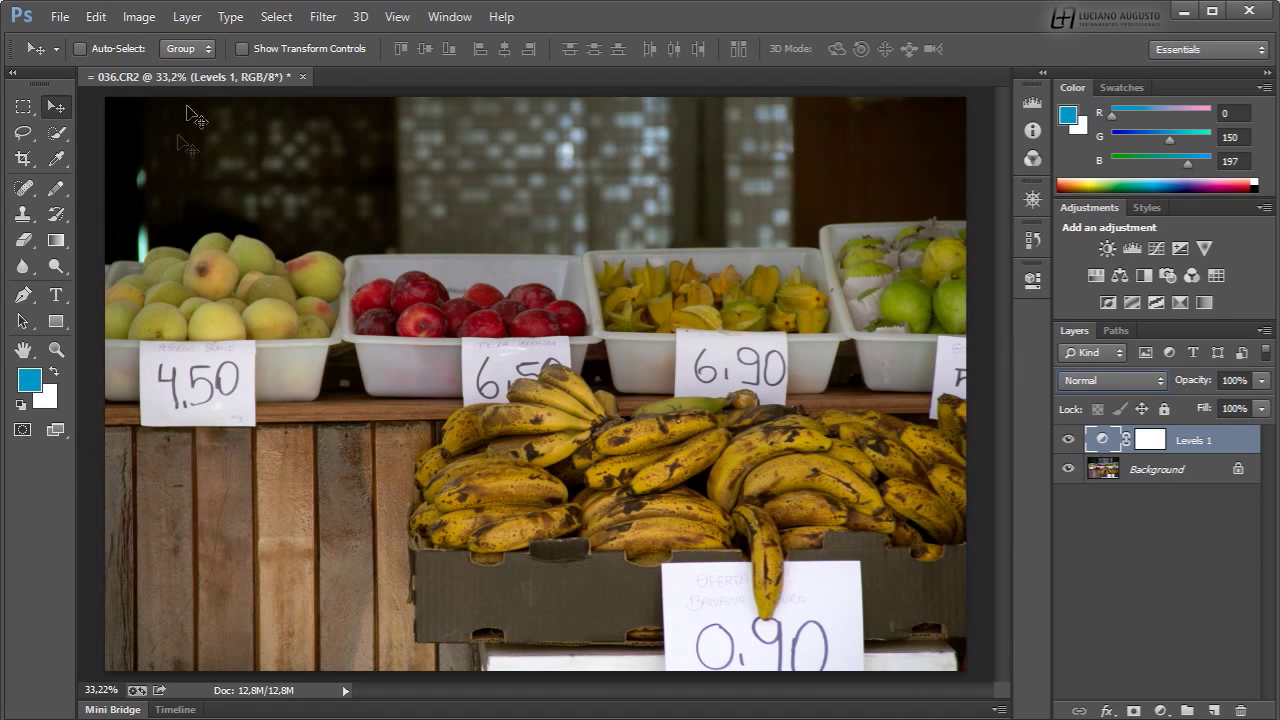
# Save the document with its layers to the Desktop as = 036 02.psd
pyautogui.click(60, 17)
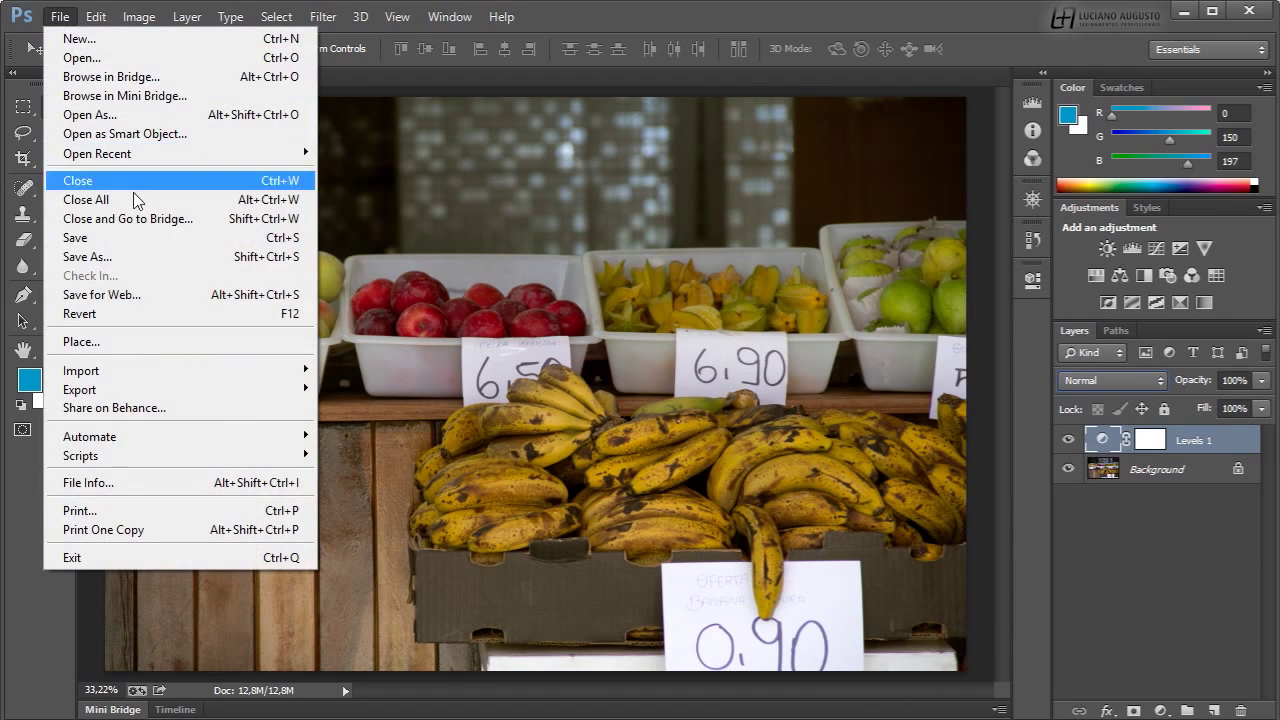
pyautogui.click(128, 237)
pyautogui.click(80, 140)
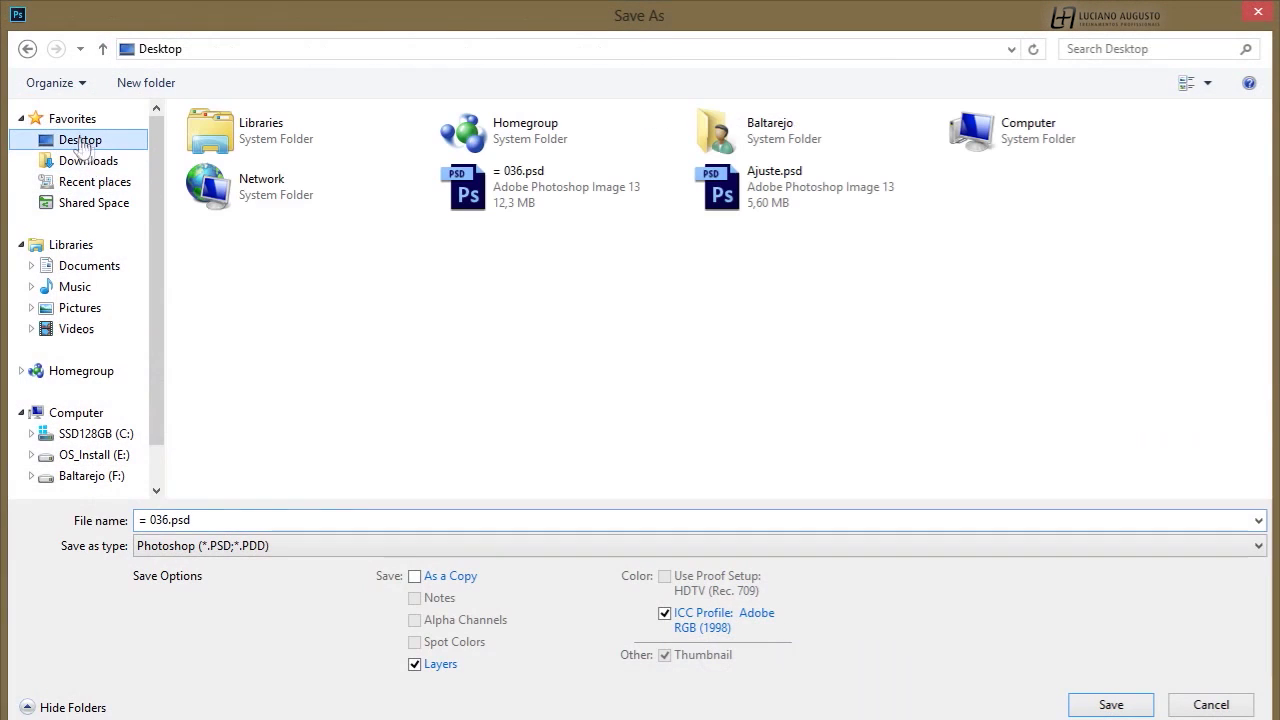
pyautogui.click(163, 519)
pyautogui.write('= 036')
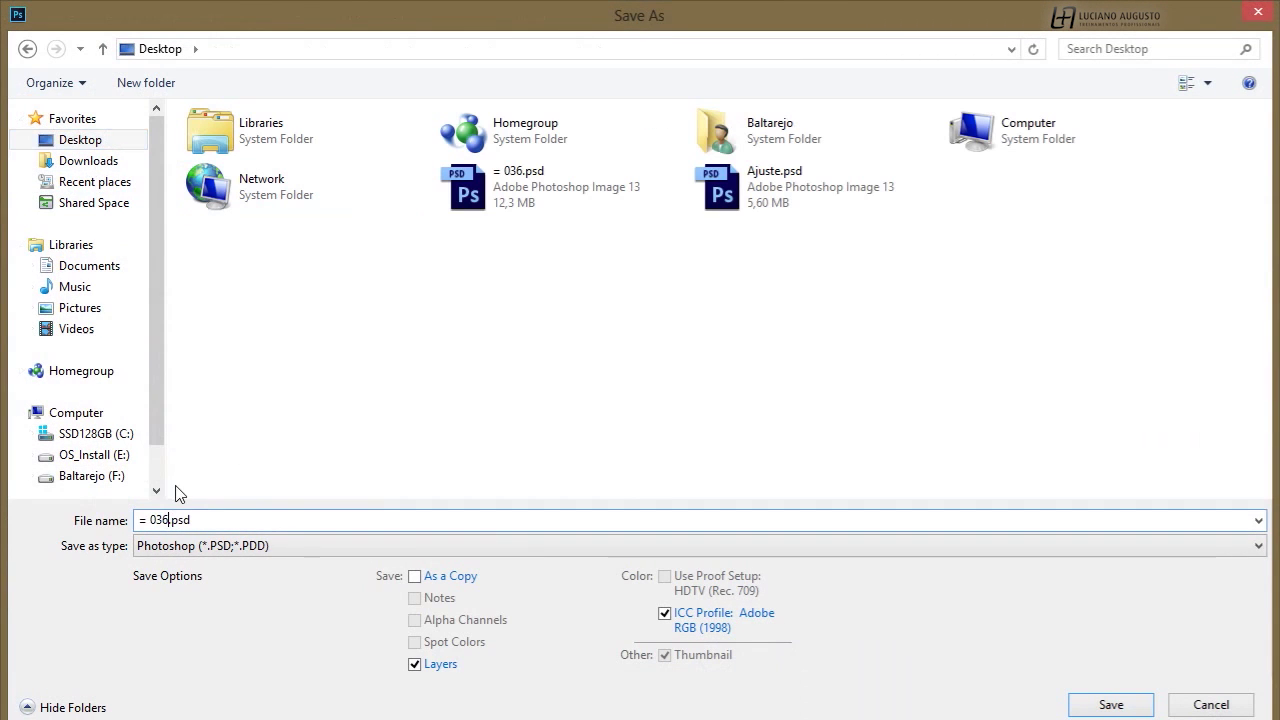
pyautogui.click(1110, 704)
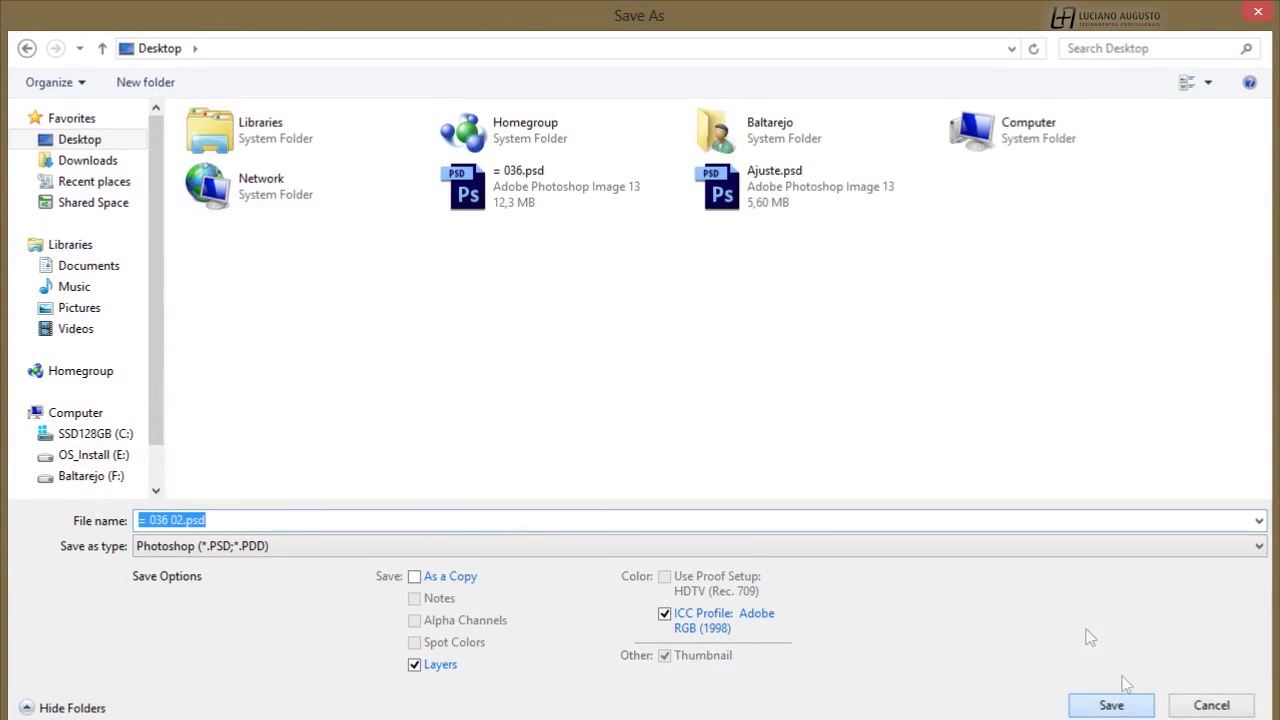
pyautogui.click(868, 222)
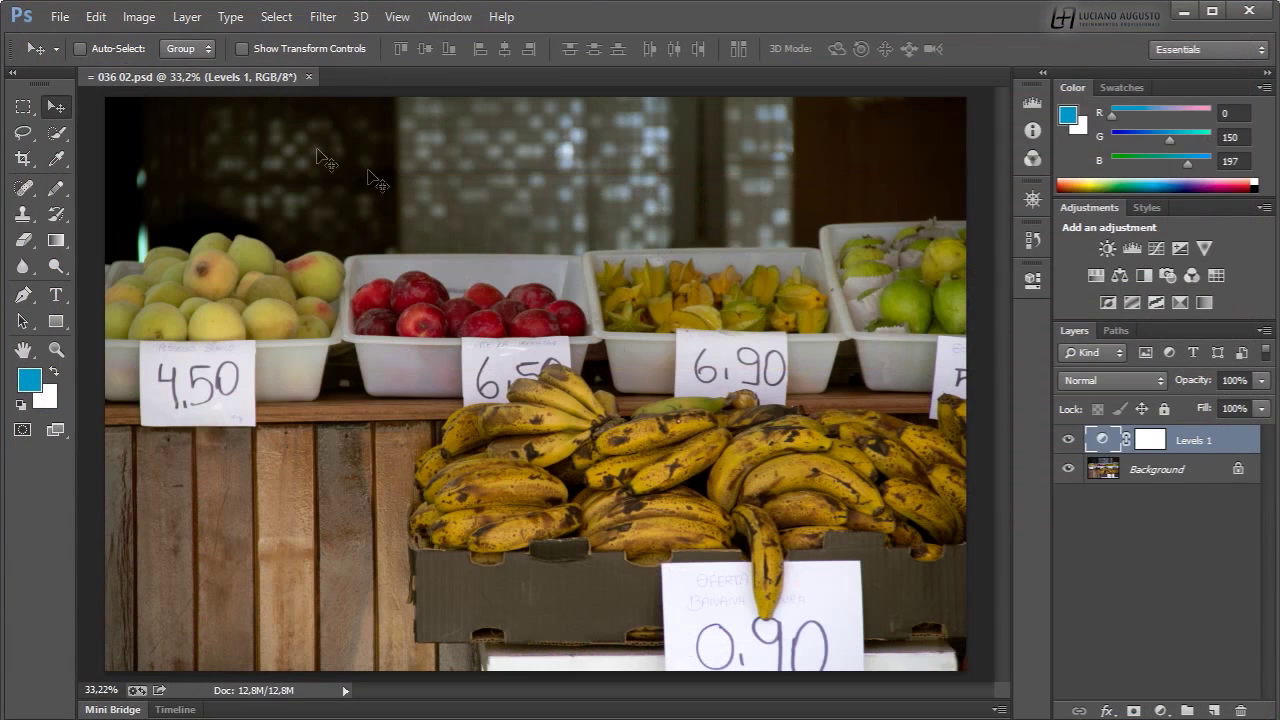
# Close = 036 02.psd and reopen it from the recent files using its embedded colour profile
pyautogui.click(308, 76)
pyautogui.click(60, 17)
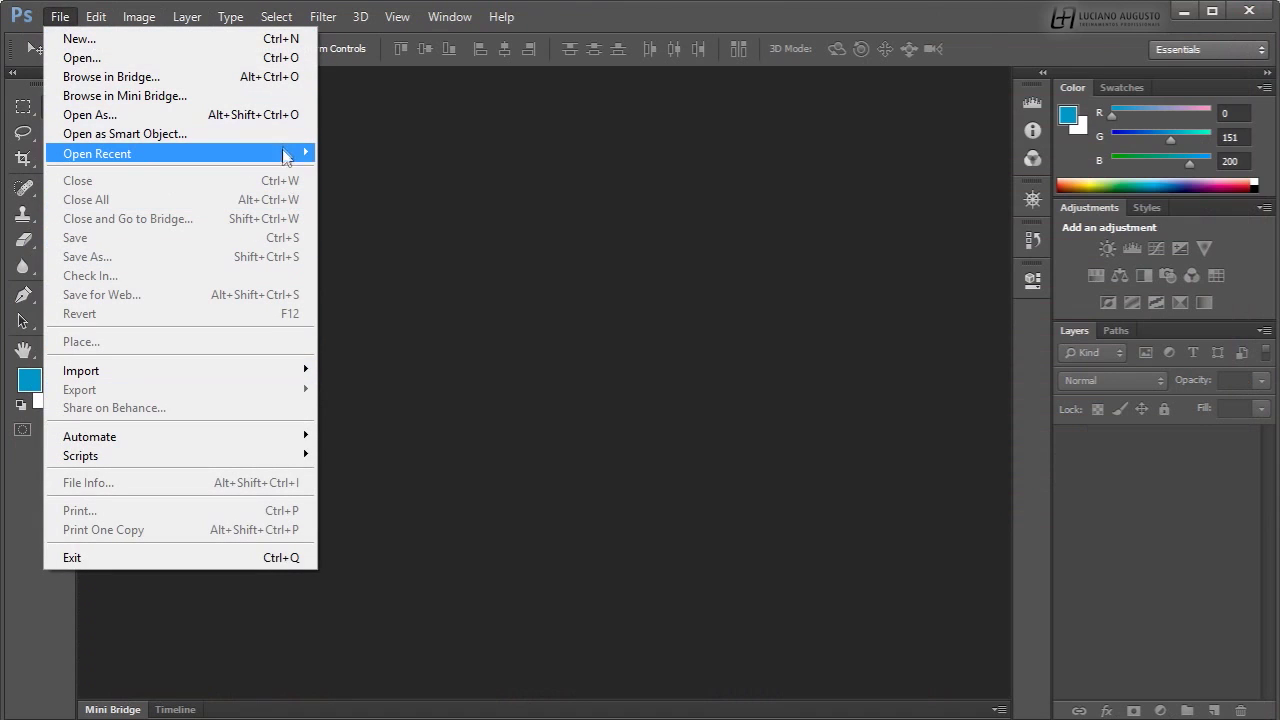
pyautogui.moveTo(284, 154)
pyautogui.click(381, 155)
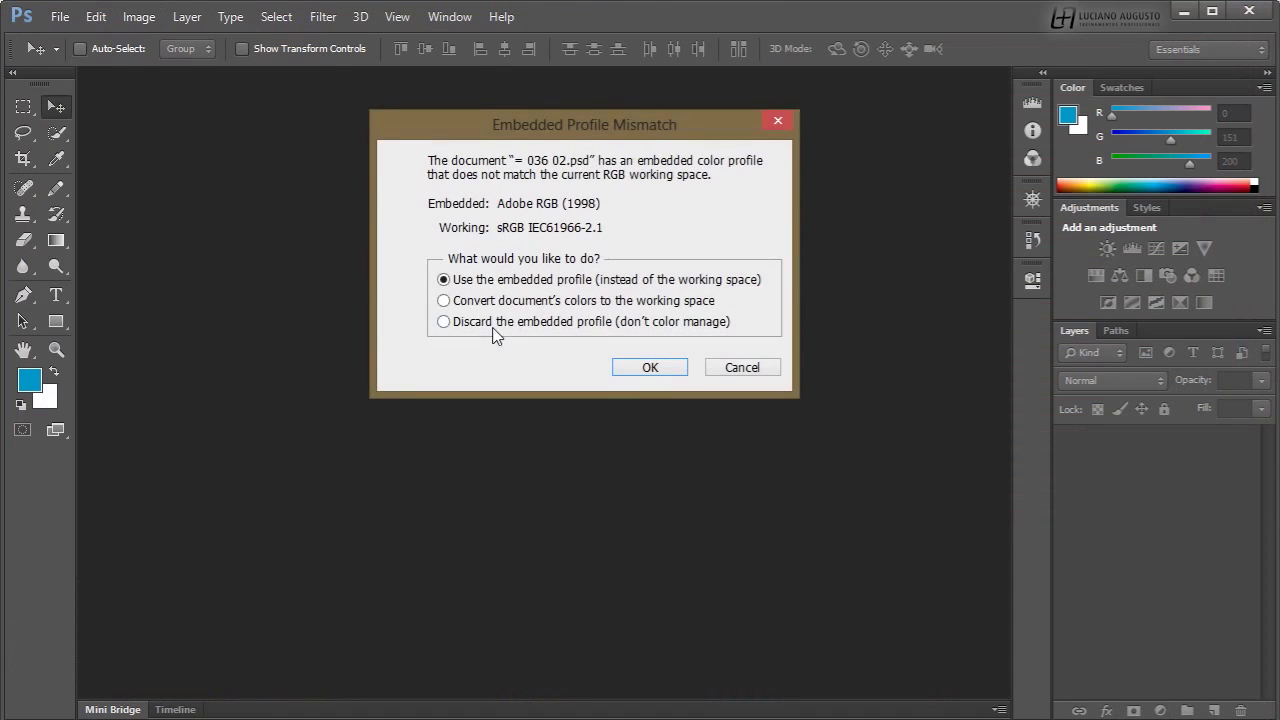
pyautogui.click(660, 369)
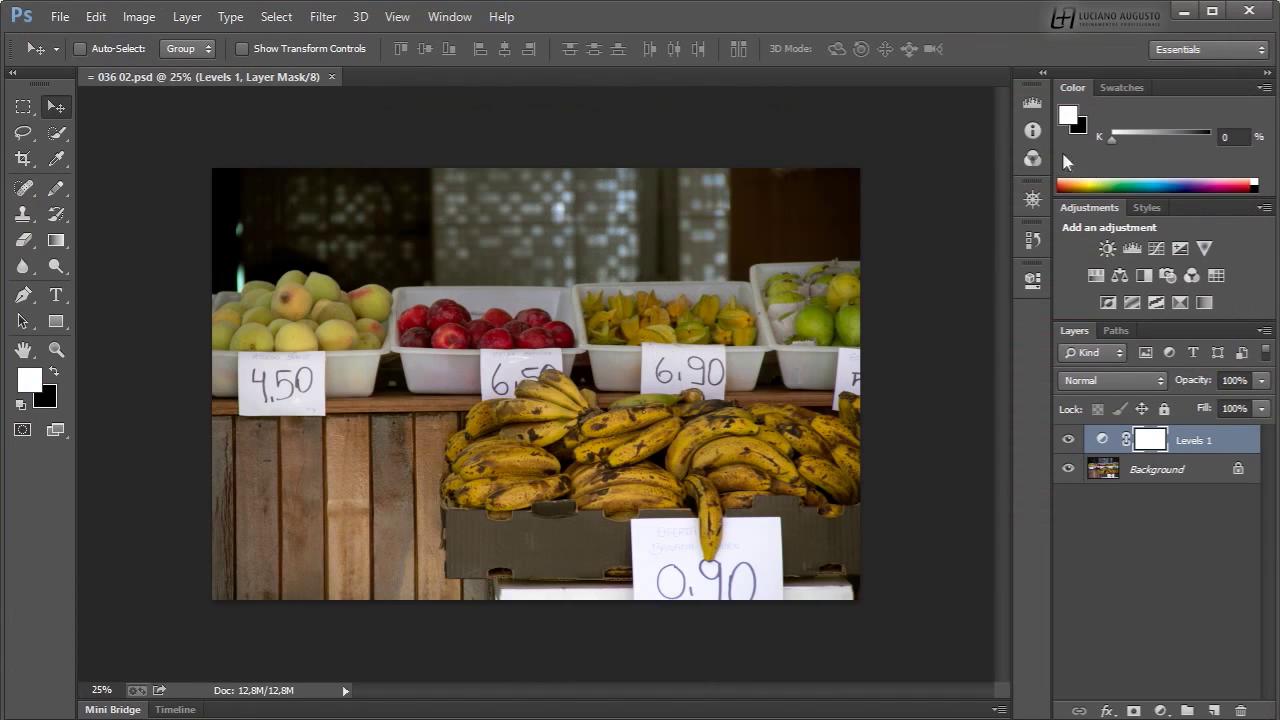
# Inspect the reopened file's history and compare the image with the Levels 1 layer hidden and shown
pyautogui.click(1032, 240)
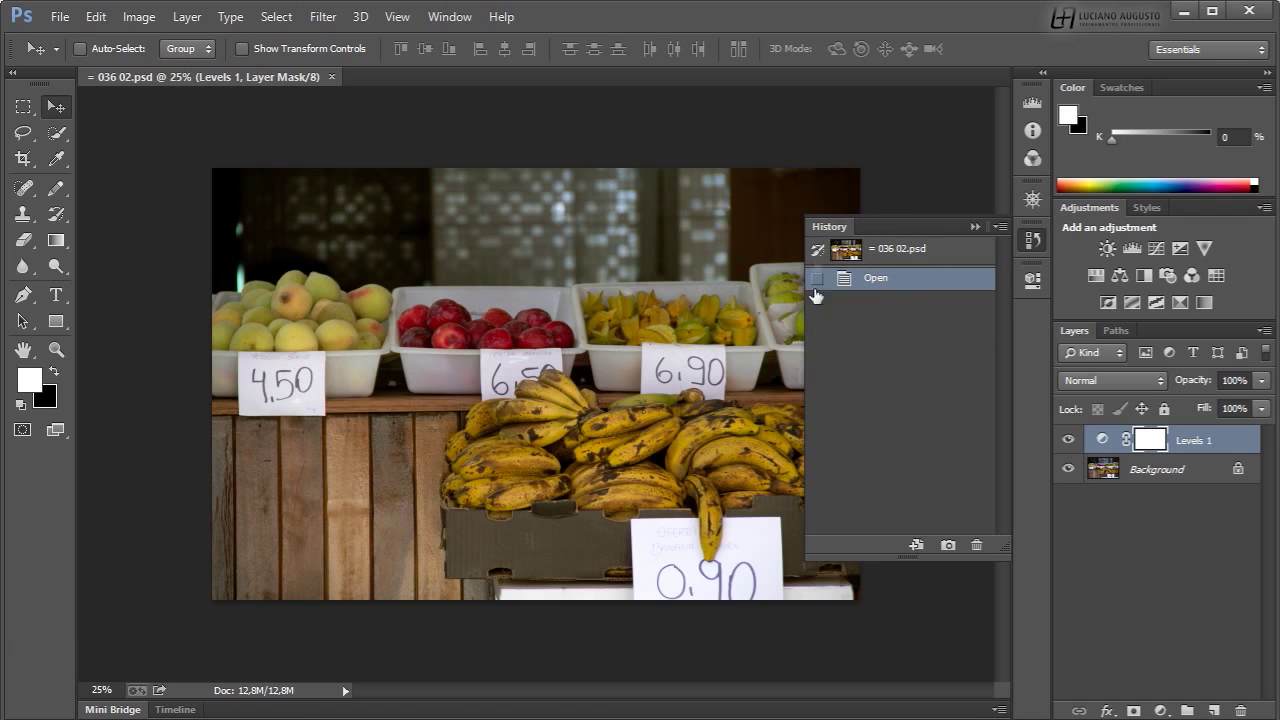
pyautogui.click(1034, 242)
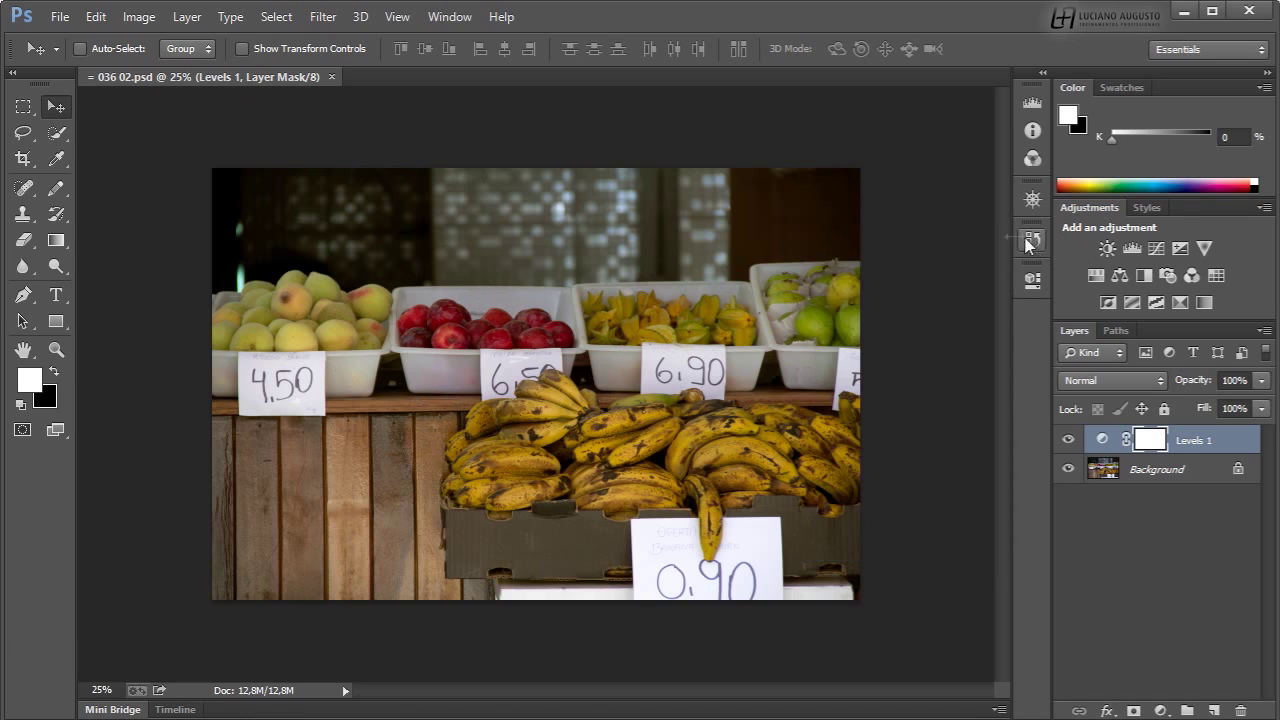
pyautogui.click(1068, 441)
pyautogui.click(1068, 441)
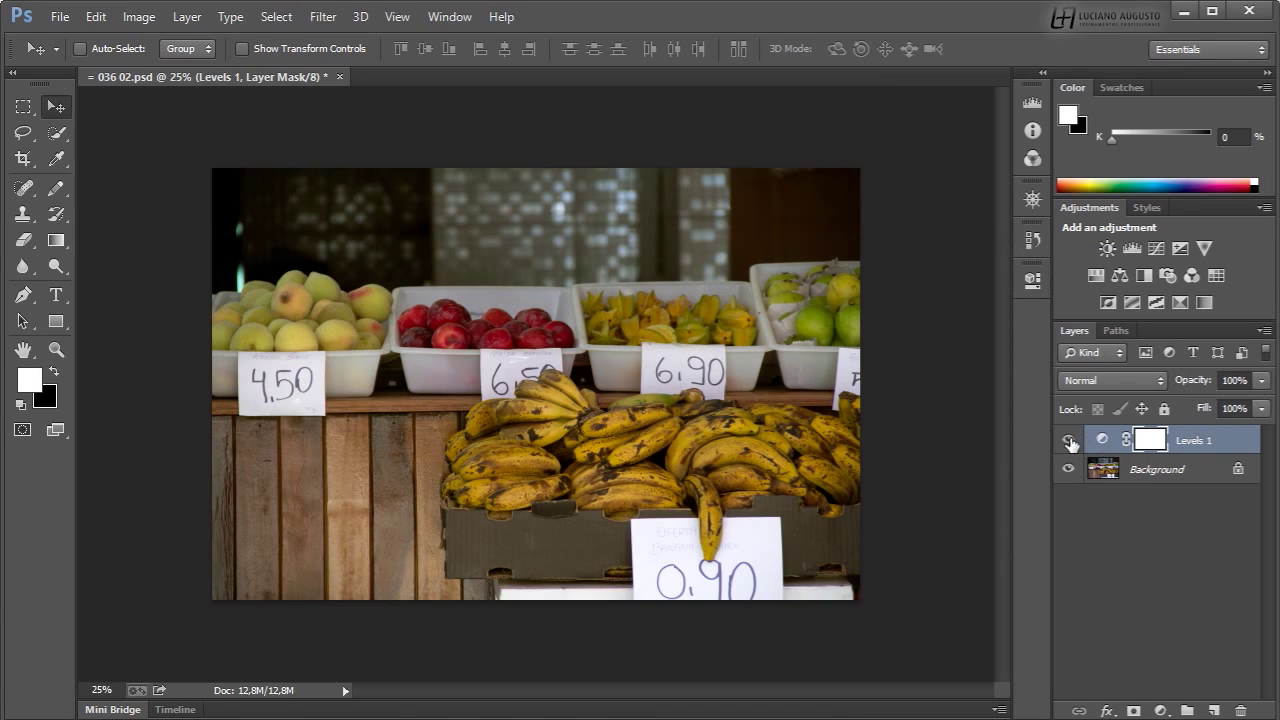
pyautogui.click(1068, 441)
pyautogui.click(1068, 441)
pyautogui.click(1068, 441)
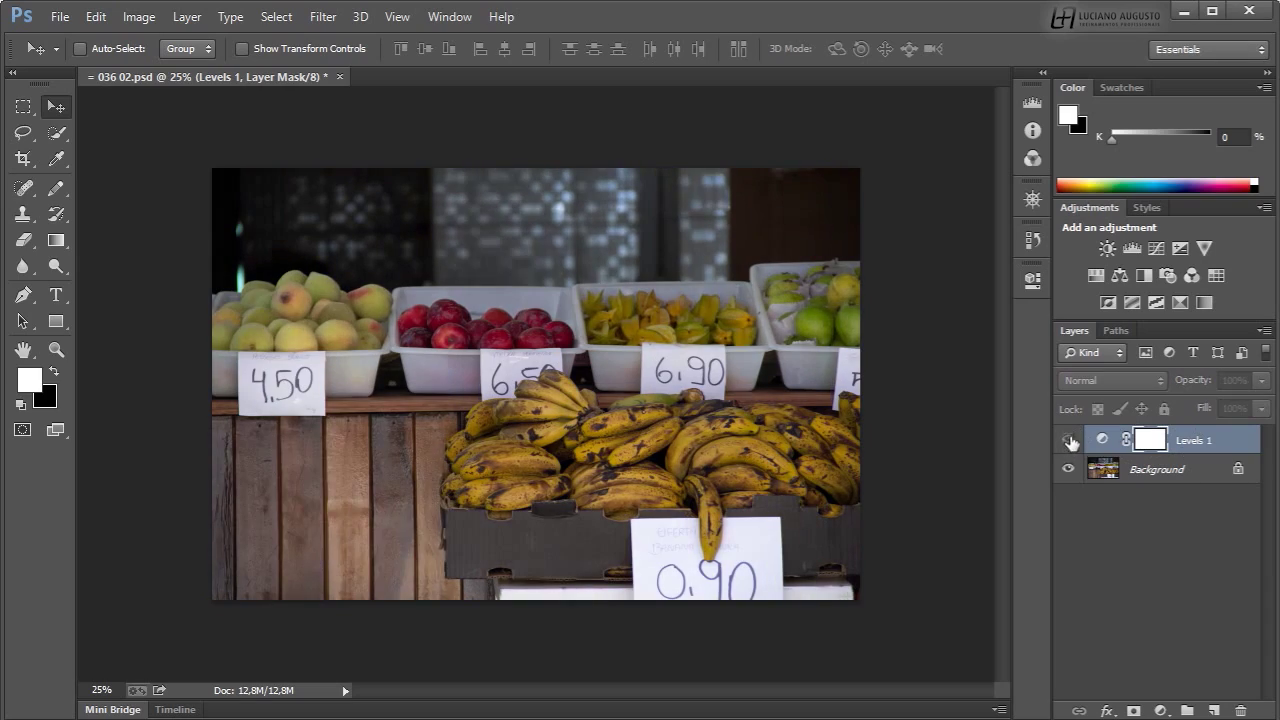
pyautogui.click(1068, 441)
# Open = 036.psd from the Desktop using its embedded colour profile
pyautogui.click(59, 17)
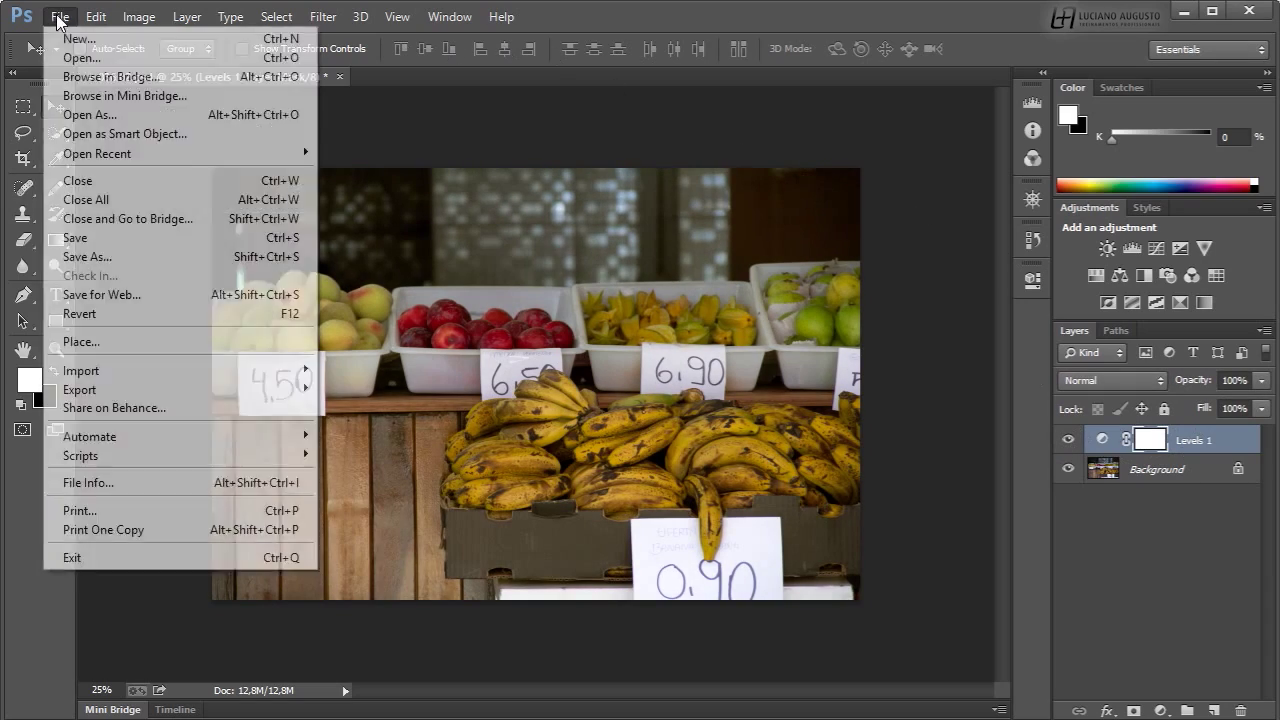
pyautogui.click(82, 57)
pyautogui.doubleClick(754, 196)
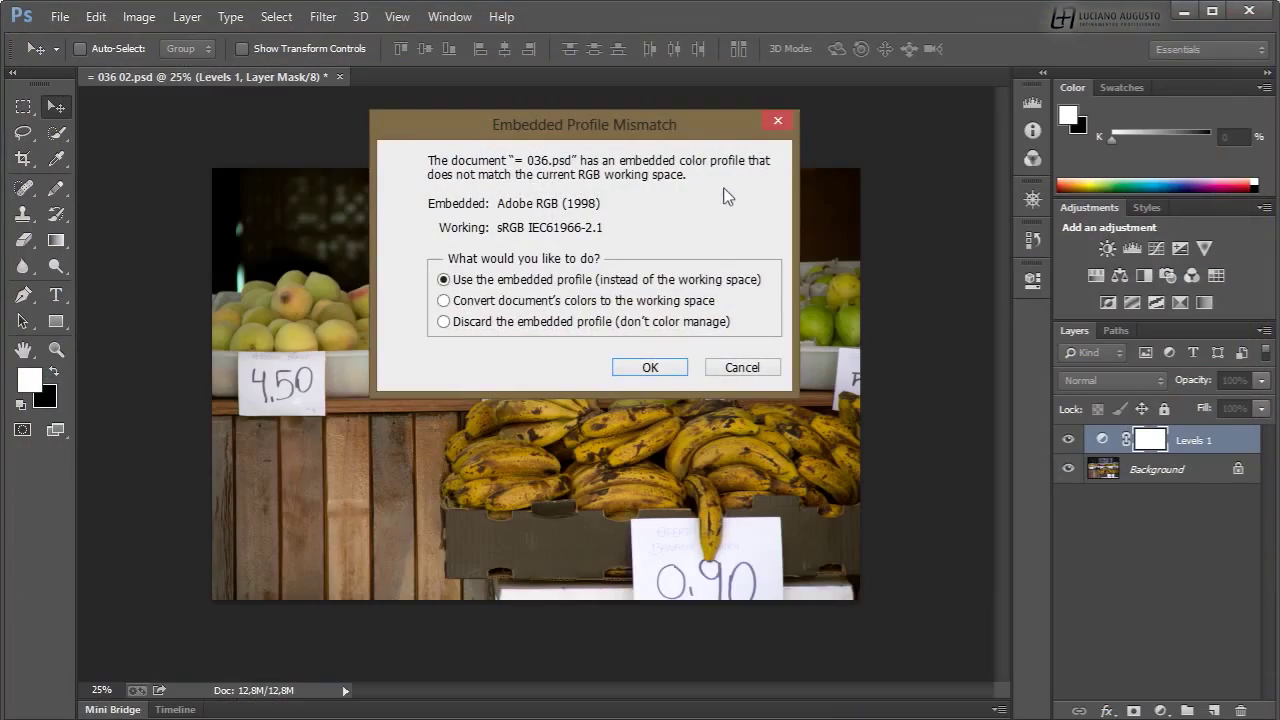
pyautogui.click(650, 367)
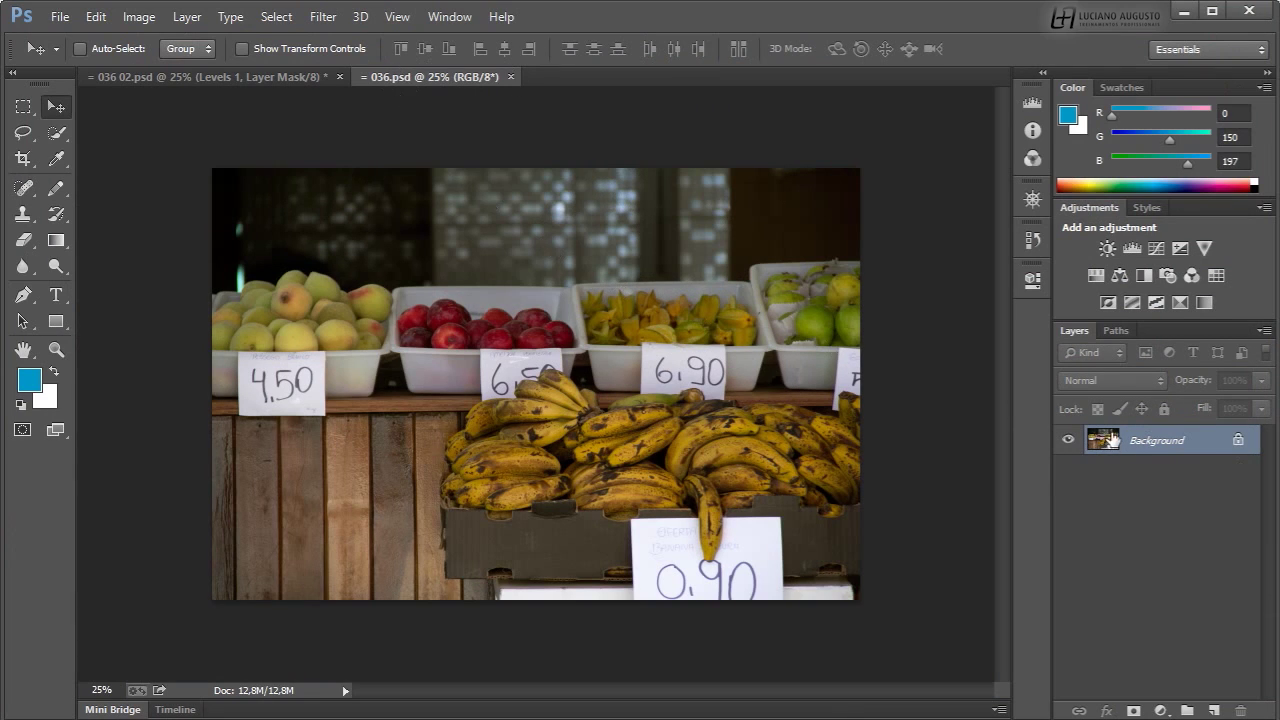
# Save the flat document to the Desktop in JPEG format as = 036.jpg and close it
pyautogui.click(60, 17)
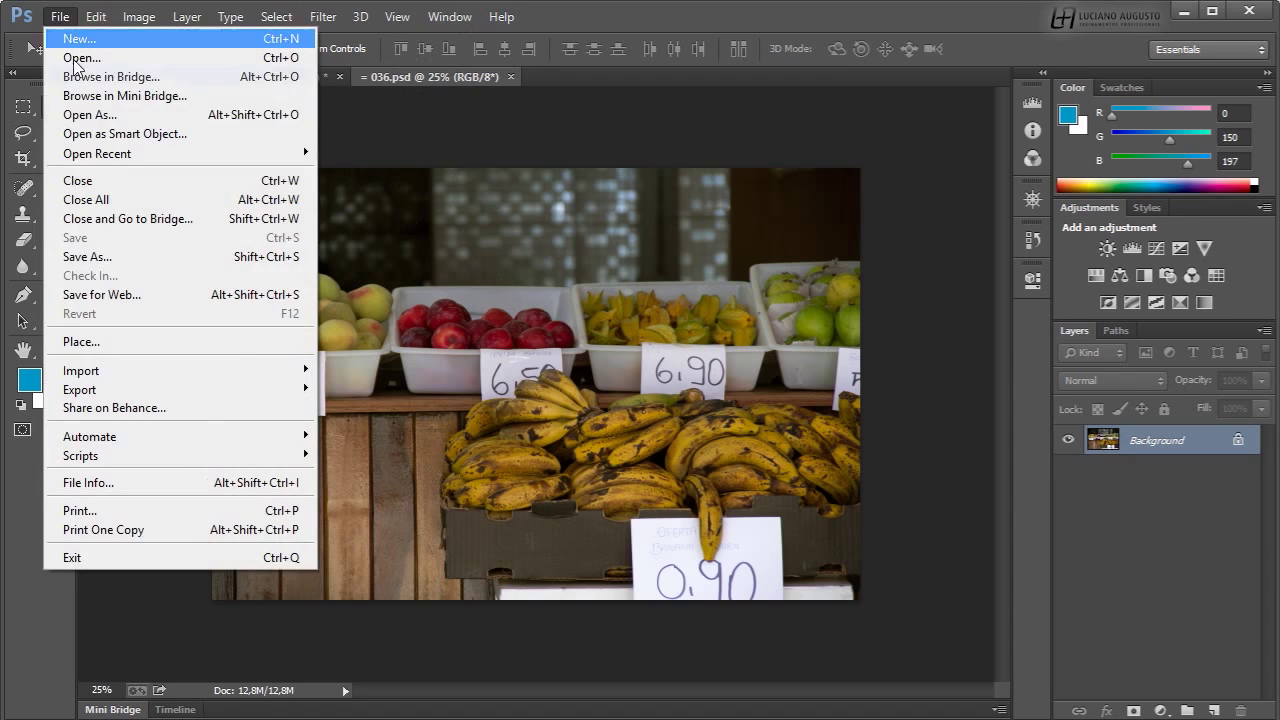
pyautogui.click(130, 255)
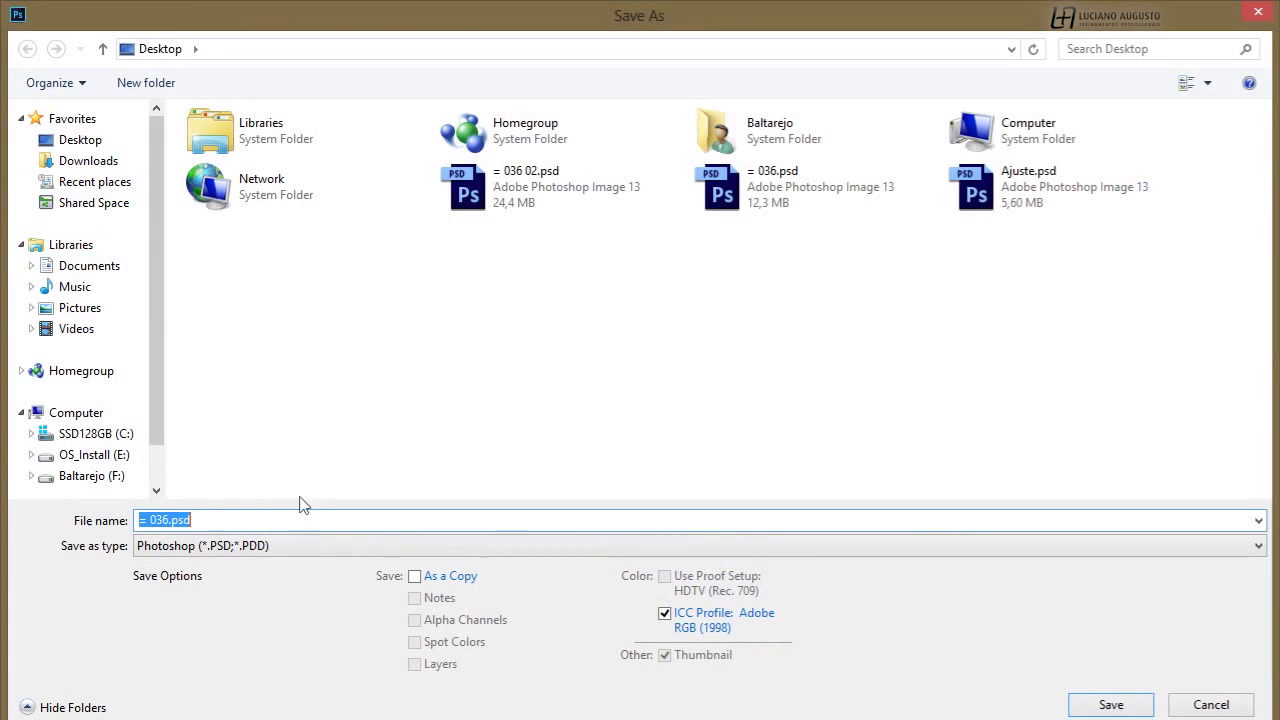
pyautogui.click(295, 545)
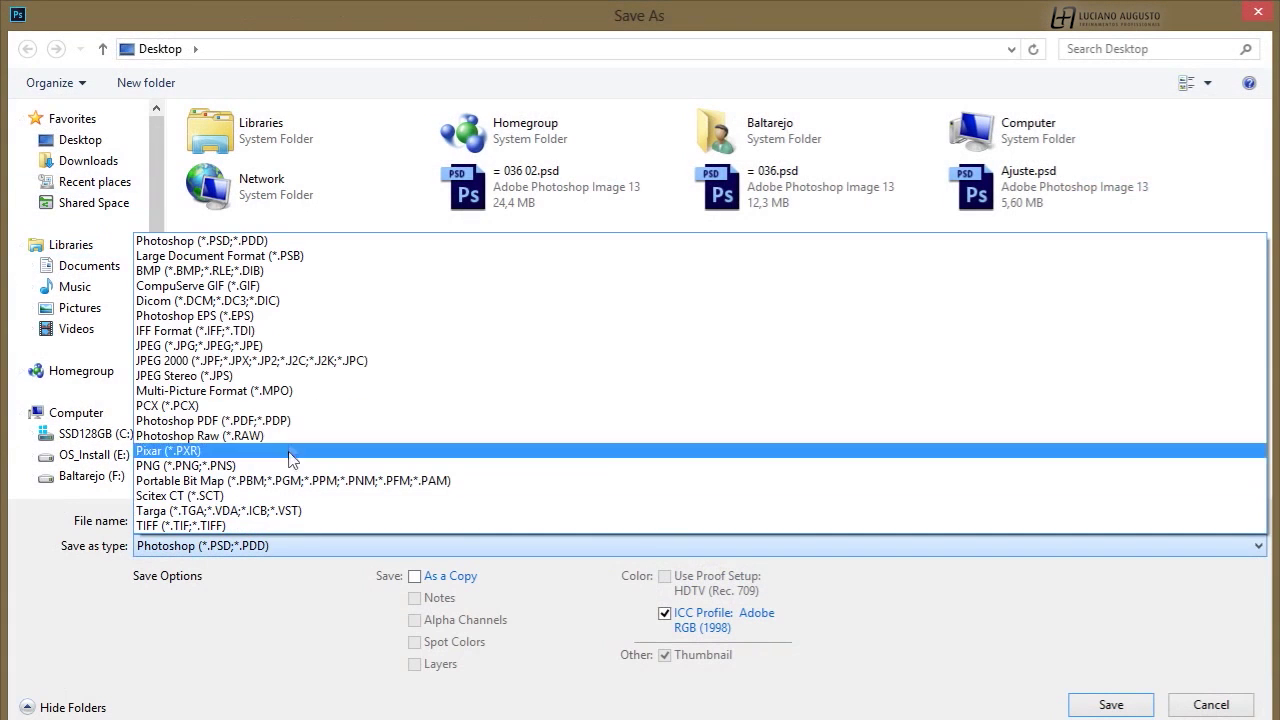
pyautogui.click(284, 345)
pyautogui.click(1115, 704)
pyautogui.click(760, 186)
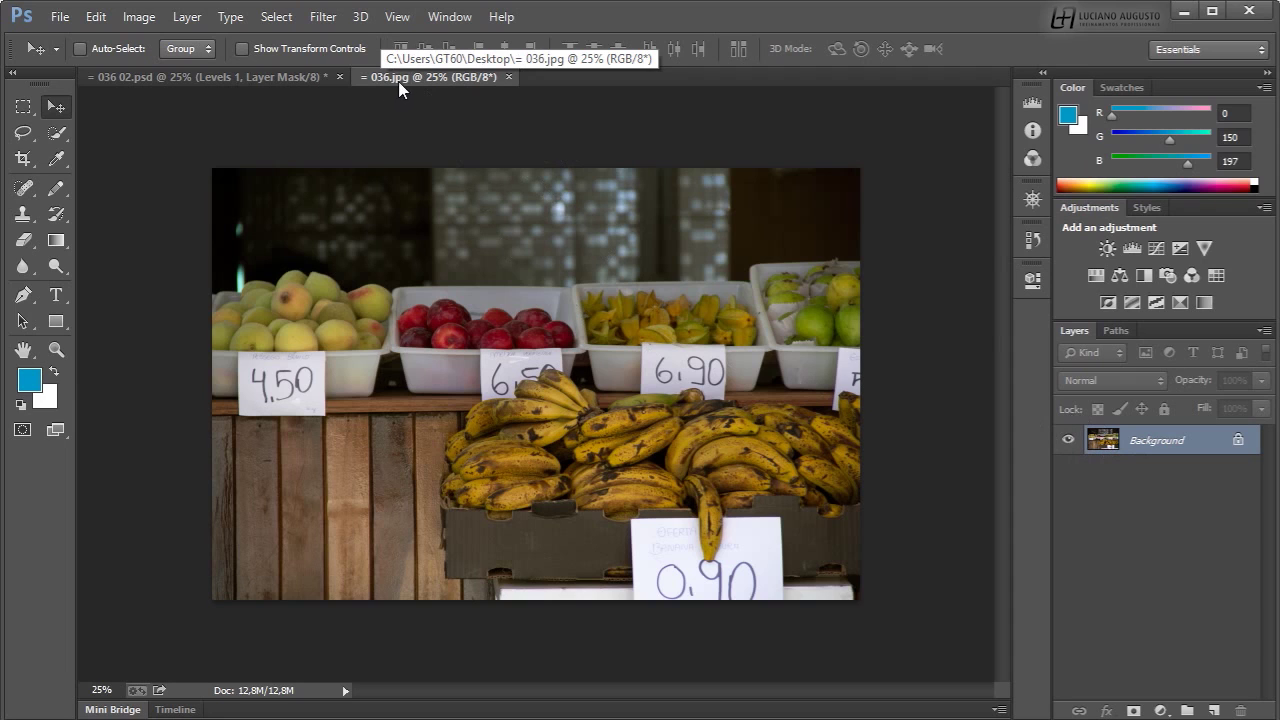
pyautogui.click(508, 77)
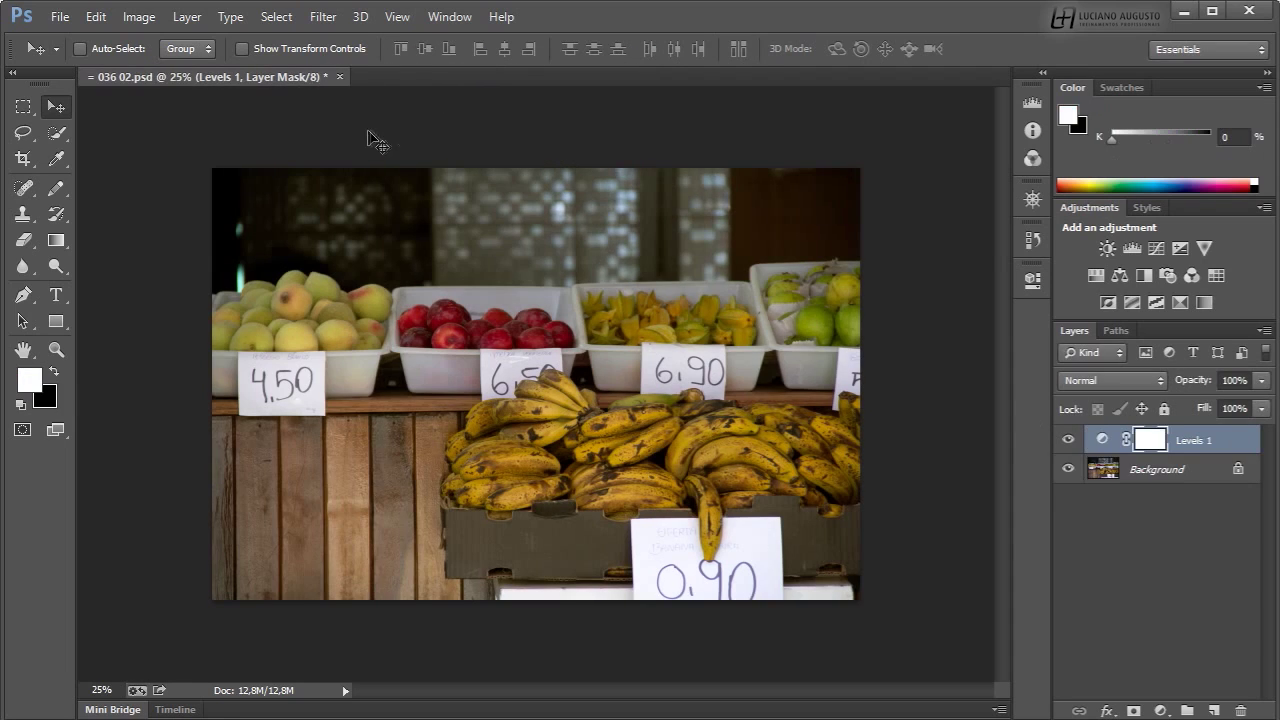
# Deselect all layers in = 036 02.psd and check the Levels 1 effect by hiding and reshowing the layer
pyautogui.click(1182, 505)
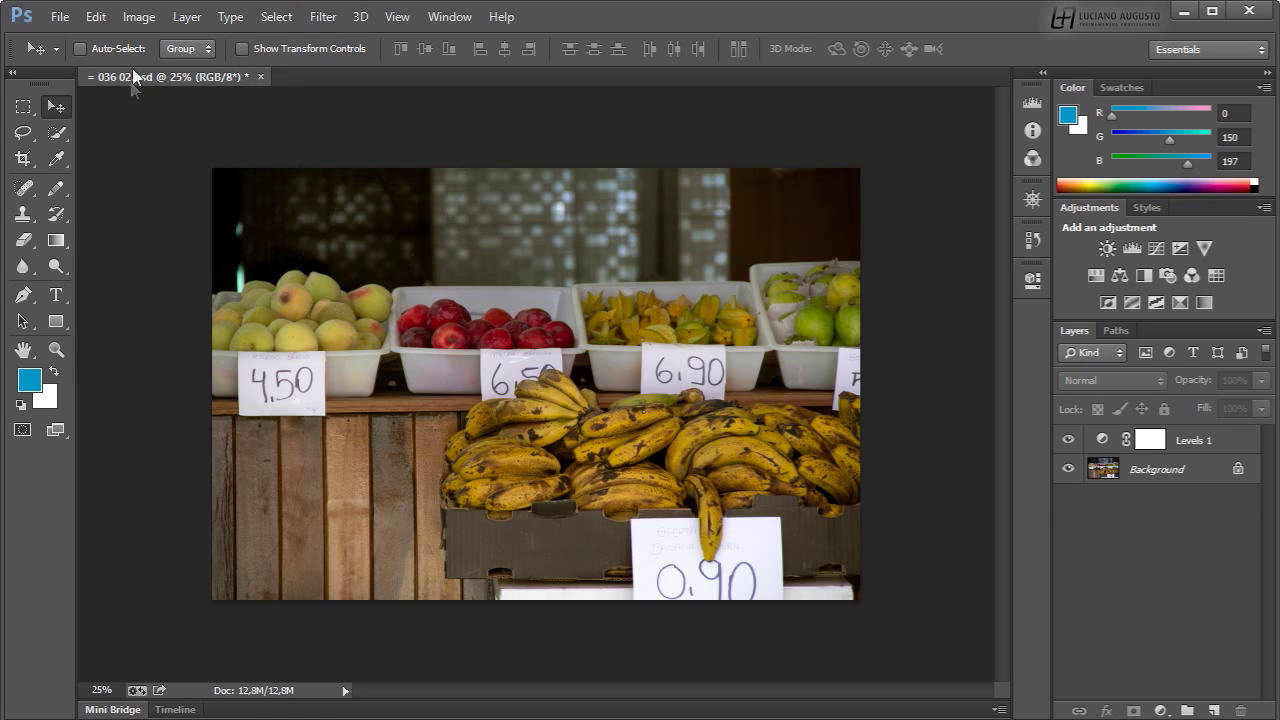
pyautogui.click(1070, 440)
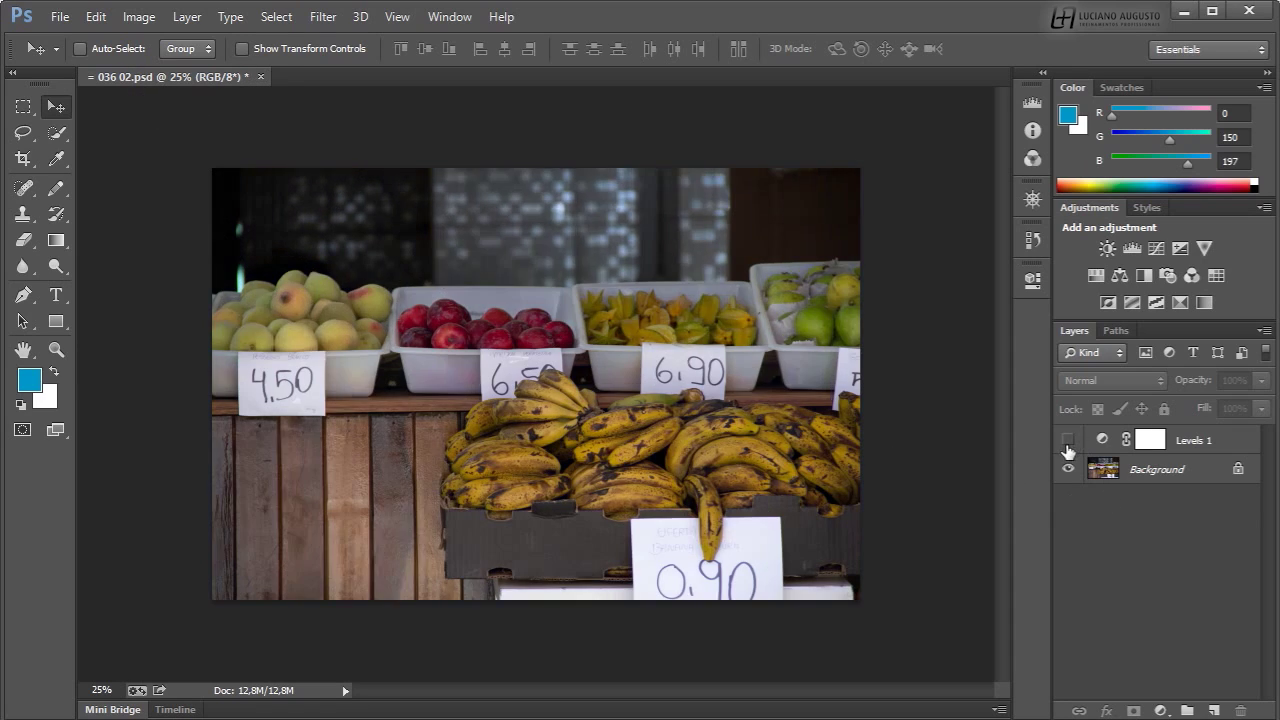
pyautogui.click(1070, 440)
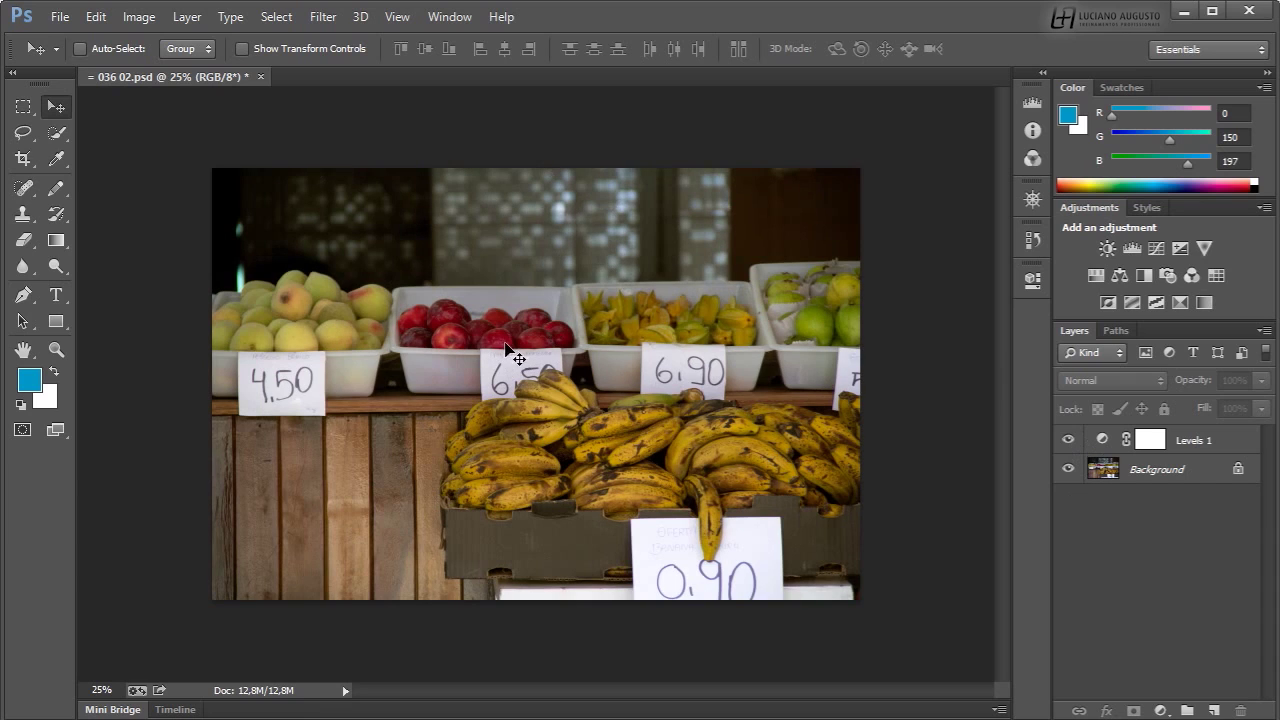
# Close = 036 02.psd and open the RAW photo = 036.CR2 from the Imagens folder through Camera Raw without changing its settings
pyautogui.click(261, 77)
pyautogui.click(643, 301)
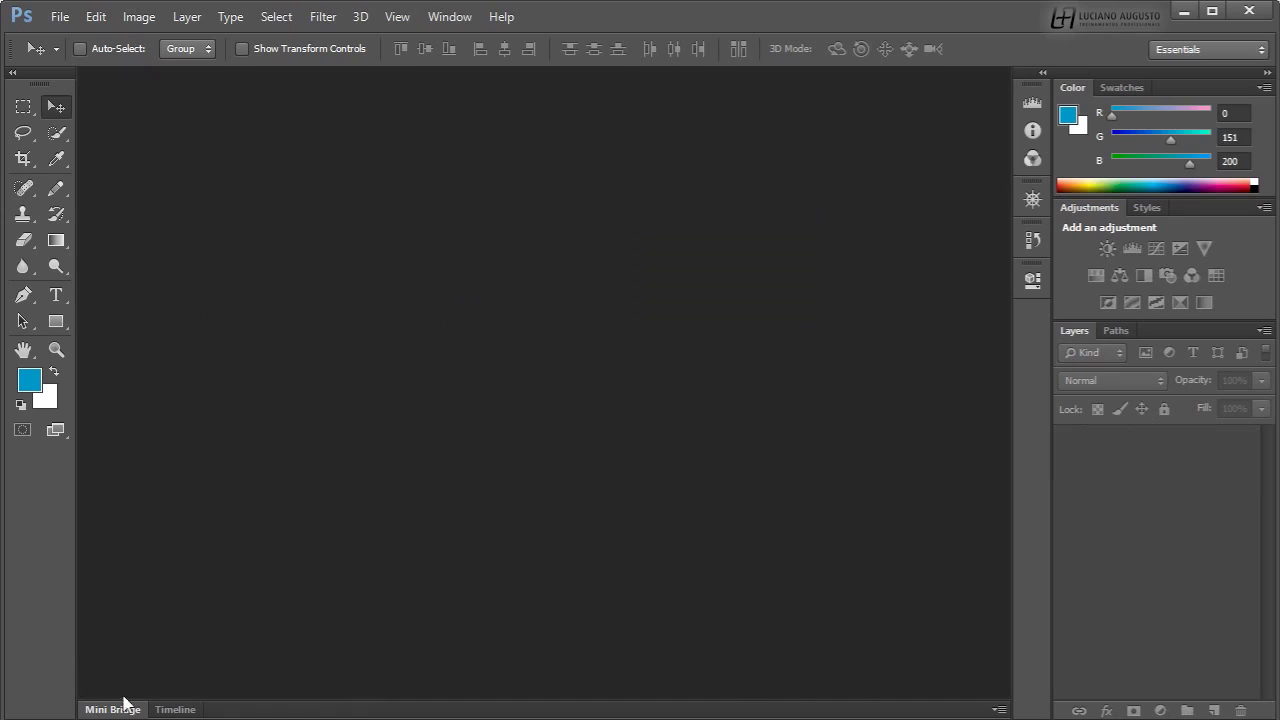
pyautogui.click(123, 703)
pyautogui.moveTo(910, 612); pyautogui.dragTo(721, 340)
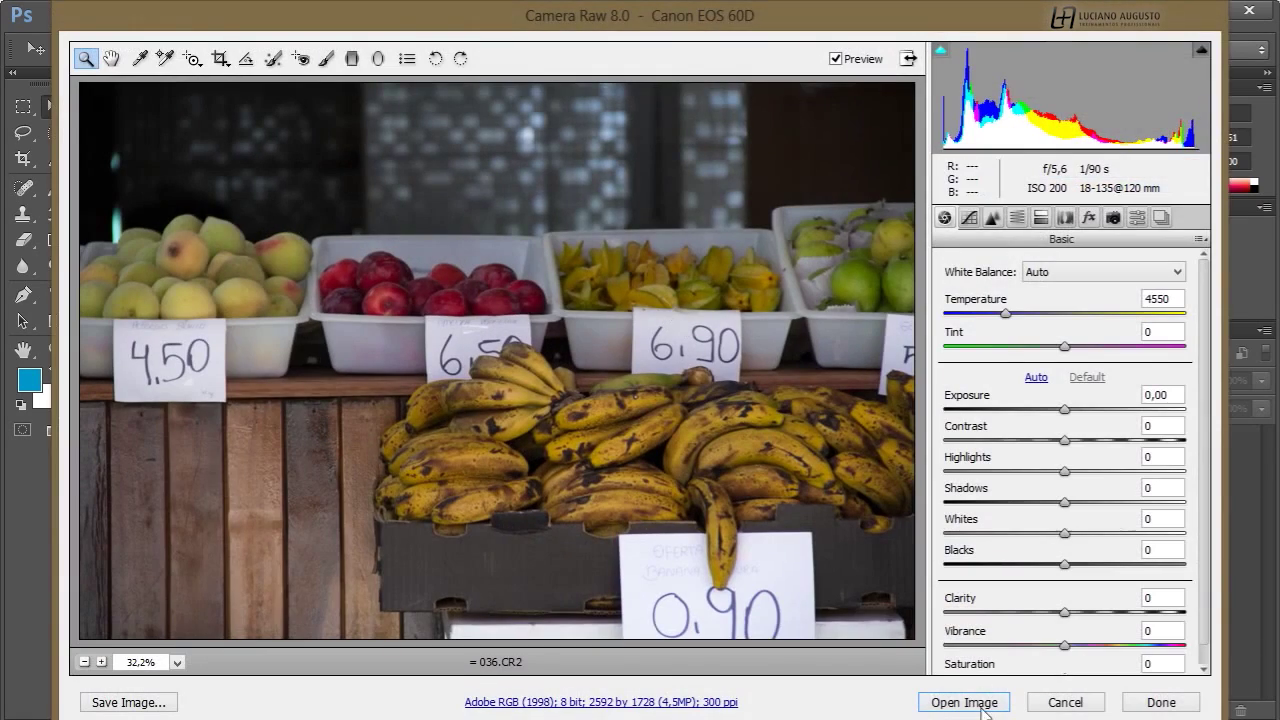
pyautogui.click(963, 702)
pyautogui.click(672, 369)
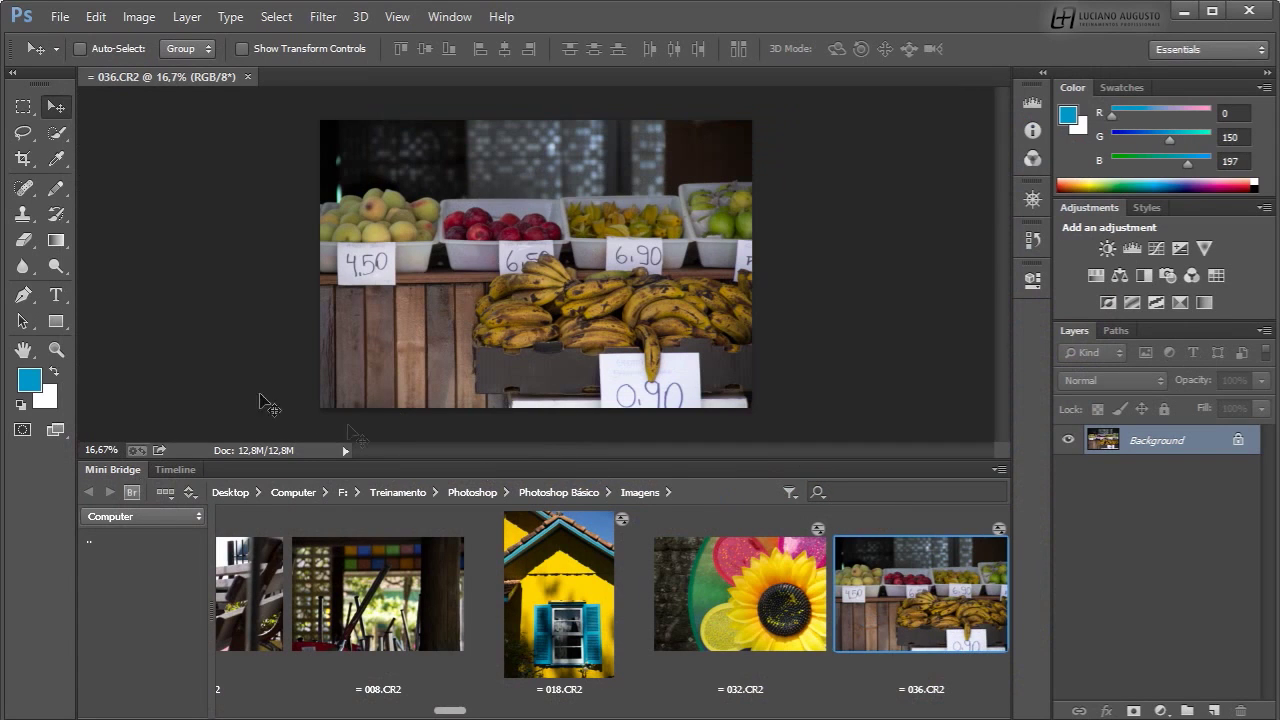
pyautogui.doubleClick(130, 470)
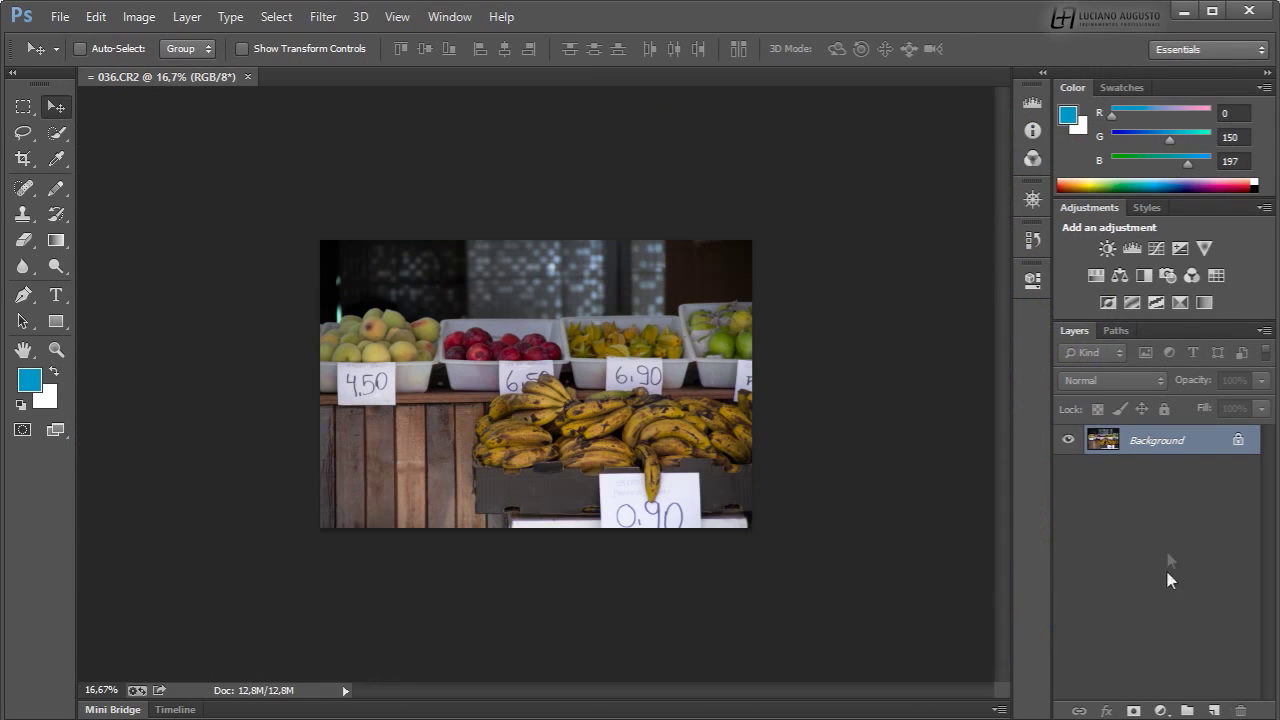
# Add a Levels adjustment layer above the Background of = 036.CR2 and discard that layer
pyautogui.click(1160, 711)
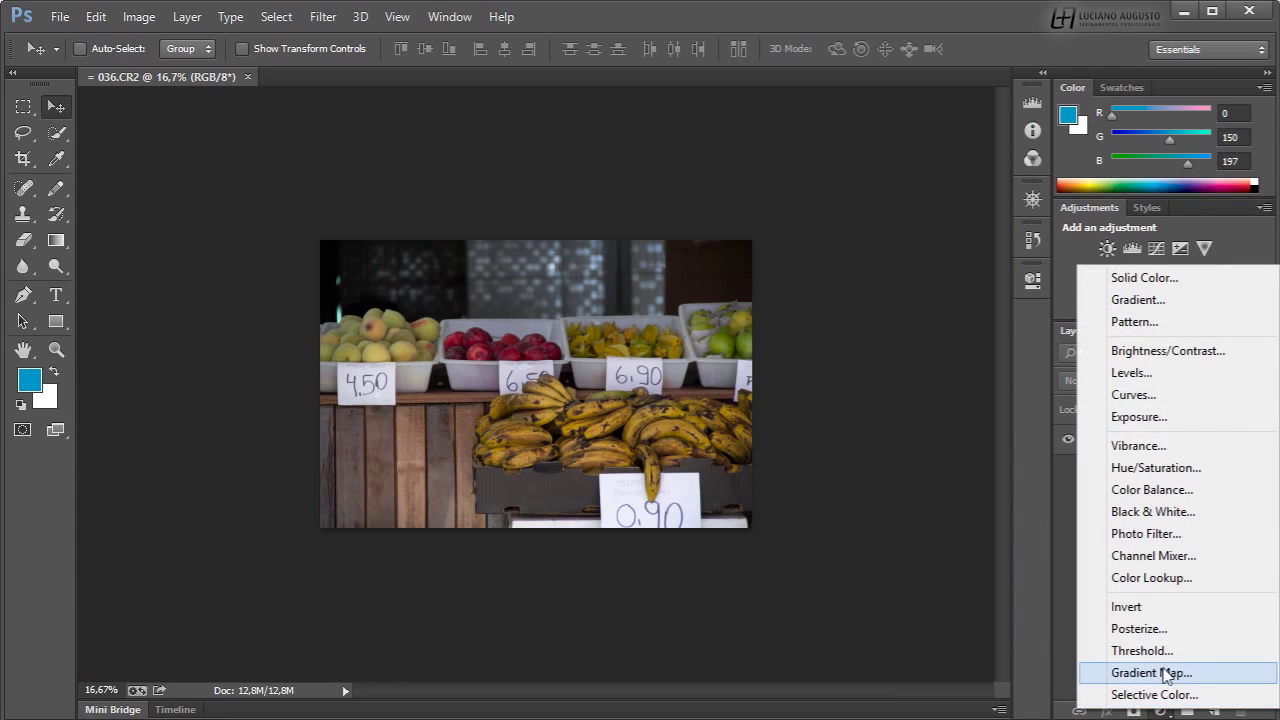
pyautogui.click(1167, 382)
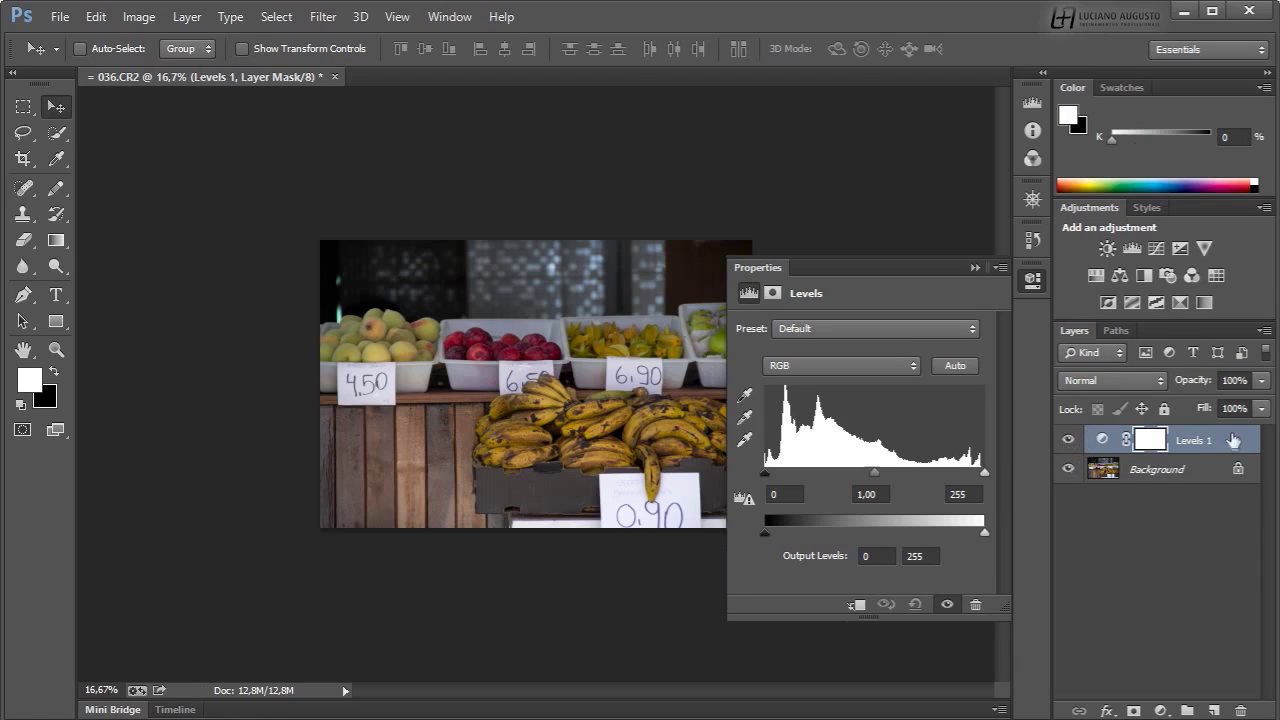
pyautogui.moveTo(1228, 442); pyautogui.dragTo(1245, 690)
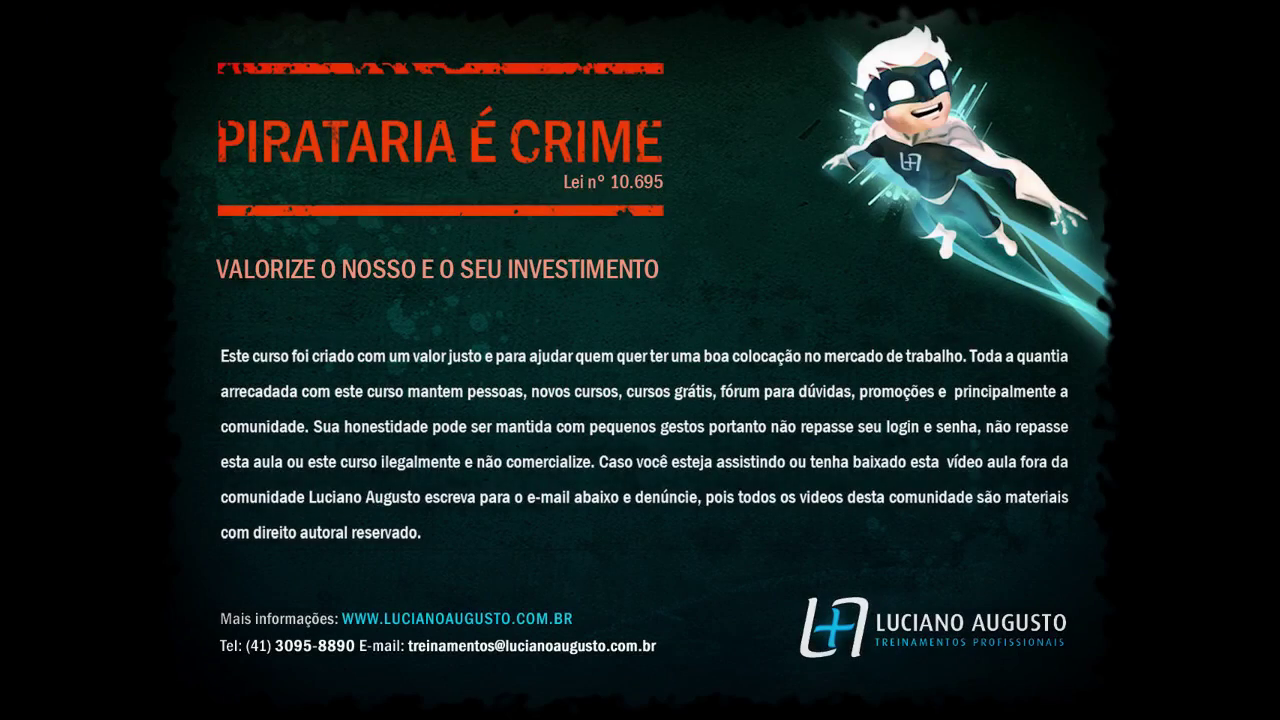